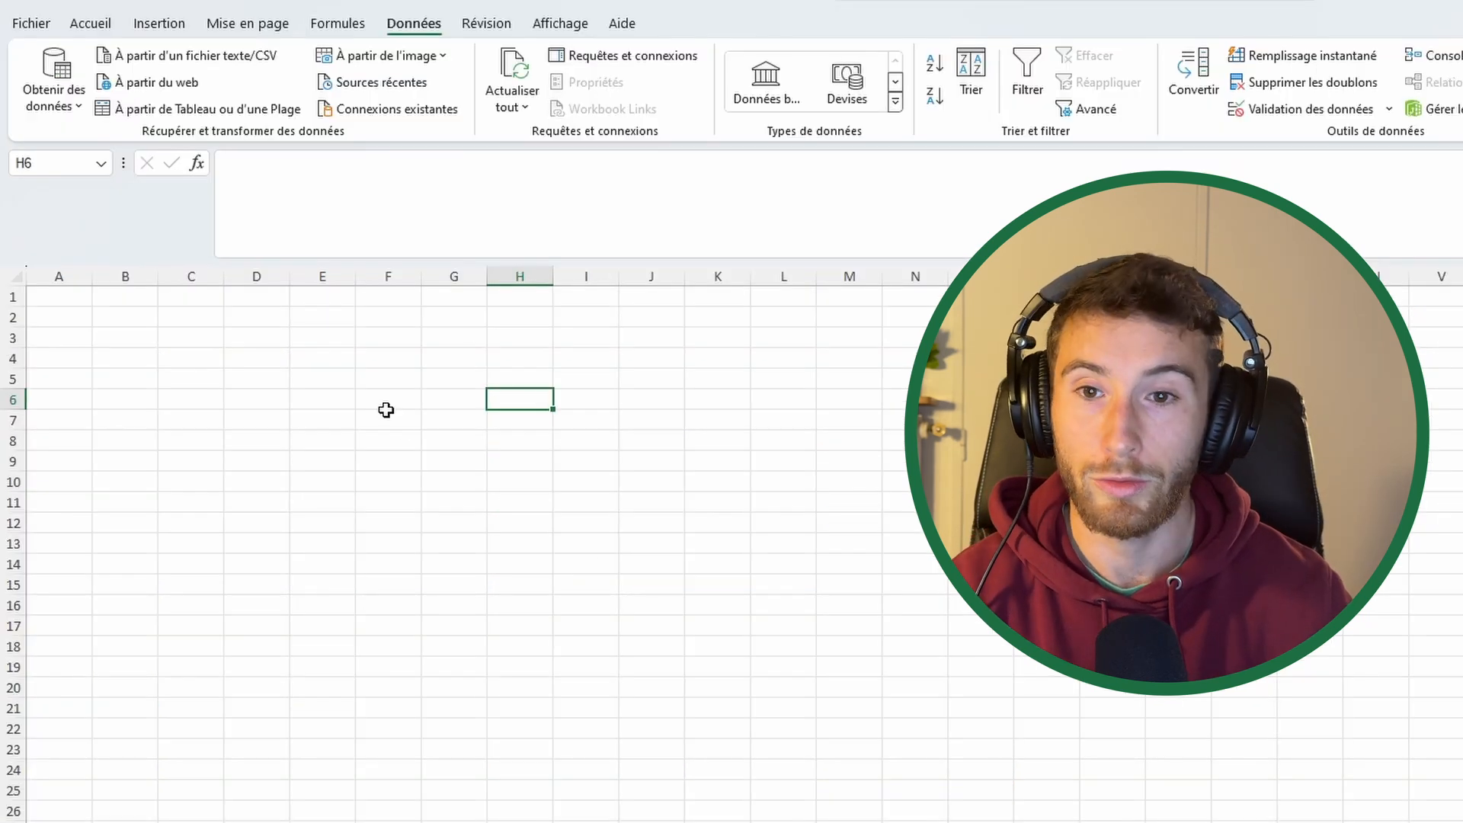
Import sheet Feuil1 from the workbook "Medailles par pays" and open it in the Power Query editor for transformation
{"action": "left_click", "coordinate": [64, 101]}
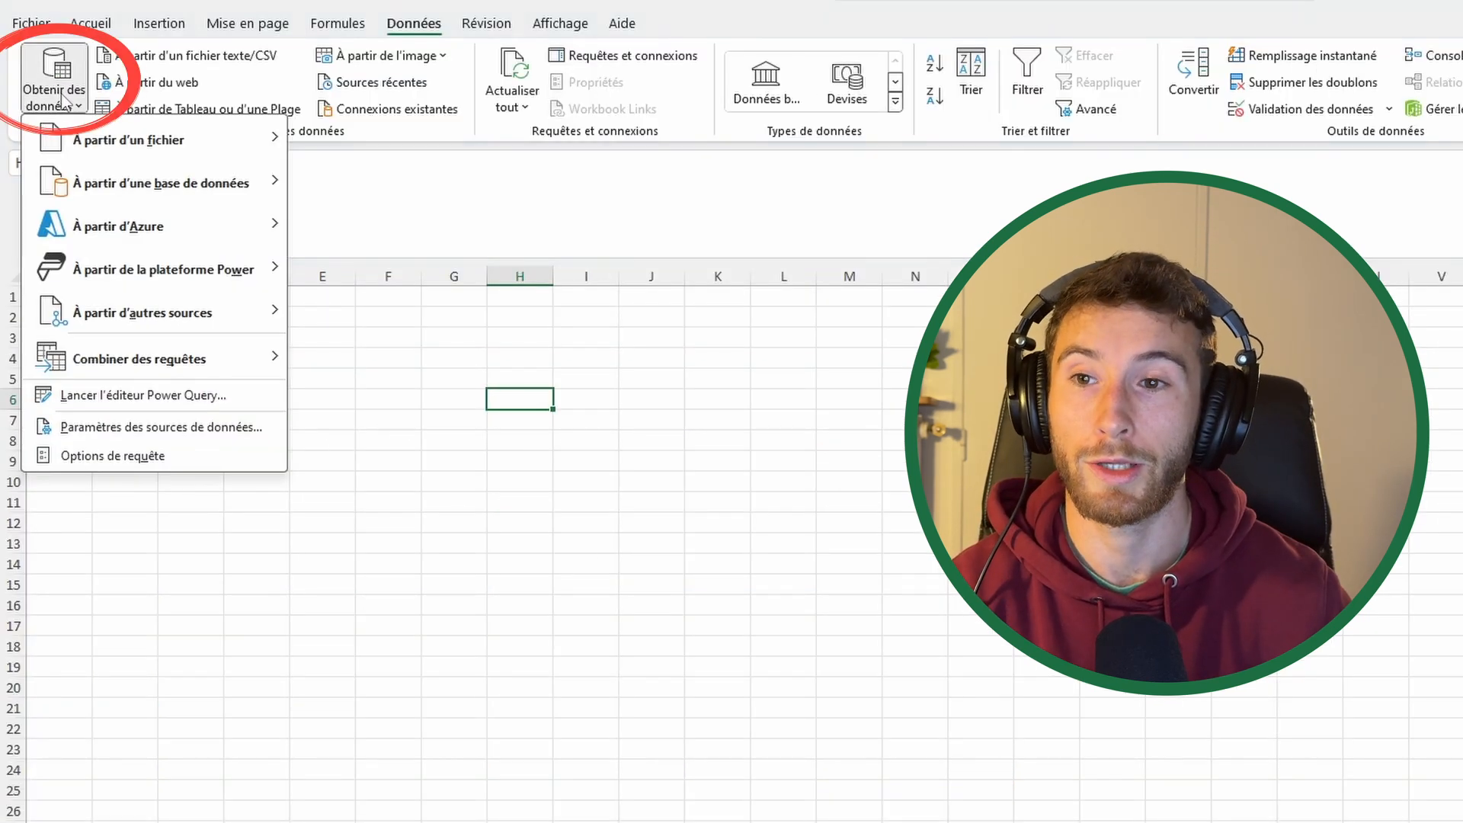
{"action": "mouse_move", "coordinate": [137, 139]}
{"action": "left_click", "coordinate": [412, 145]}
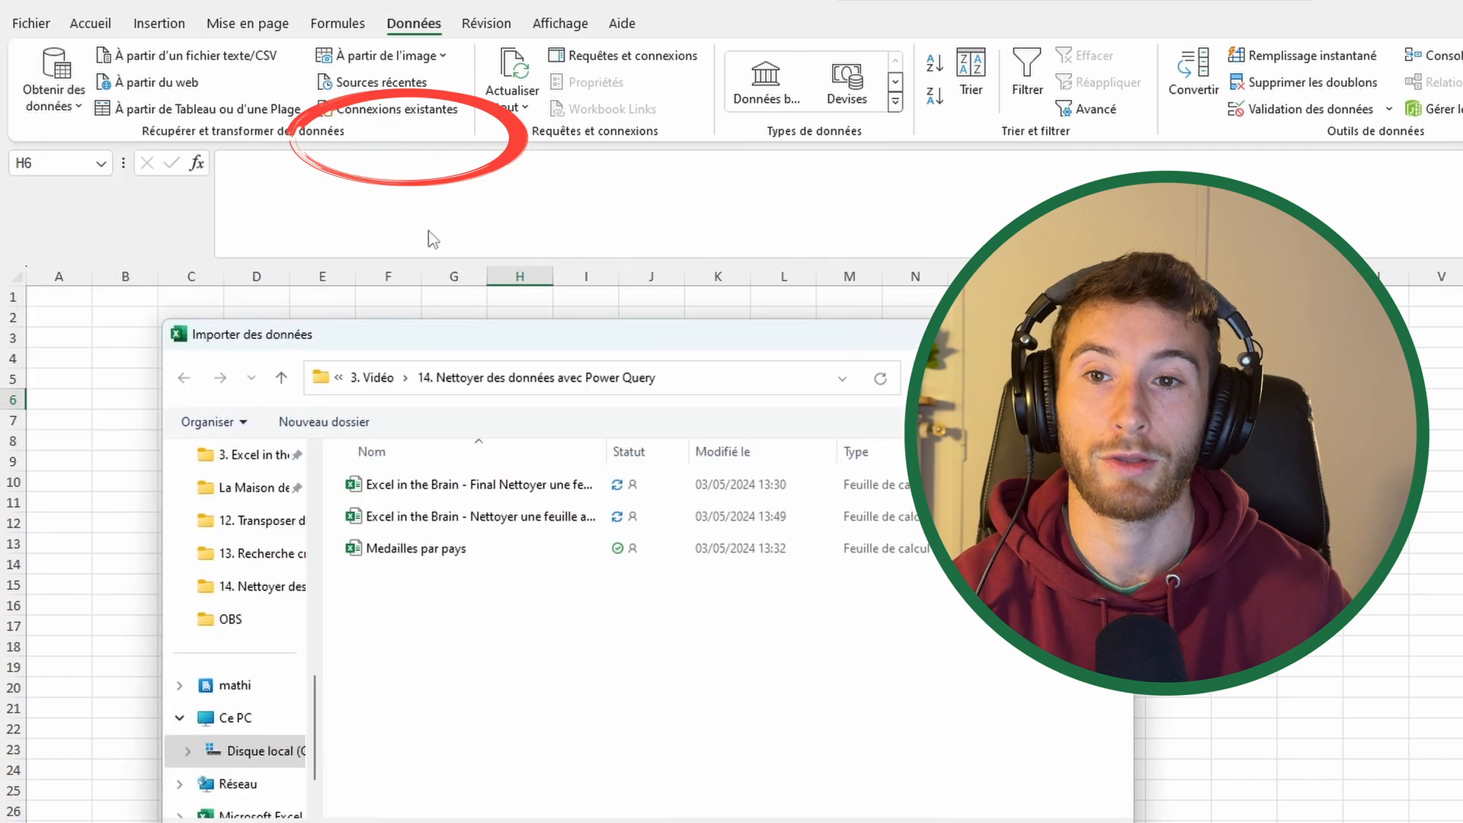
{"action": "left_click", "coordinate": [525, 548]}
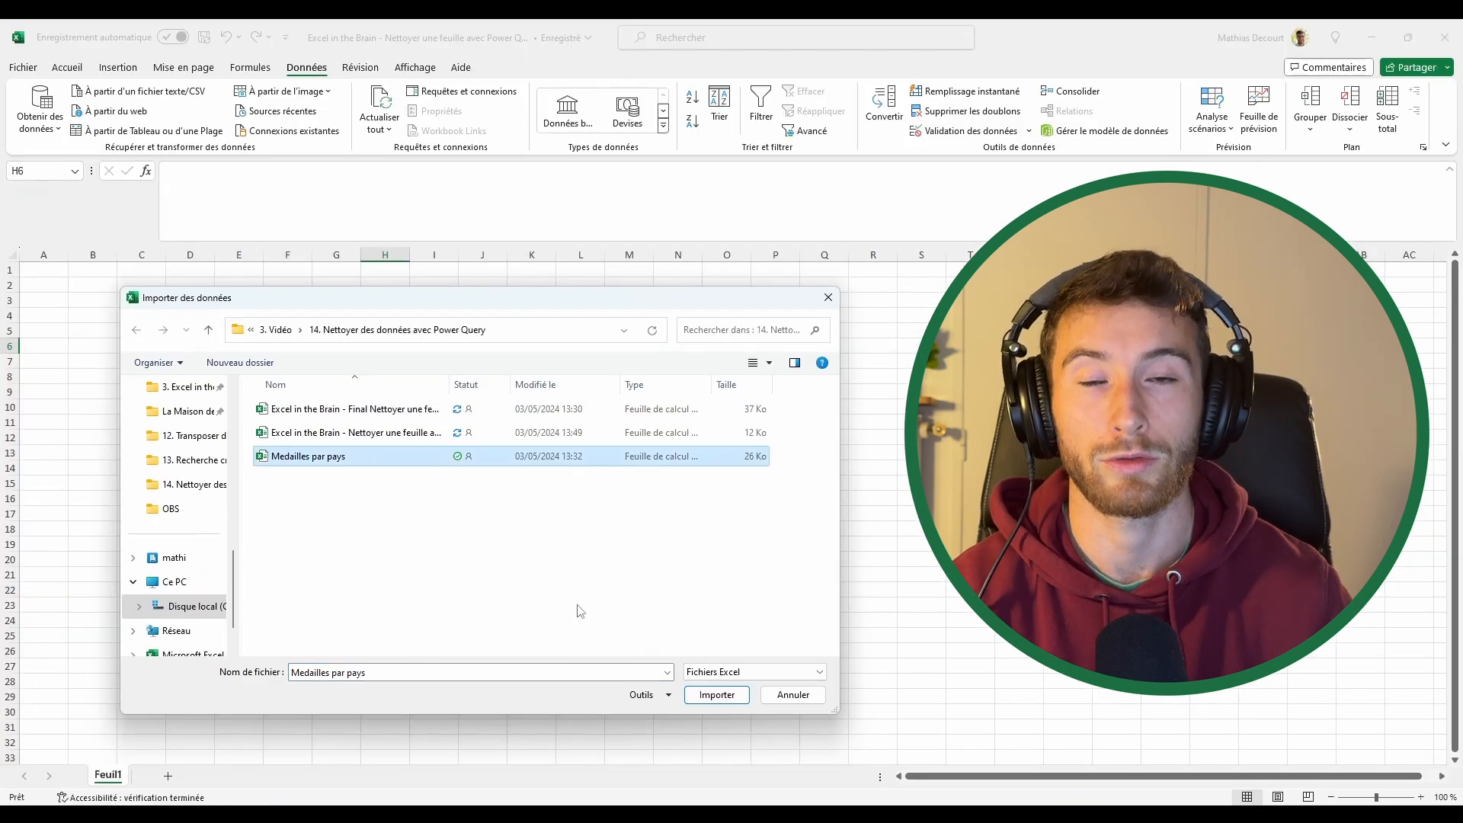
{"action": "left_click", "coordinate": [716, 694]}
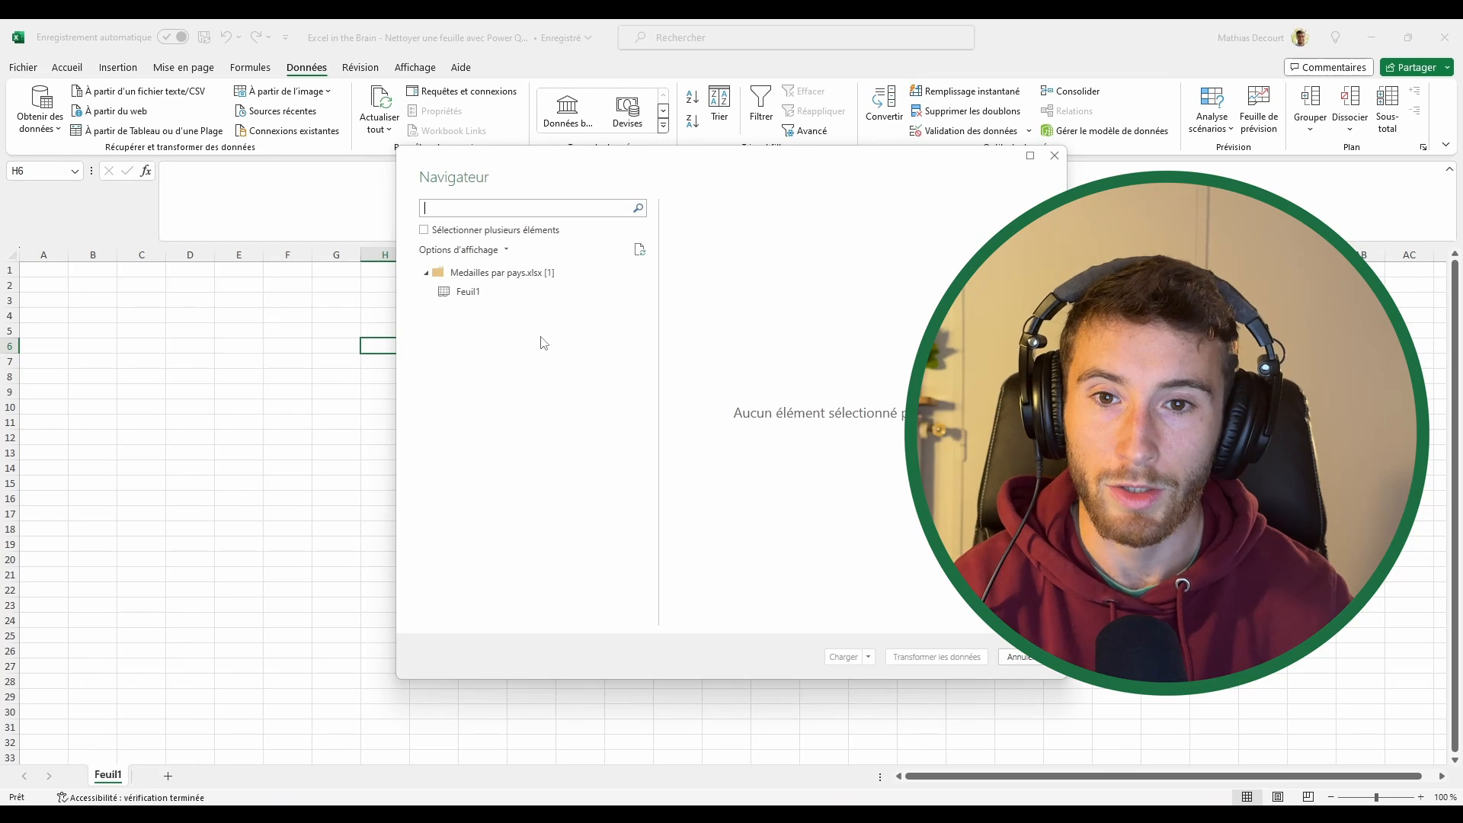
{"action": "left_click", "coordinate": [516, 302]}
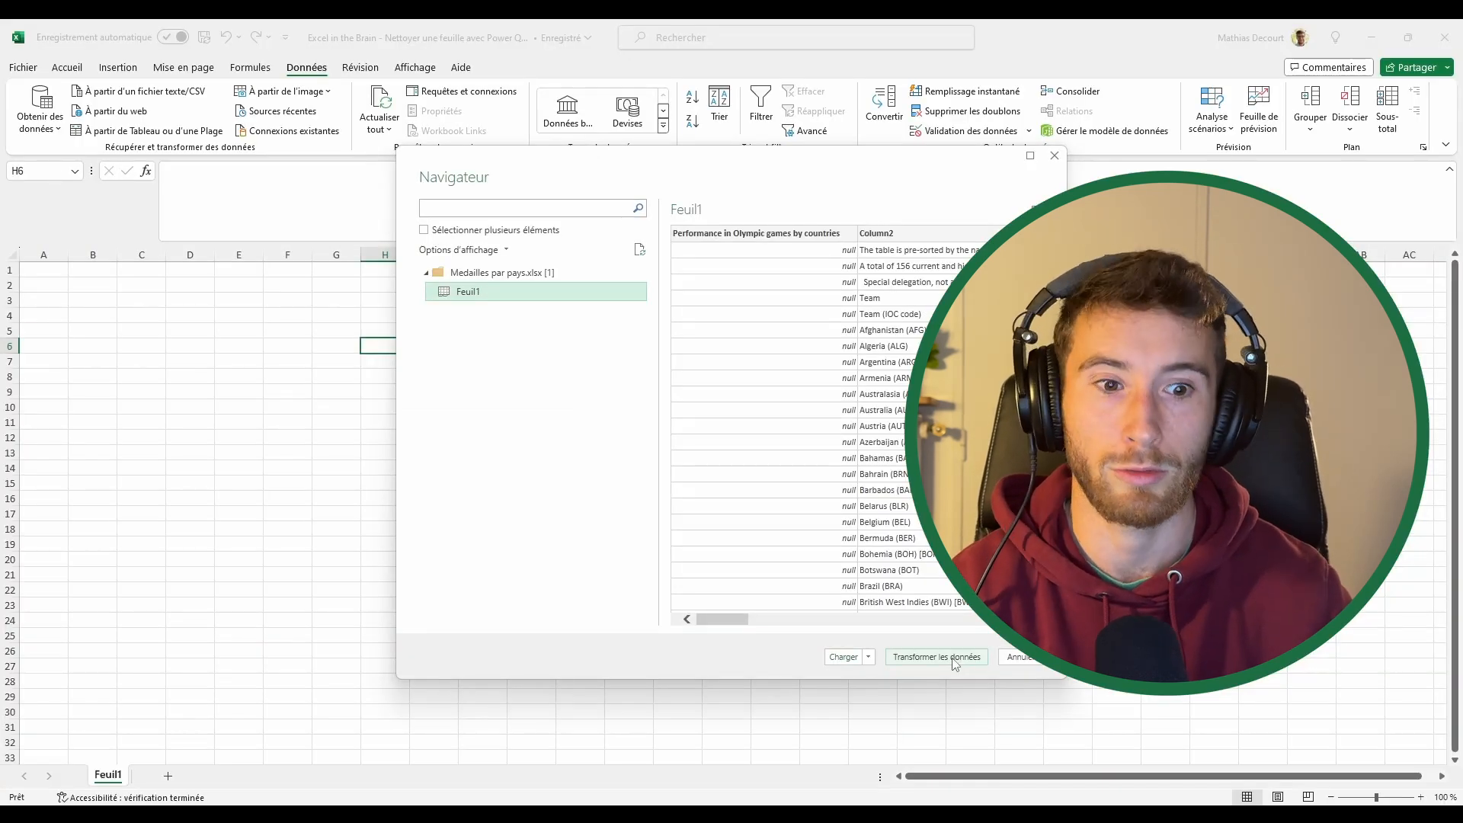
{"action": "left_click", "coordinate": [955, 659]}
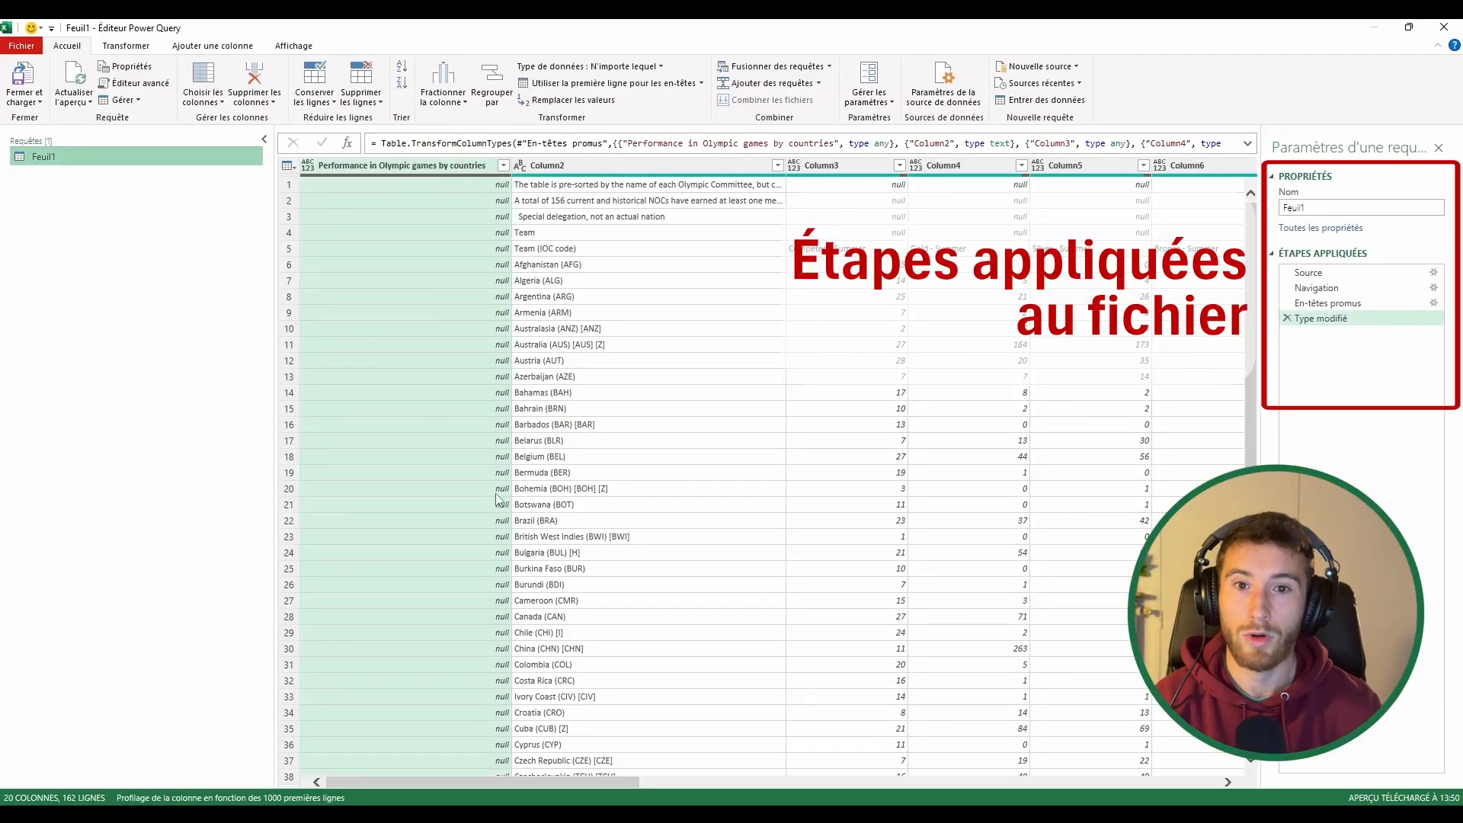
Examine the Navigation, En-têtes promus and Type modifié steps, checking each one's formula and its effect on the table
{"action": "left_click", "coordinate": [1348, 288]}
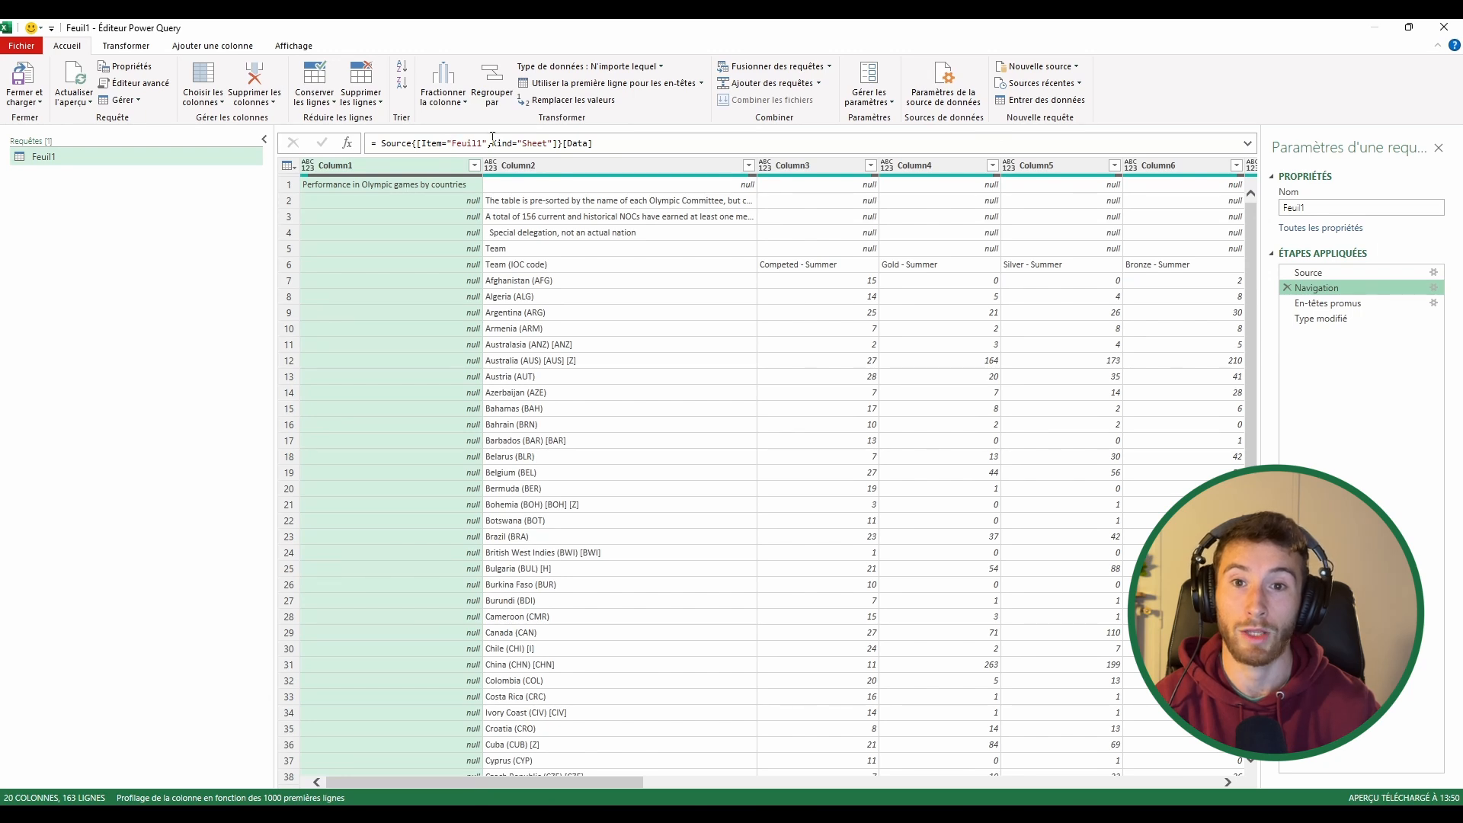
{"action": "double_click", "coordinate": [454, 143]}
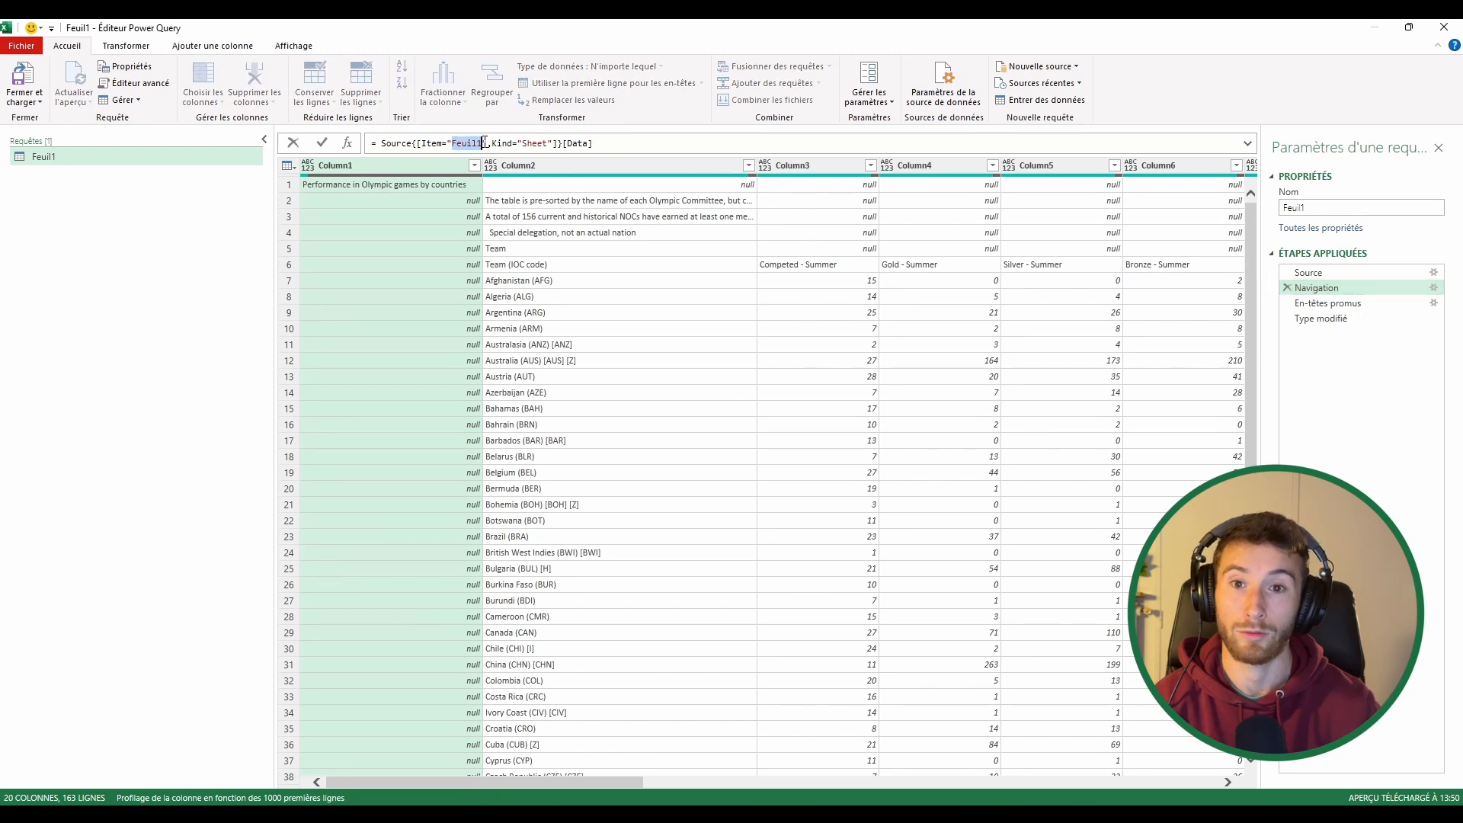
{"action": "left_click", "coordinate": [523, 144]}
{"action": "left_click_drag", "start_coordinate": [523, 143], "coordinate": [549, 142]}
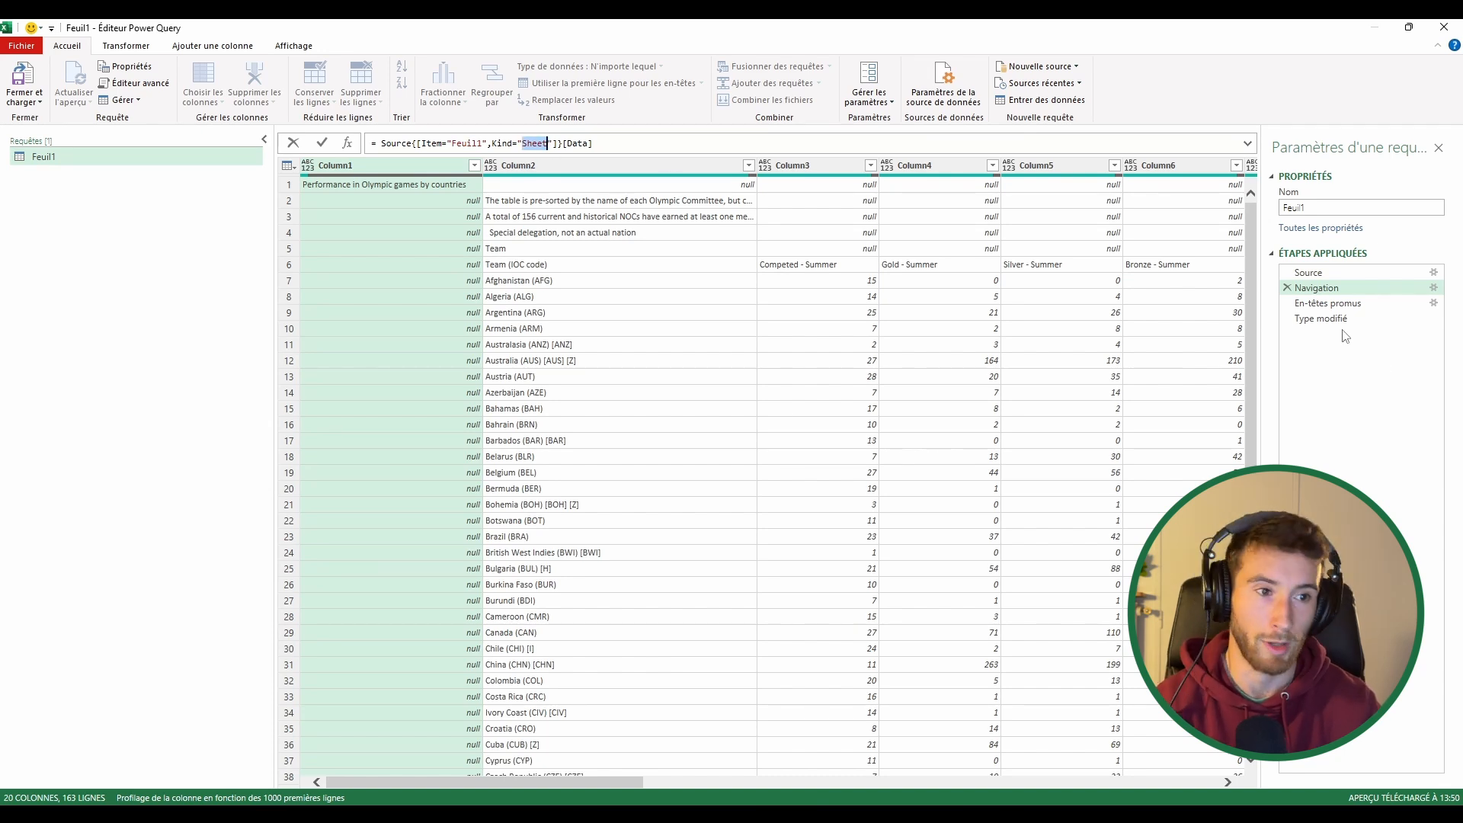
{"action": "left_click", "coordinate": [1332, 305]}
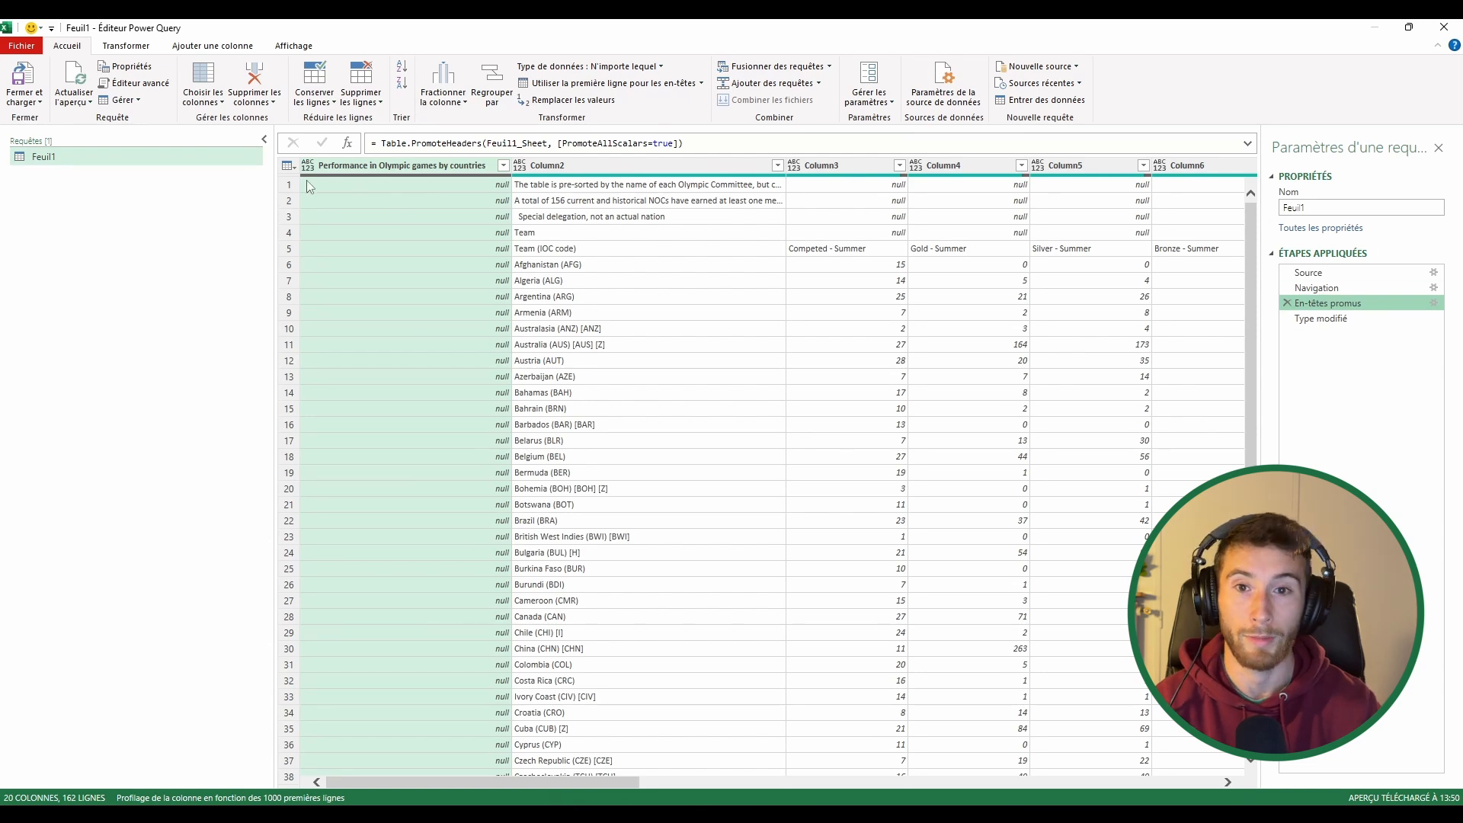
{"action": "left_click", "coordinate": [1315, 288]}
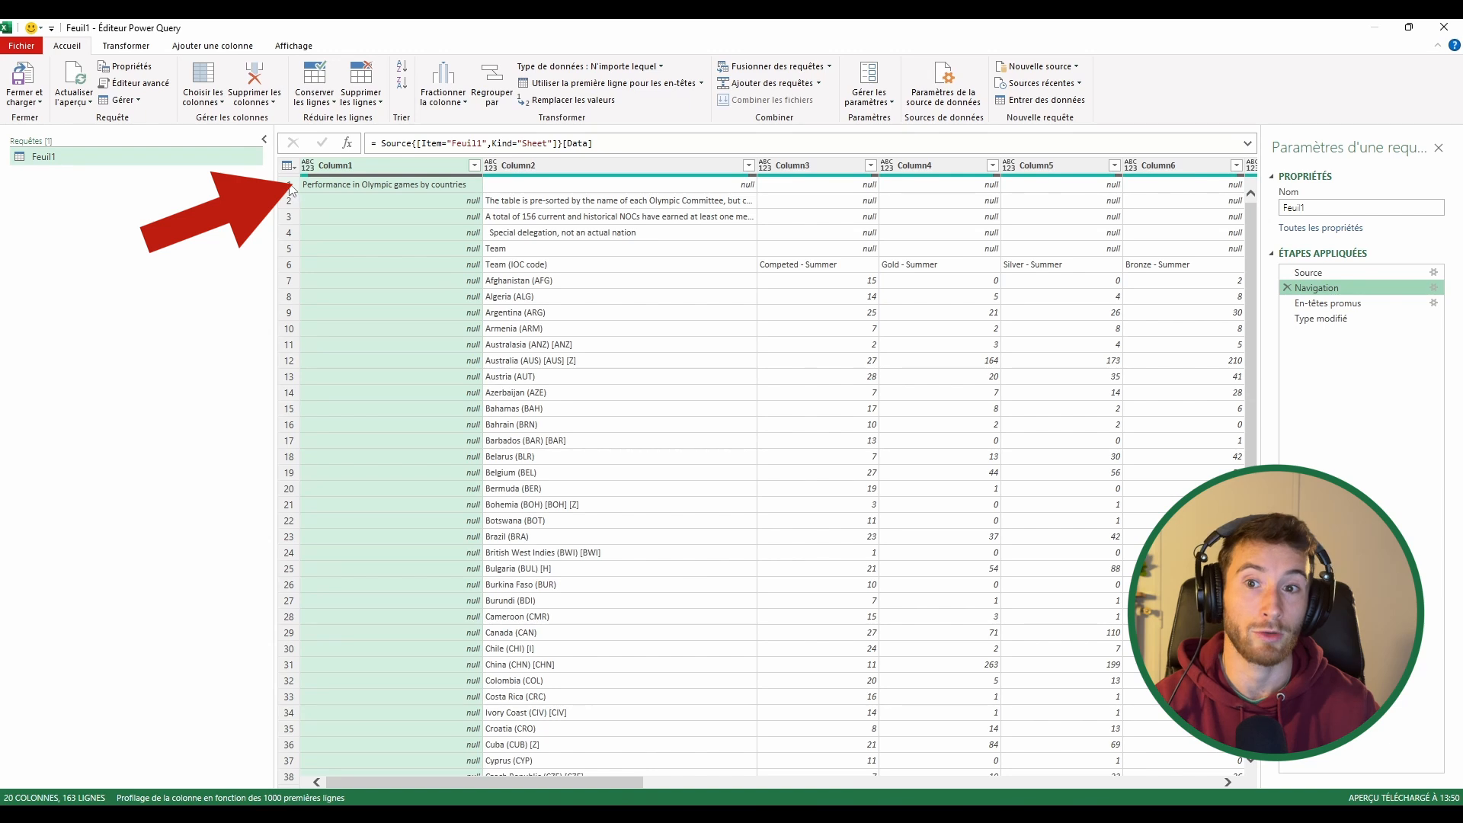
{"action": "left_click", "coordinate": [1329, 303]}
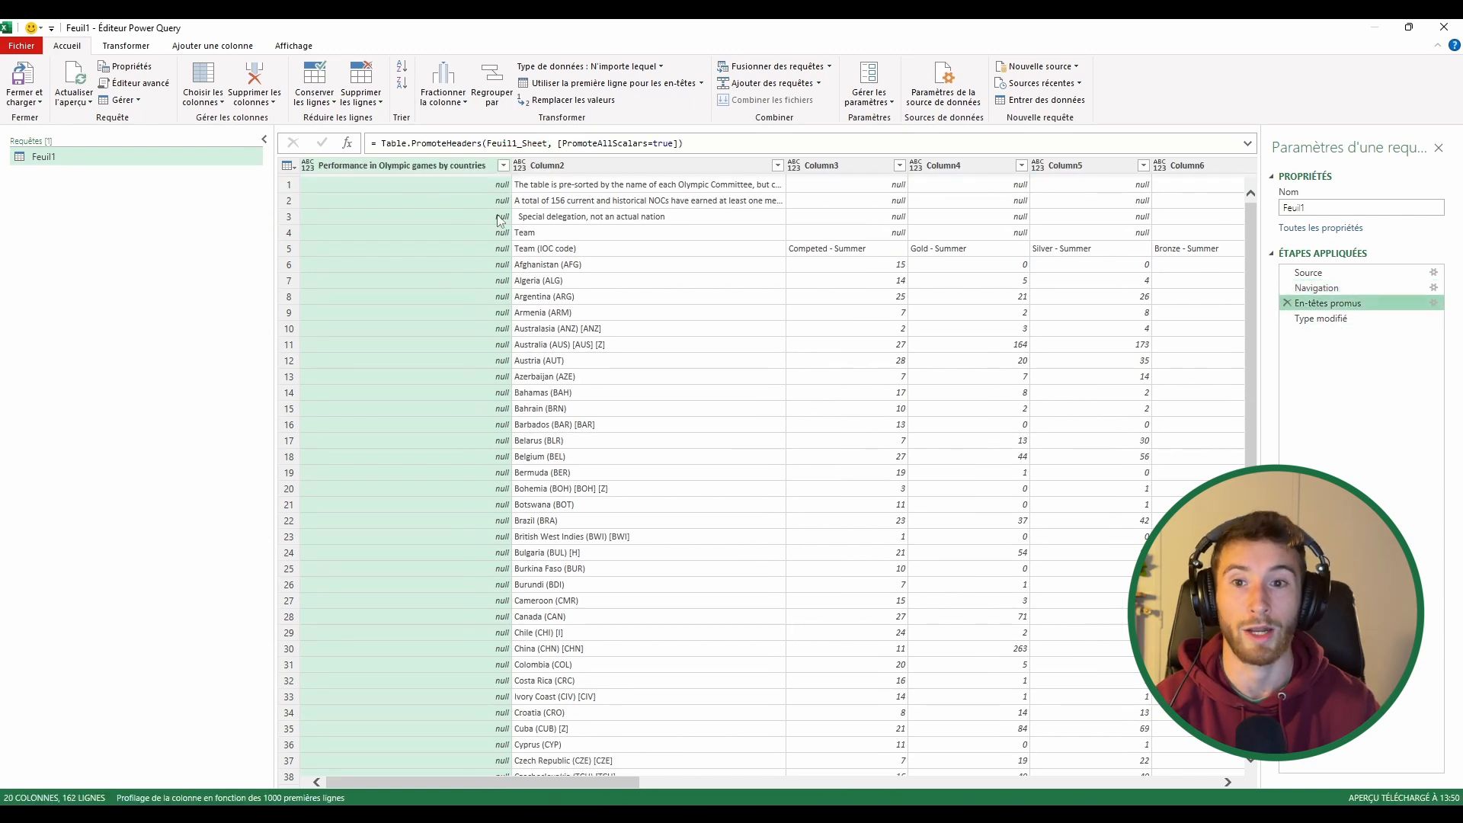
{"action": "key", "text": "Down"}
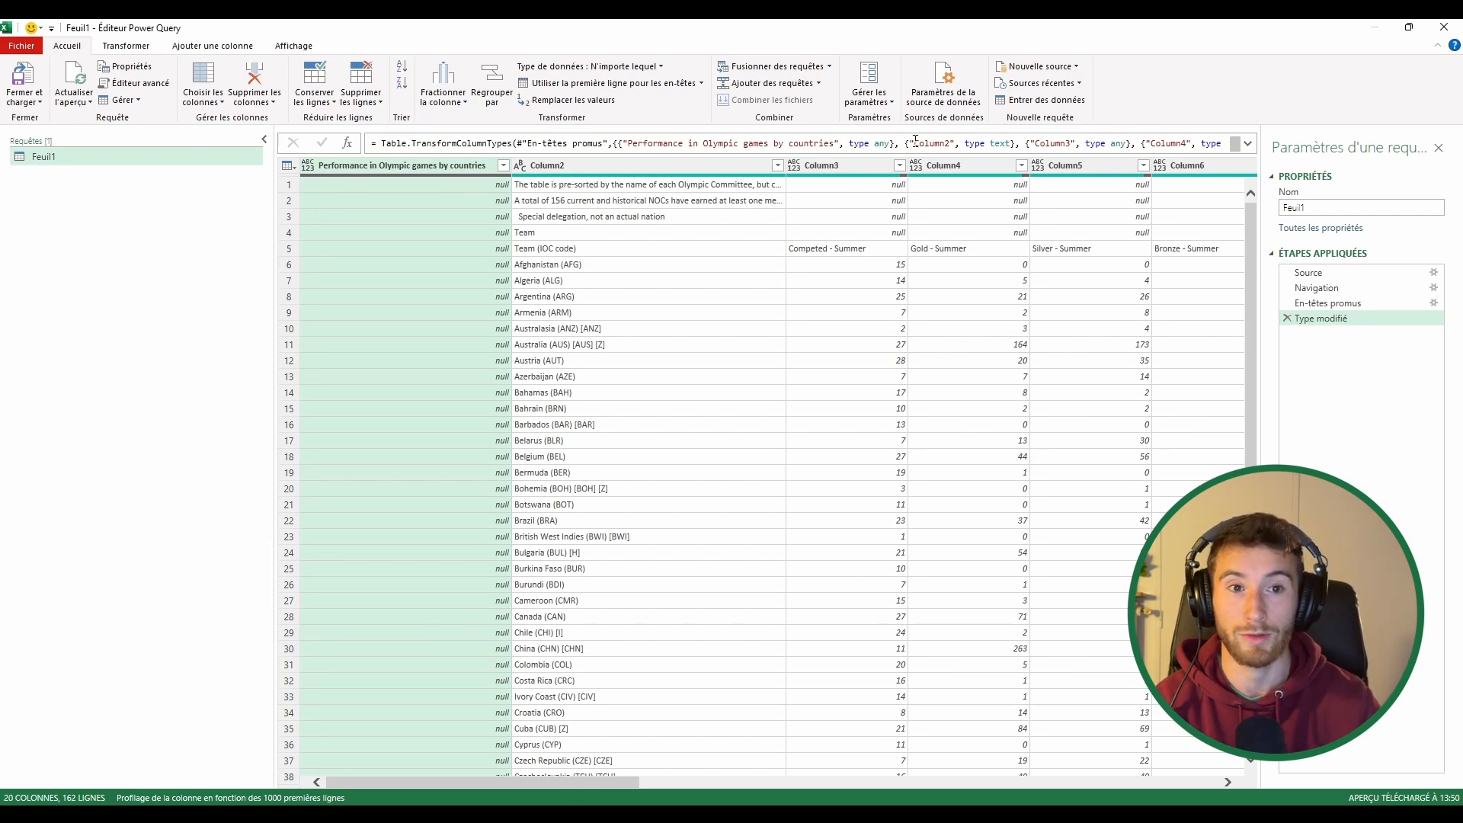
{"action": "left_click_drag", "start_coordinate": [916, 144], "coordinate": [946, 143]}
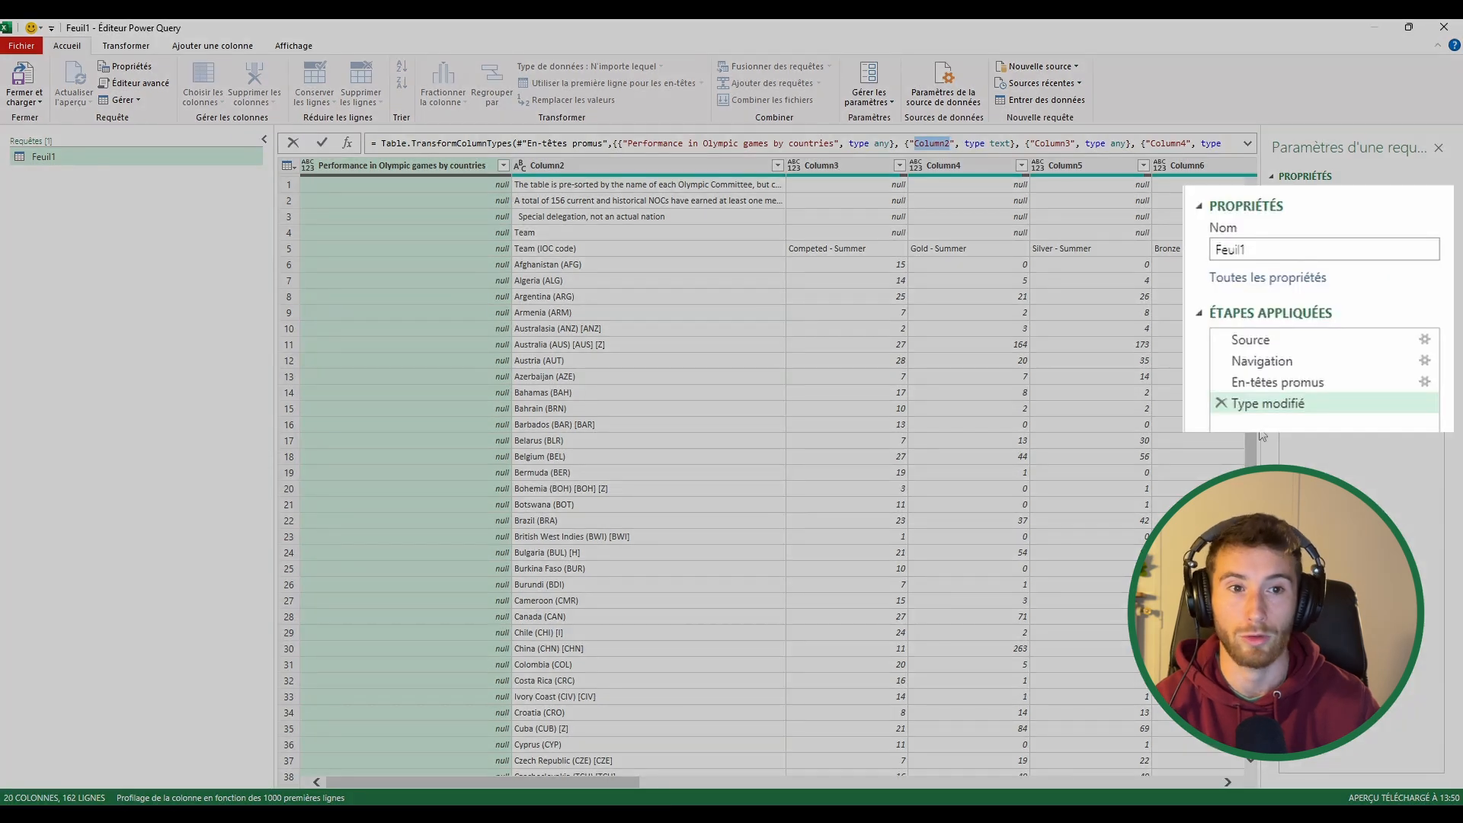
Delete the applied steps Type modifié and En-têtes promus from the query
{"action": "left_click", "coordinate": [1317, 396]}
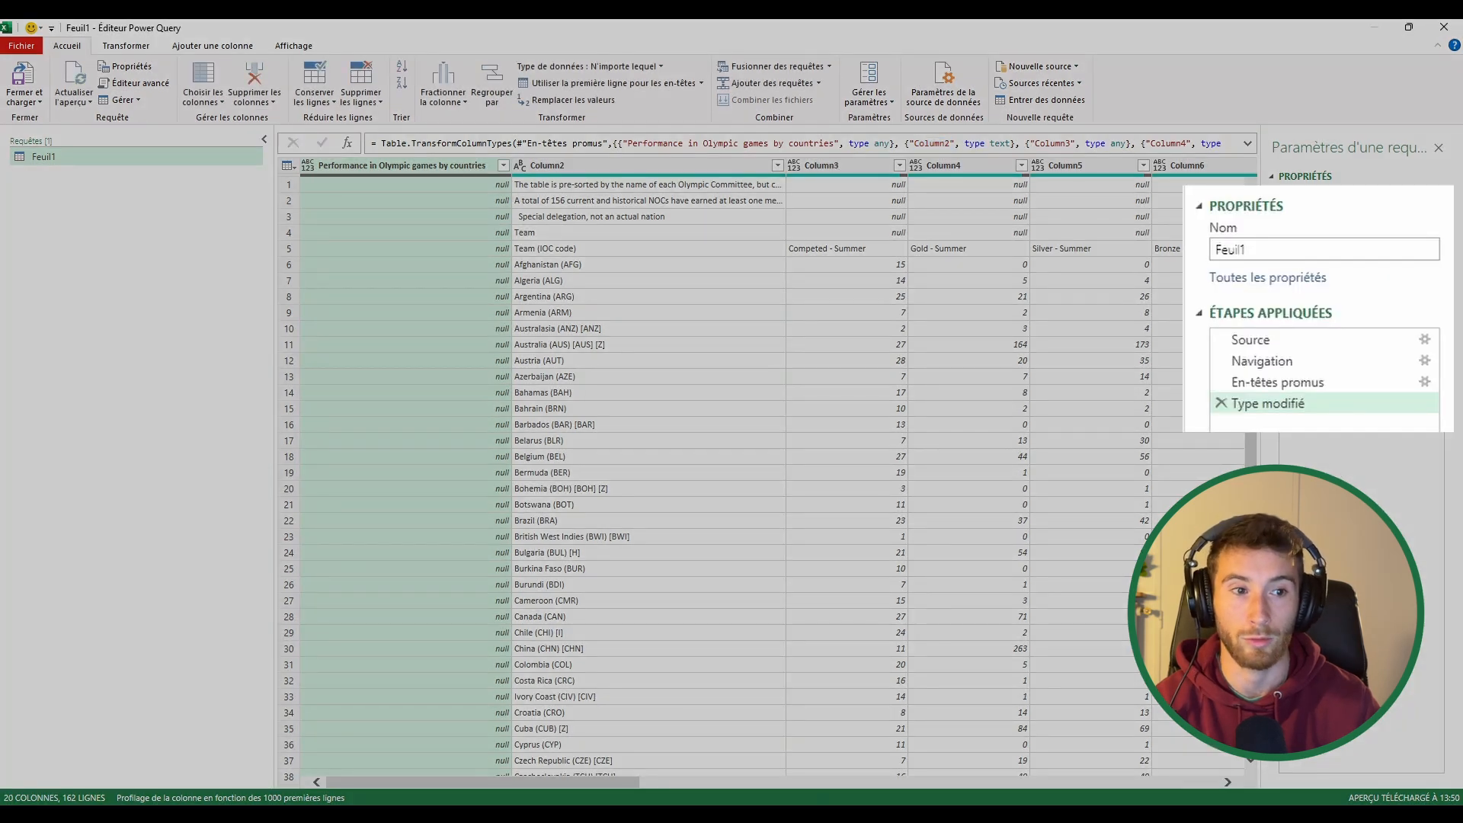
{"action": "left_click", "coordinate": [1222, 405]}
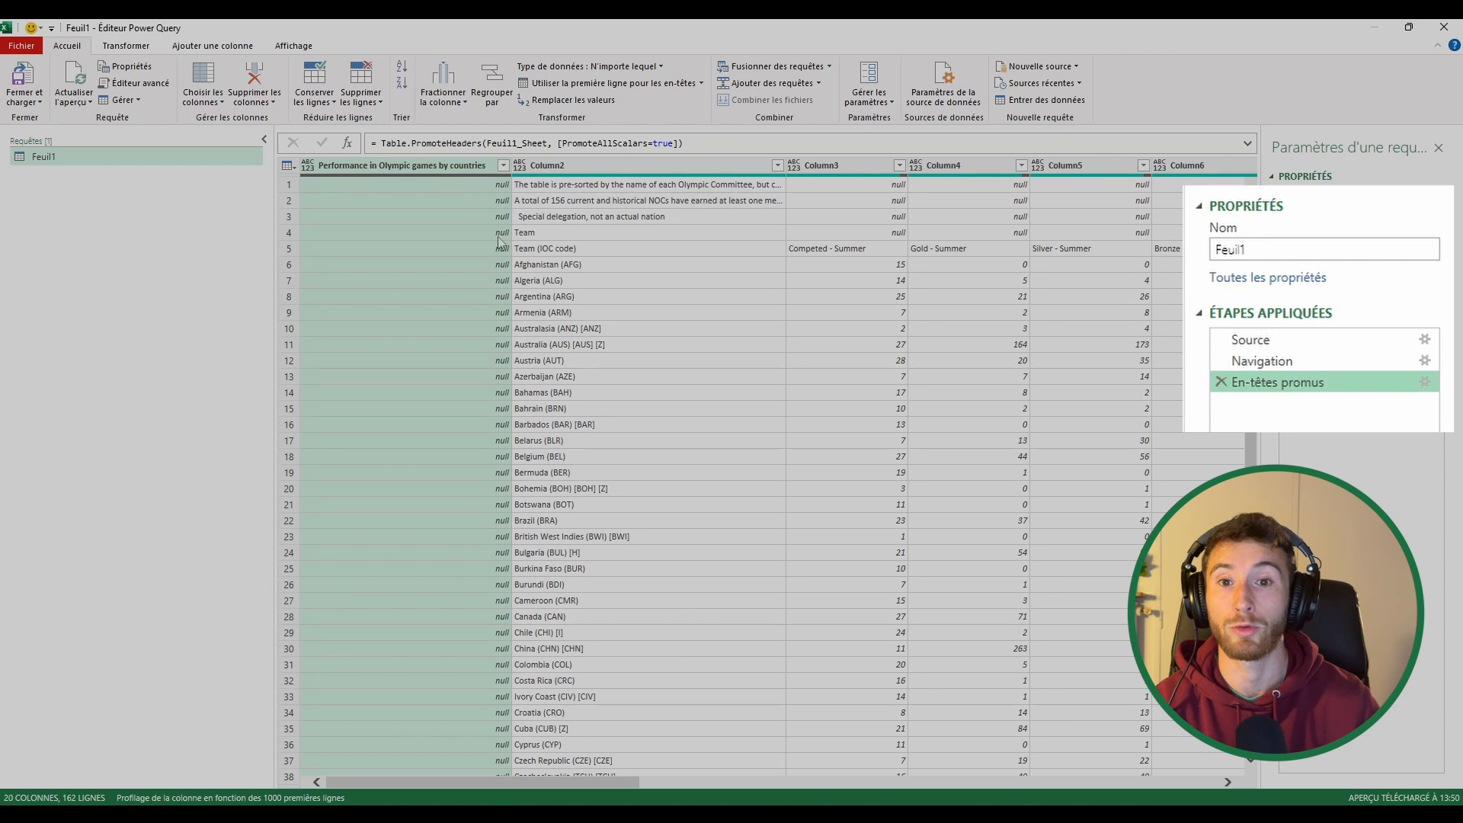
{"action": "left_click", "coordinate": [1221, 382]}
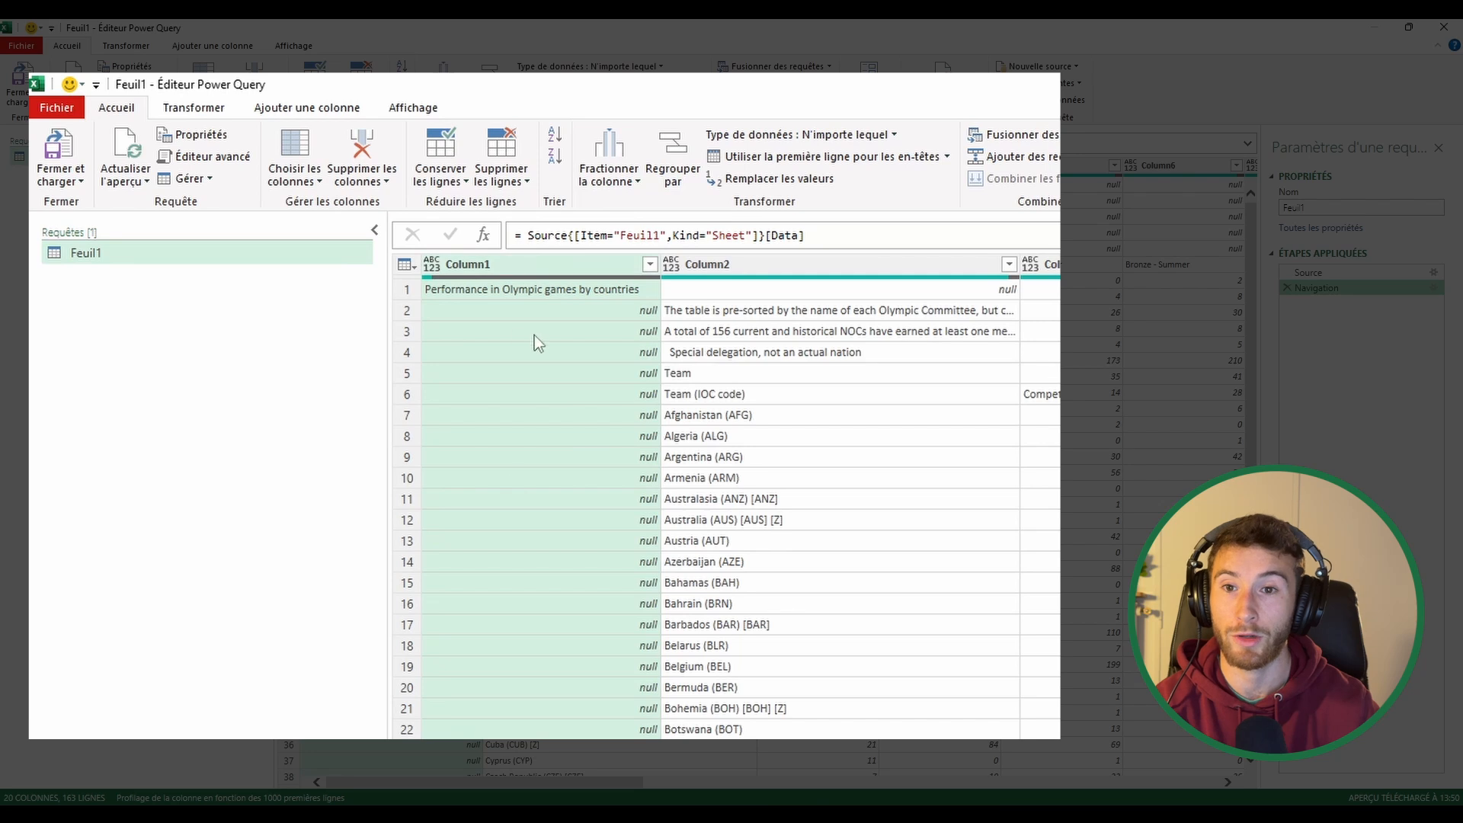
Remove Column1 from the table and review the formula of that removal step
{"action": "right_click", "coordinate": [525, 266]}
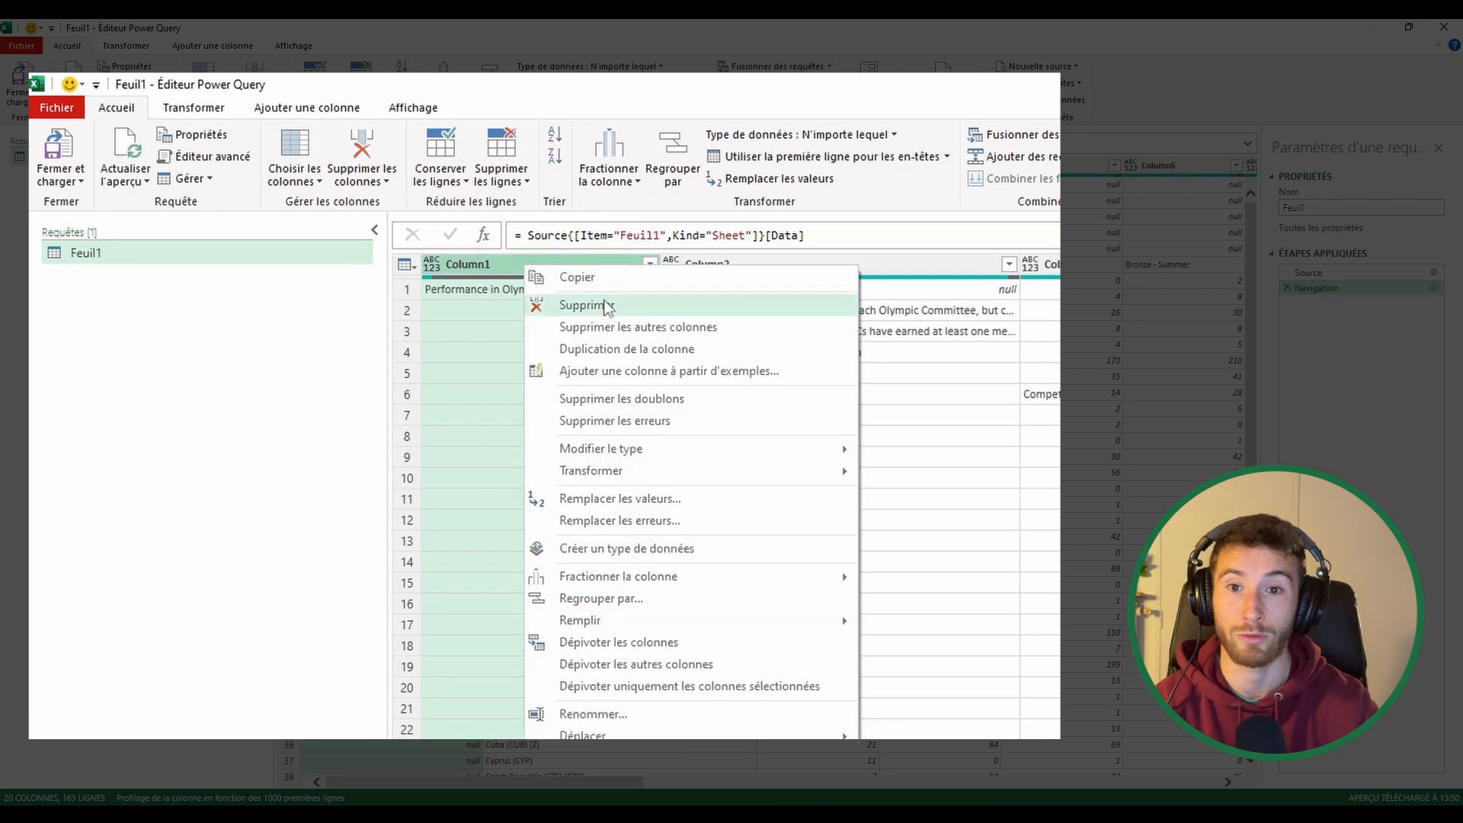
{"action": "left_click", "coordinate": [515, 273]}
{"action": "left_click", "coordinate": [360, 183]}
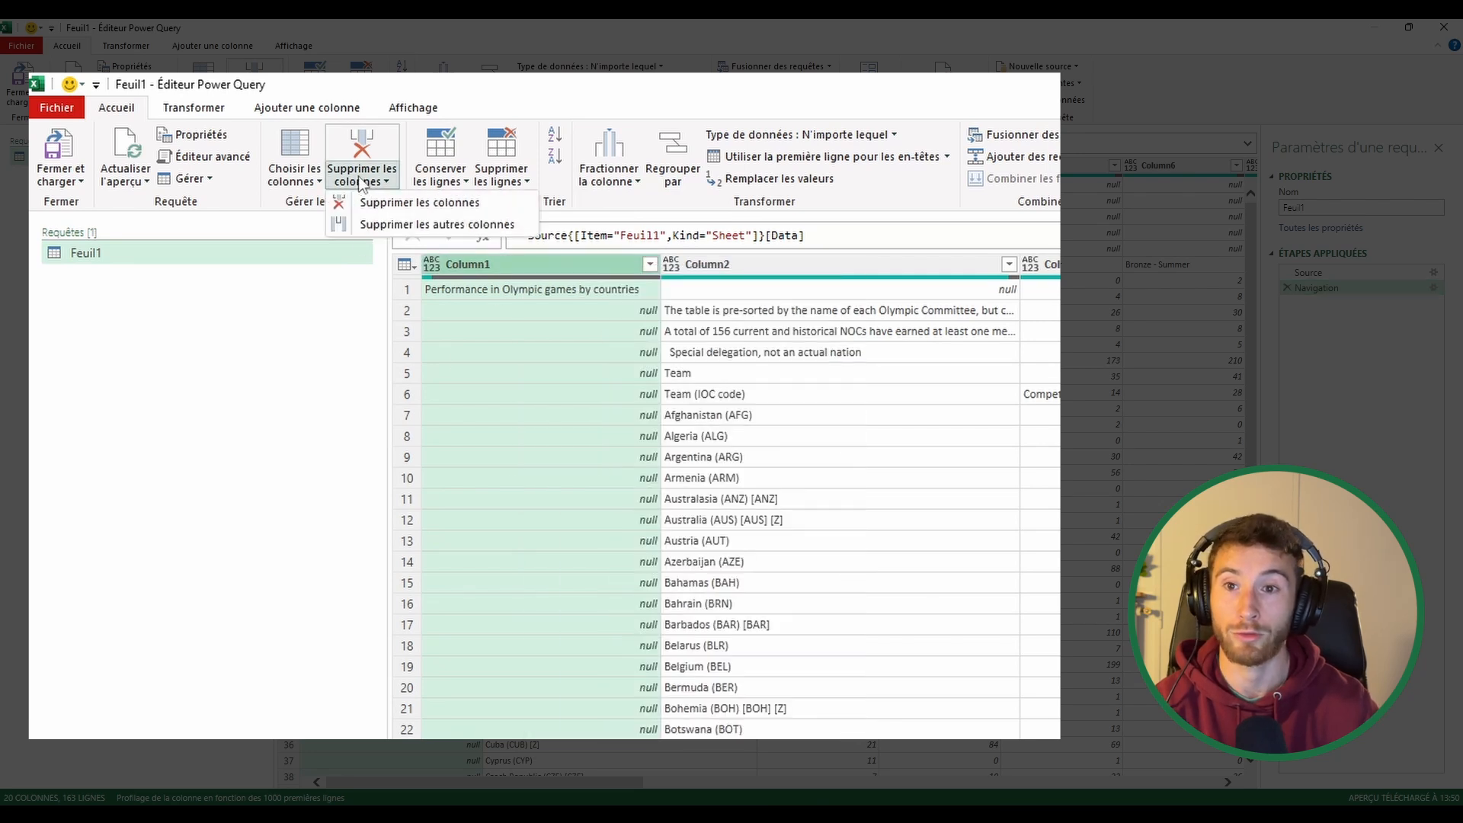
{"action": "left_click", "coordinate": [416, 204]}
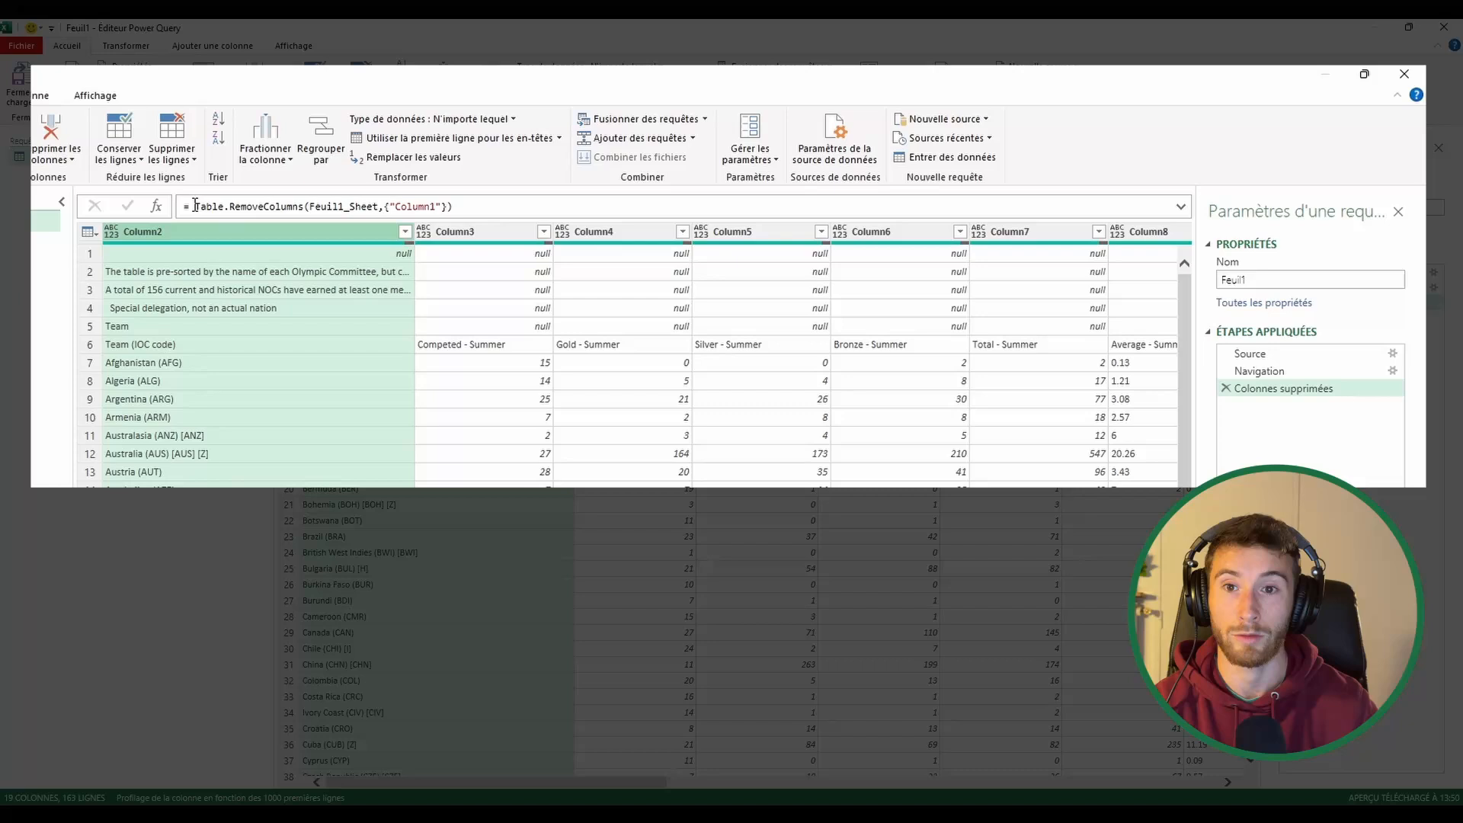
{"action": "left_click_drag", "start_coordinate": [382, 143], "coordinate": [415, 144]}
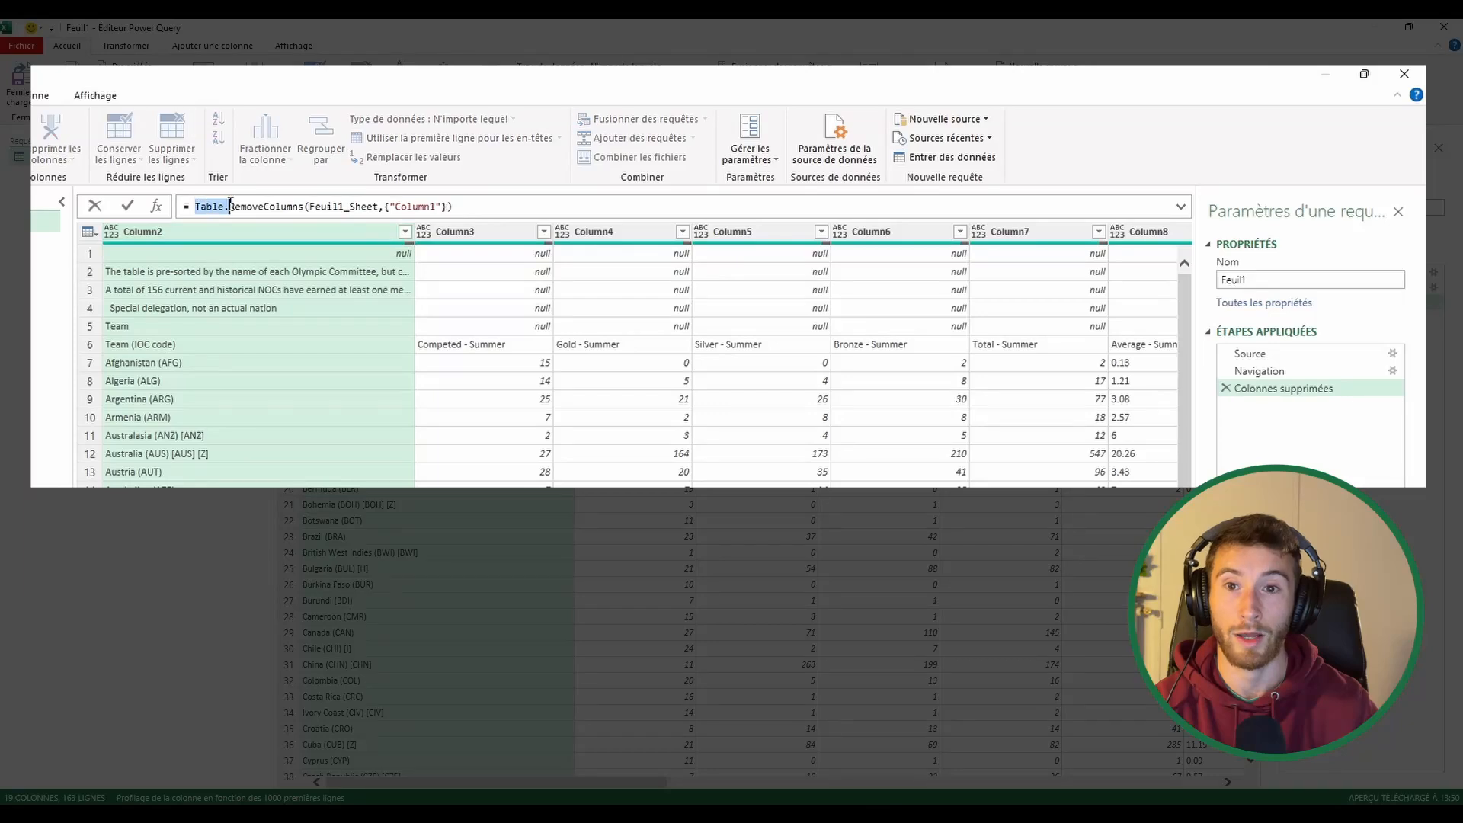
{"action": "left_click_drag", "start_coordinate": [231, 206], "coordinate": [441, 204]}
{"action": "left_click", "coordinate": [1280, 564]}
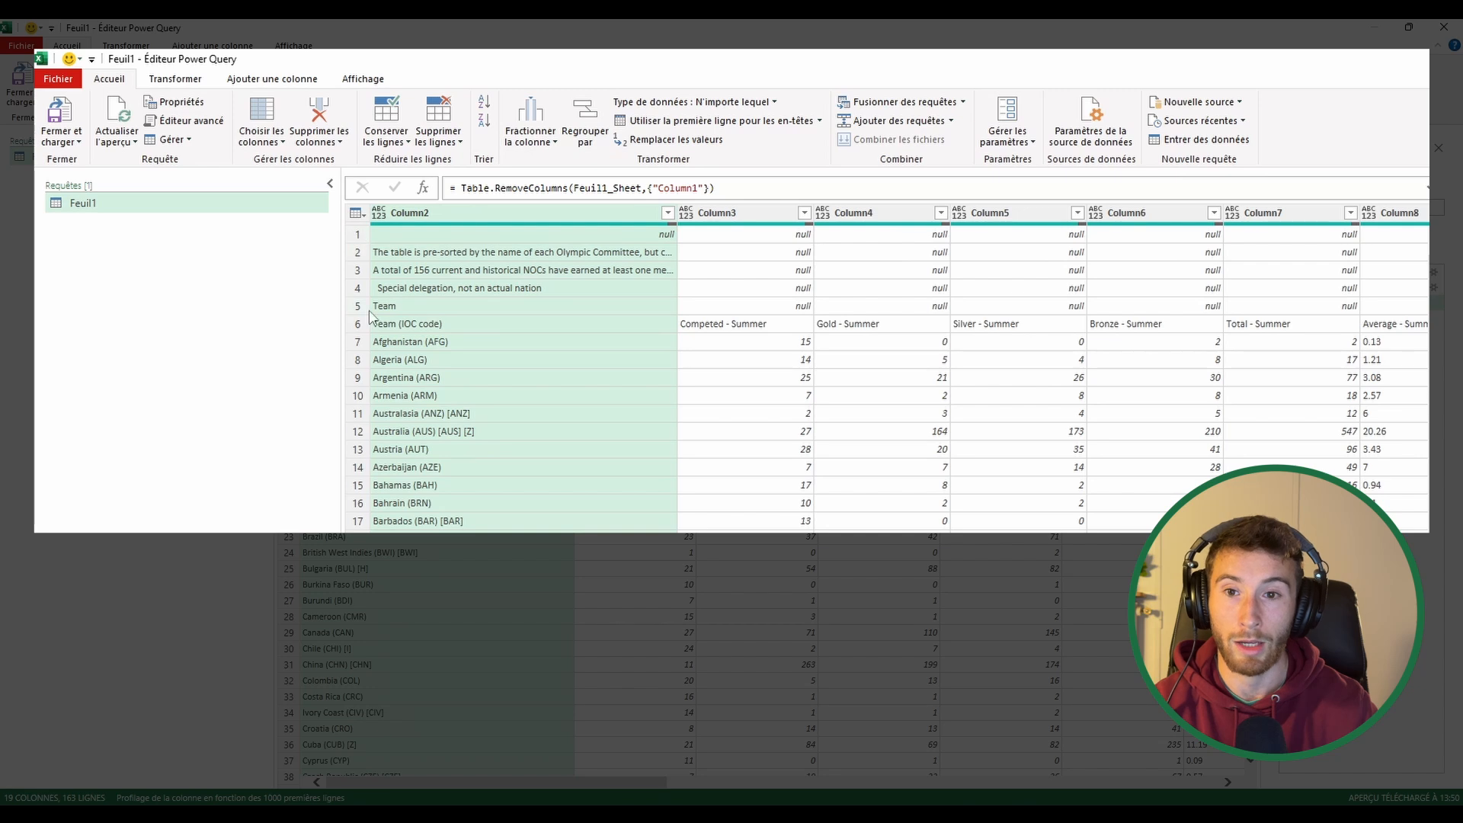
Remove the top 5 rows and promote the first remaining row to column headers
{"action": "left_click", "coordinate": [454, 143]}
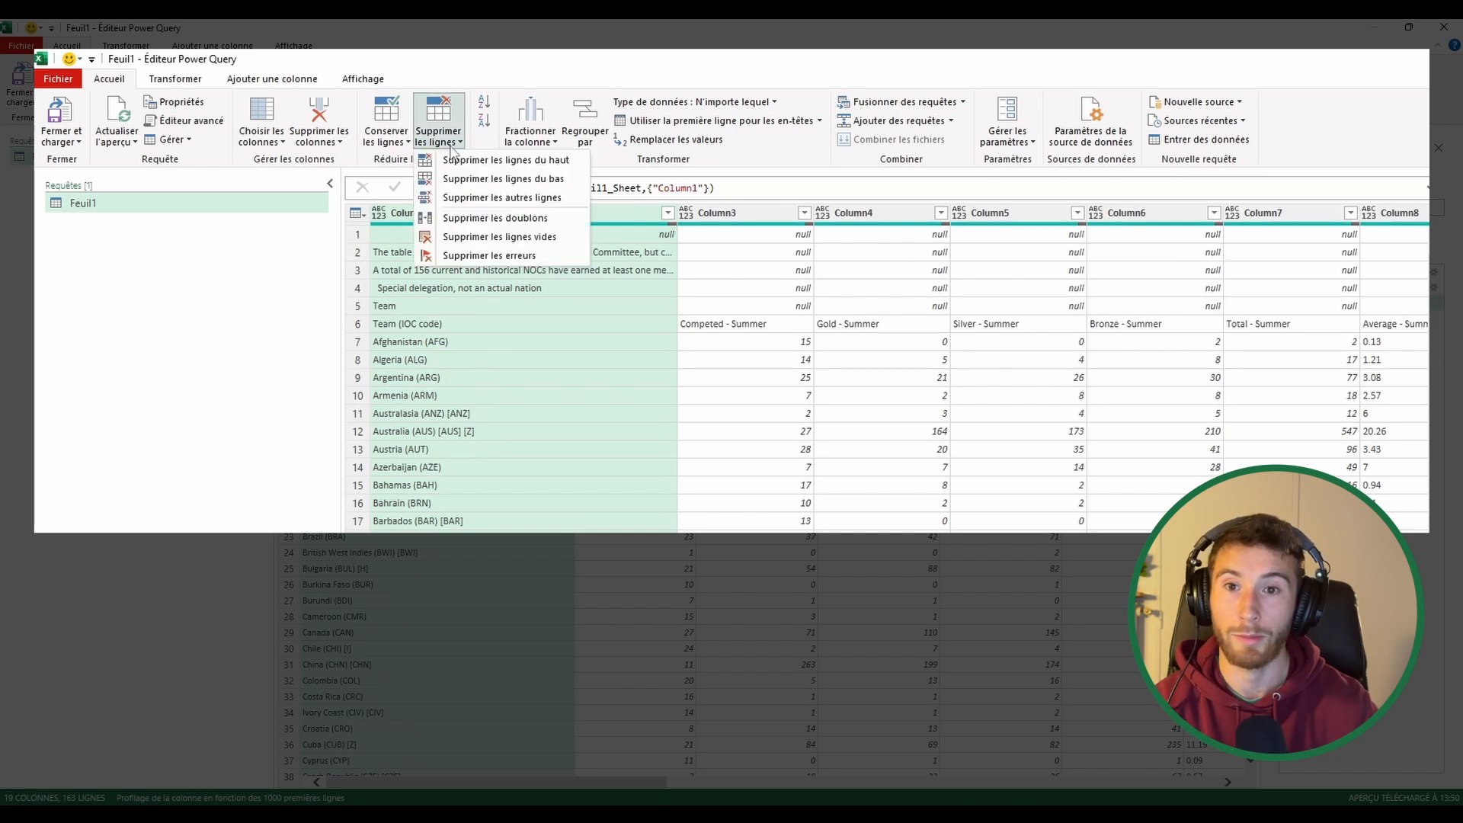
{"action": "left_click", "coordinate": [525, 162]}
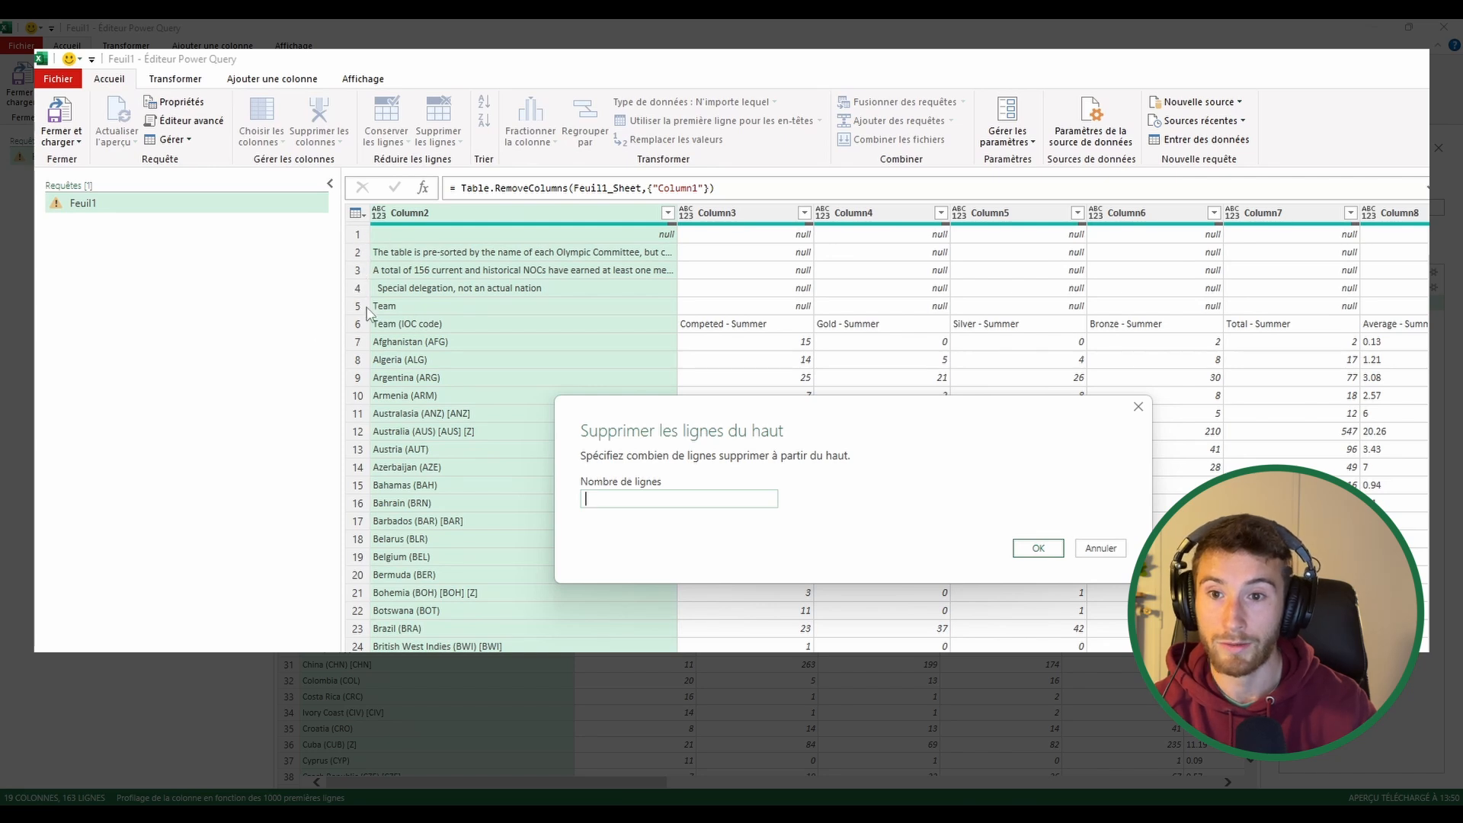
{"action": "type", "text": "5"}
{"action": "left_click", "coordinate": [1036, 546]}
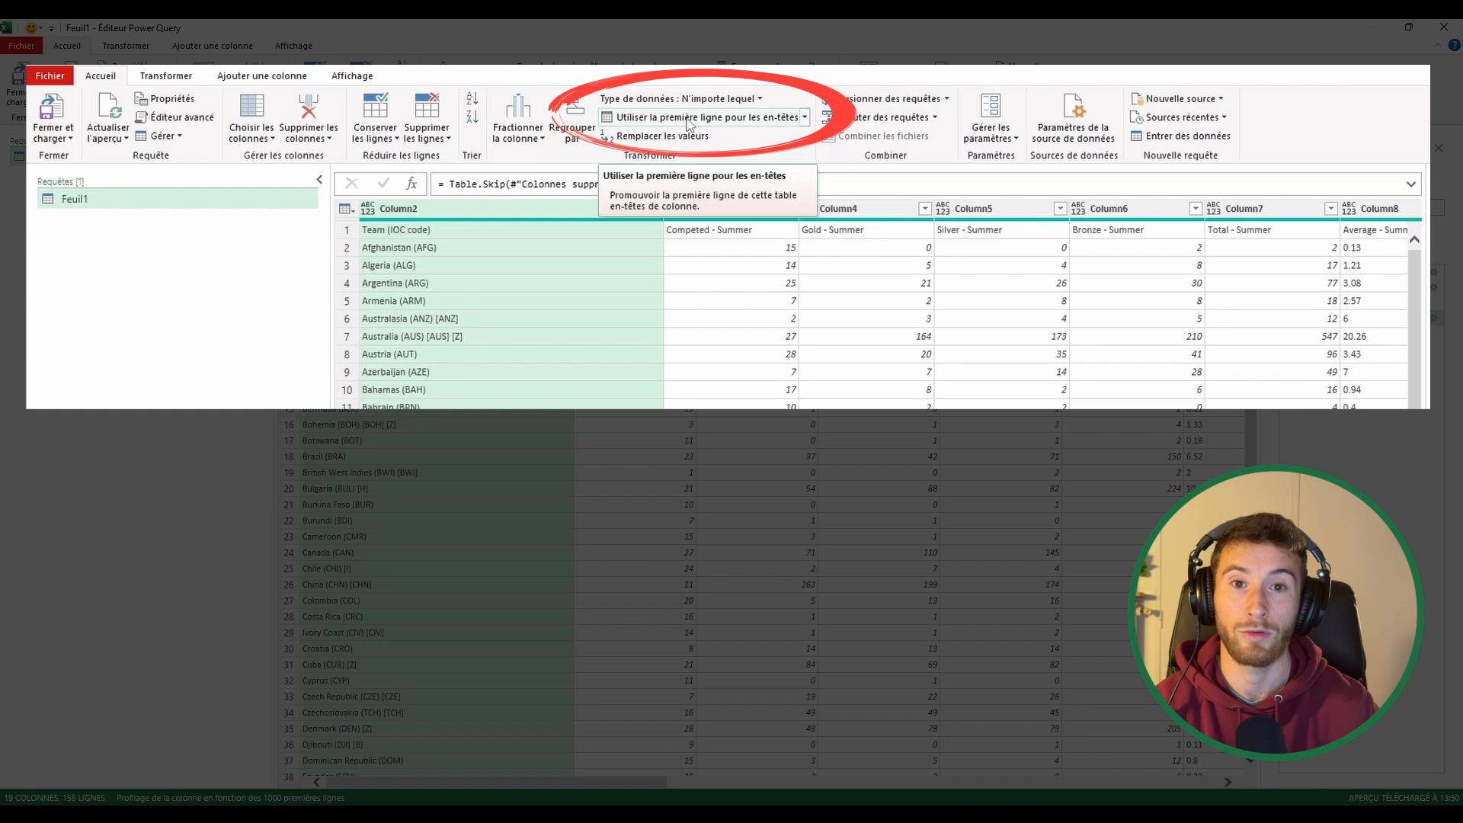
{"action": "left_click", "coordinate": [688, 122]}
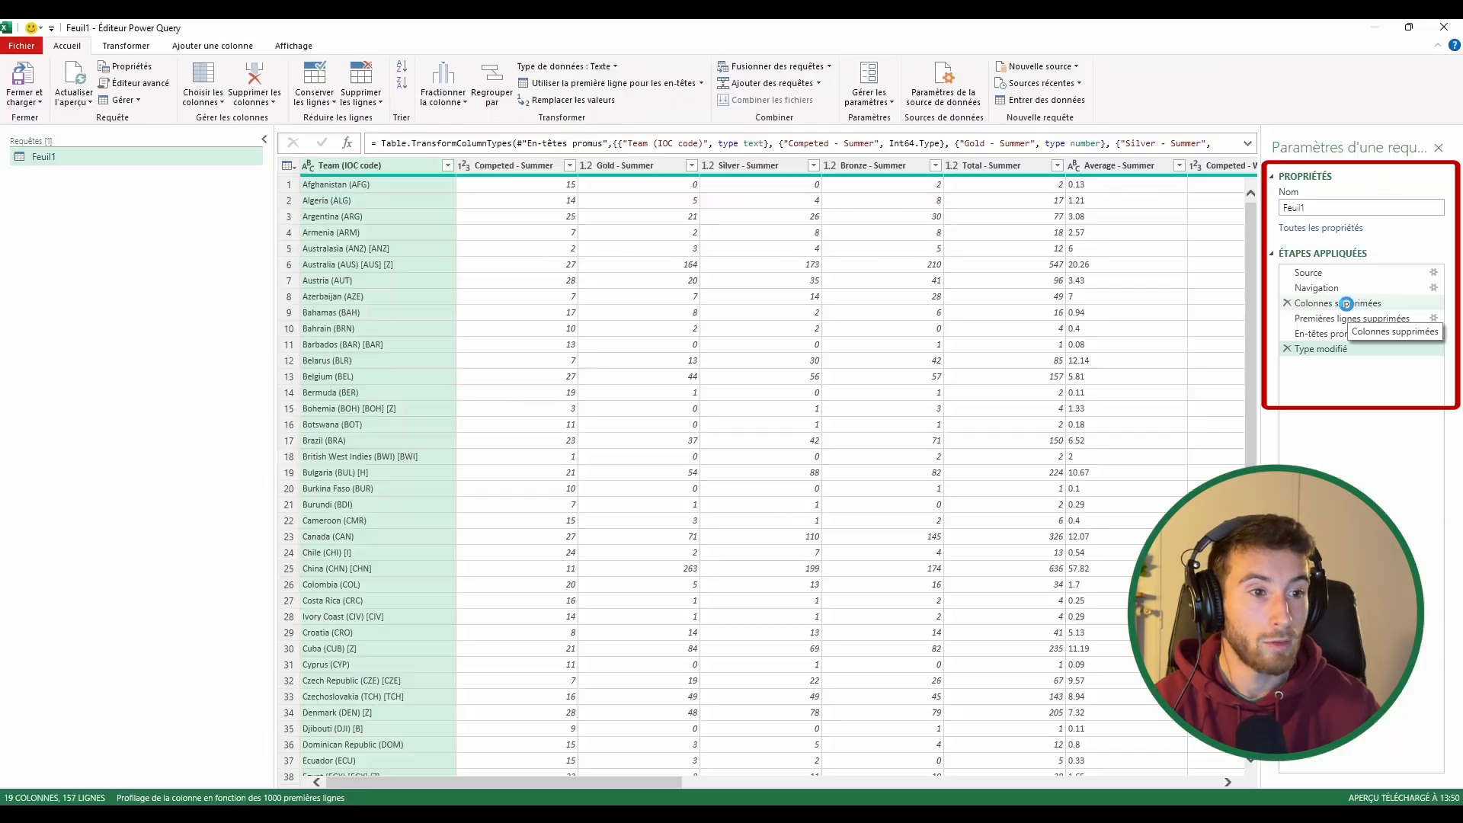
Review the applied steps one by one, from Colonnes supprimées to Type modifié
{"action": "left_click", "coordinate": [1330, 303]}
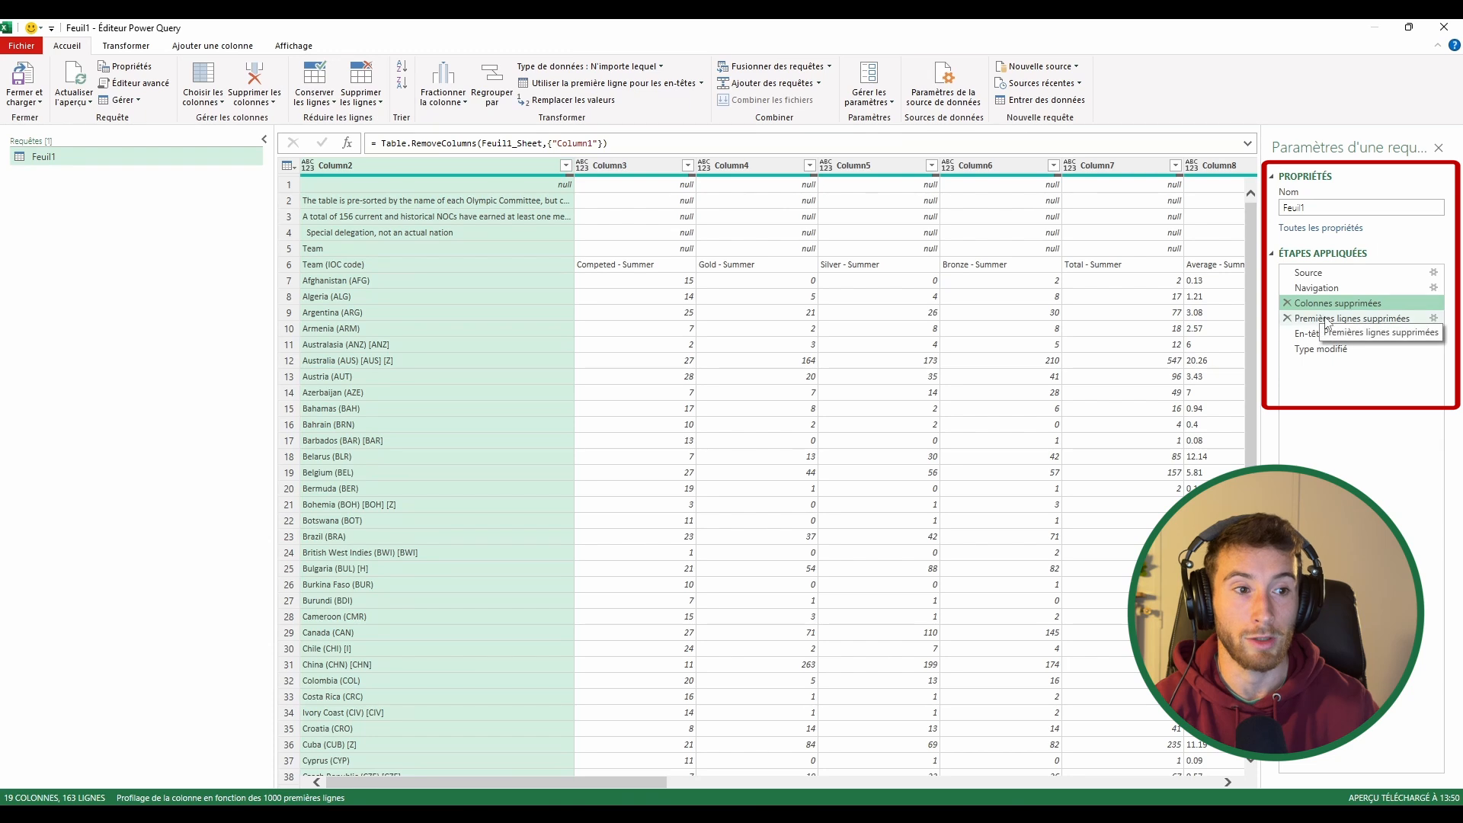
{"action": "left_click", "coordinate": [1306, 318]}
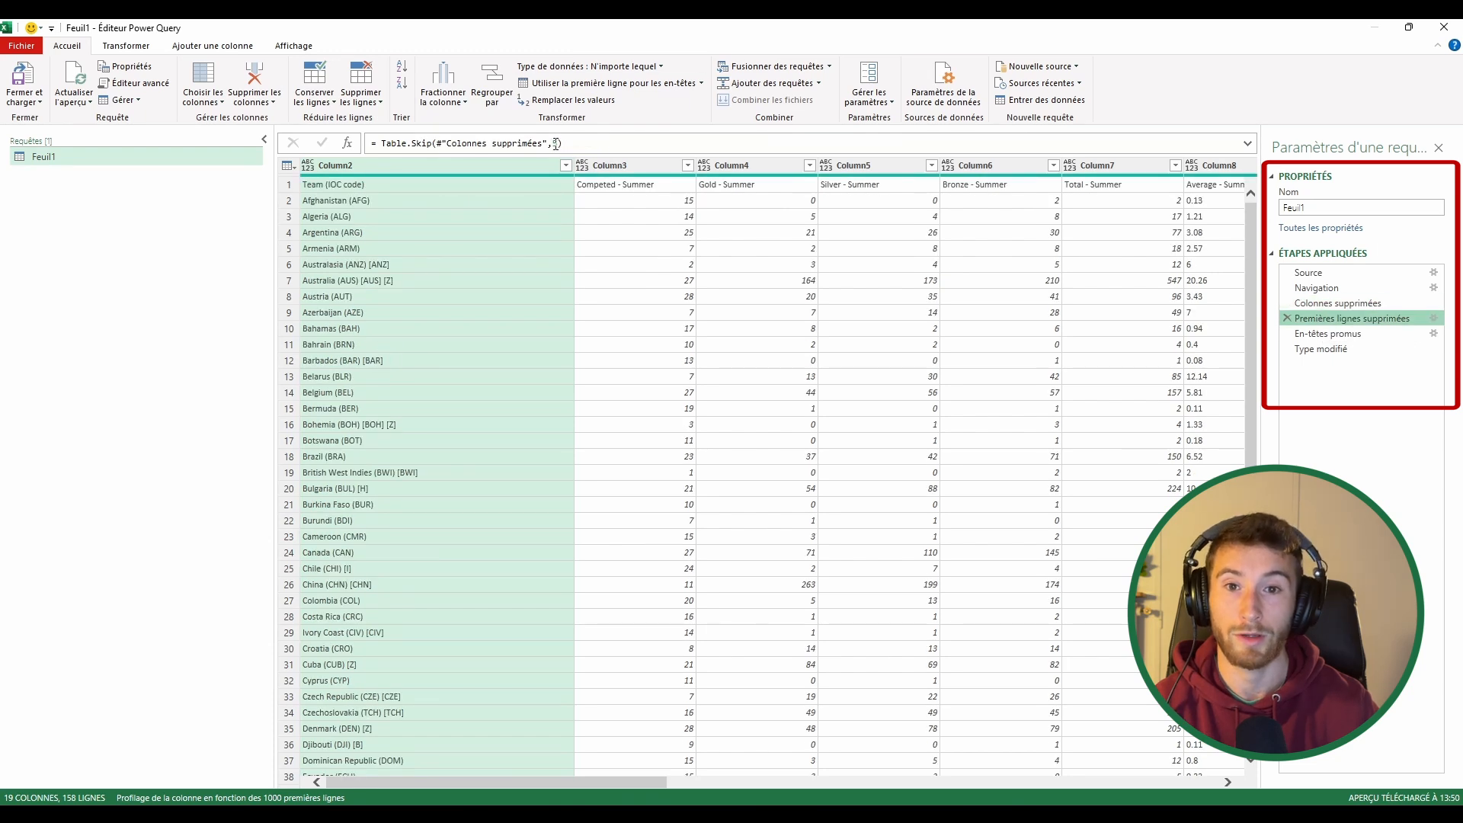
{"action": "key", "text": "Down"}
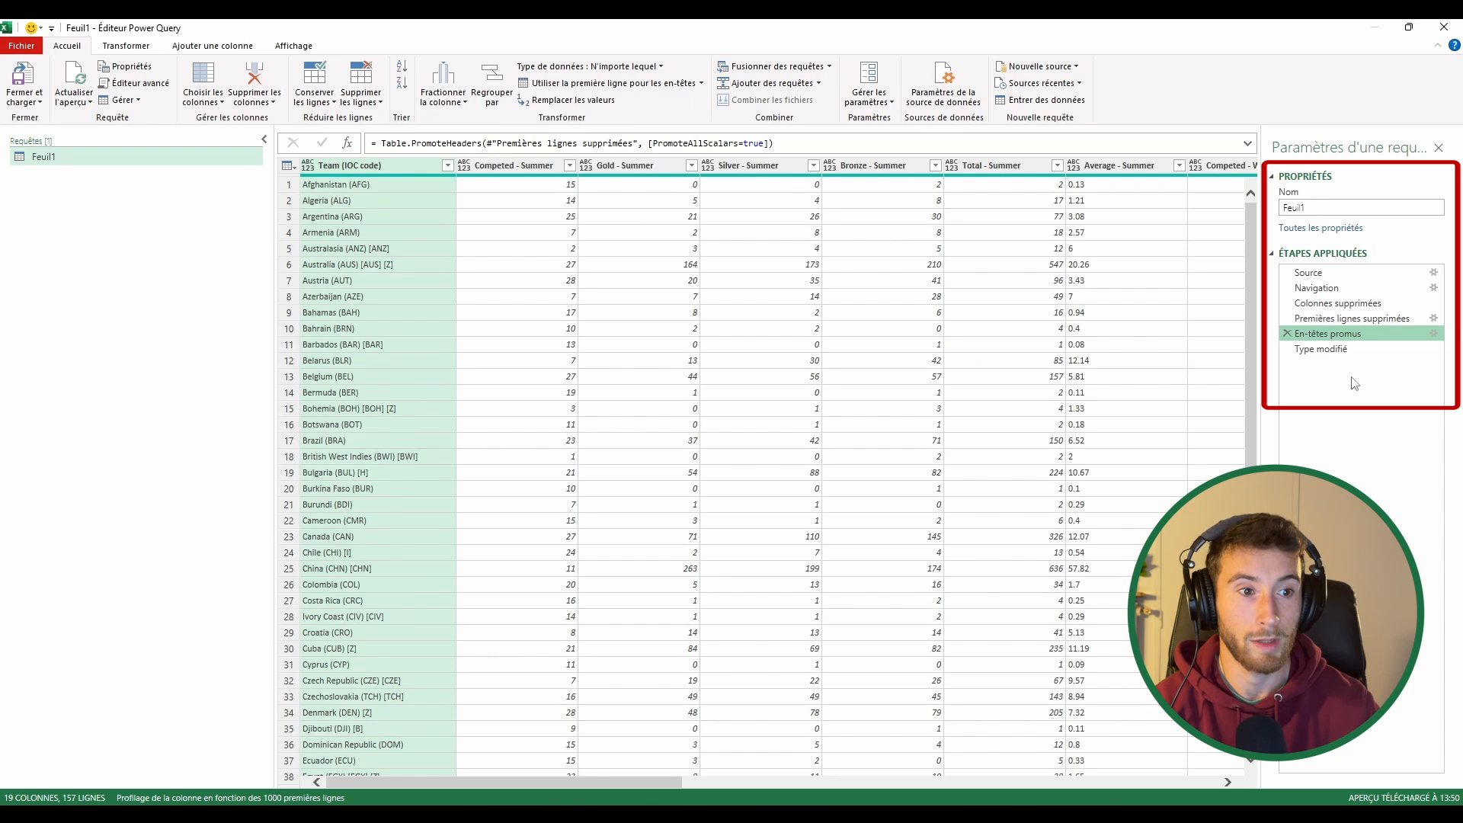
{"action": "left_click", "coordinate": [1341, 348]}
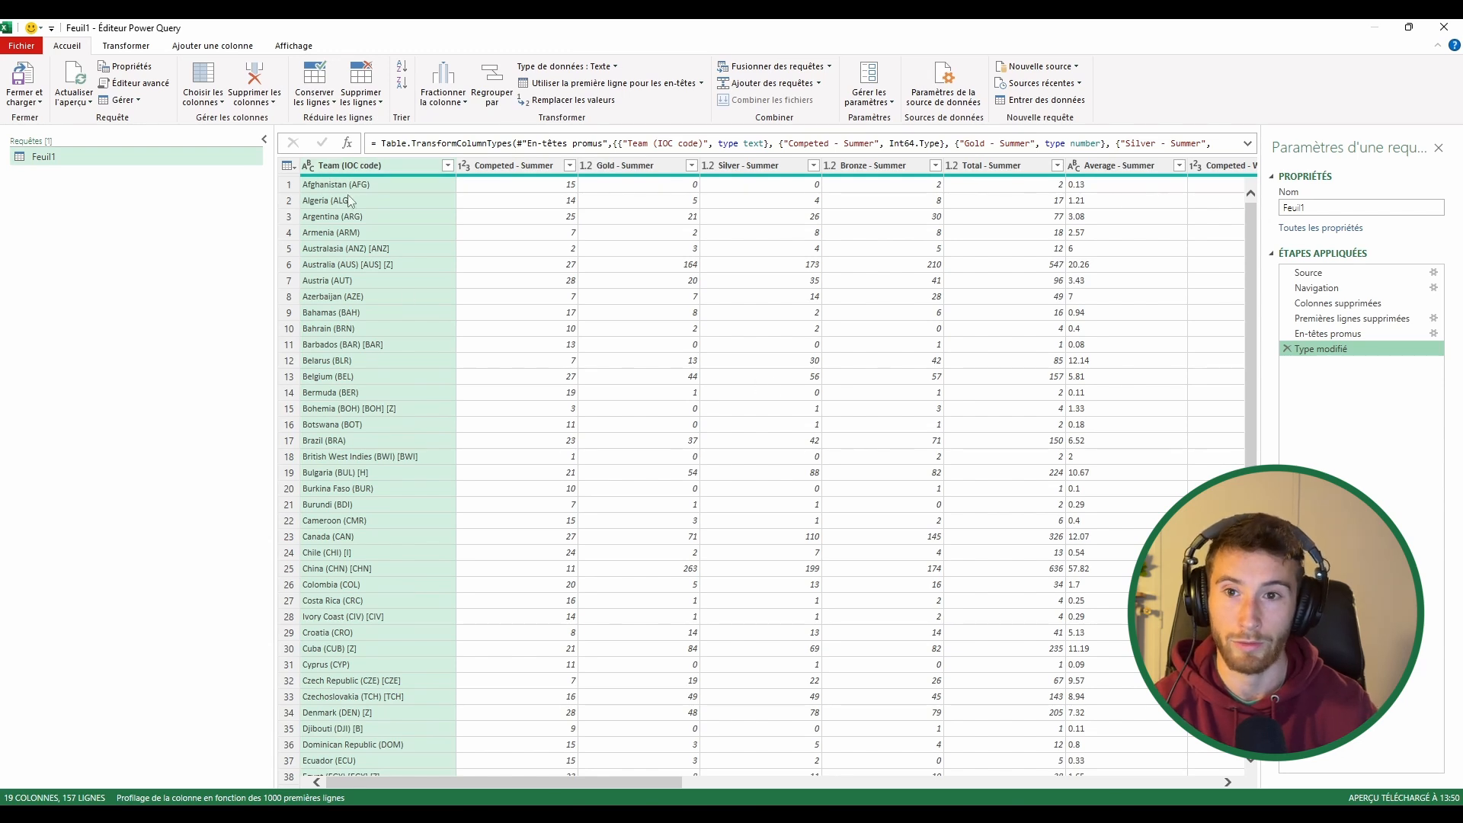
Expand the full Type modifié formula and check the data types assigned to the team and summer columns
{"action": "left_click", "coordinate": [1247, 143]}
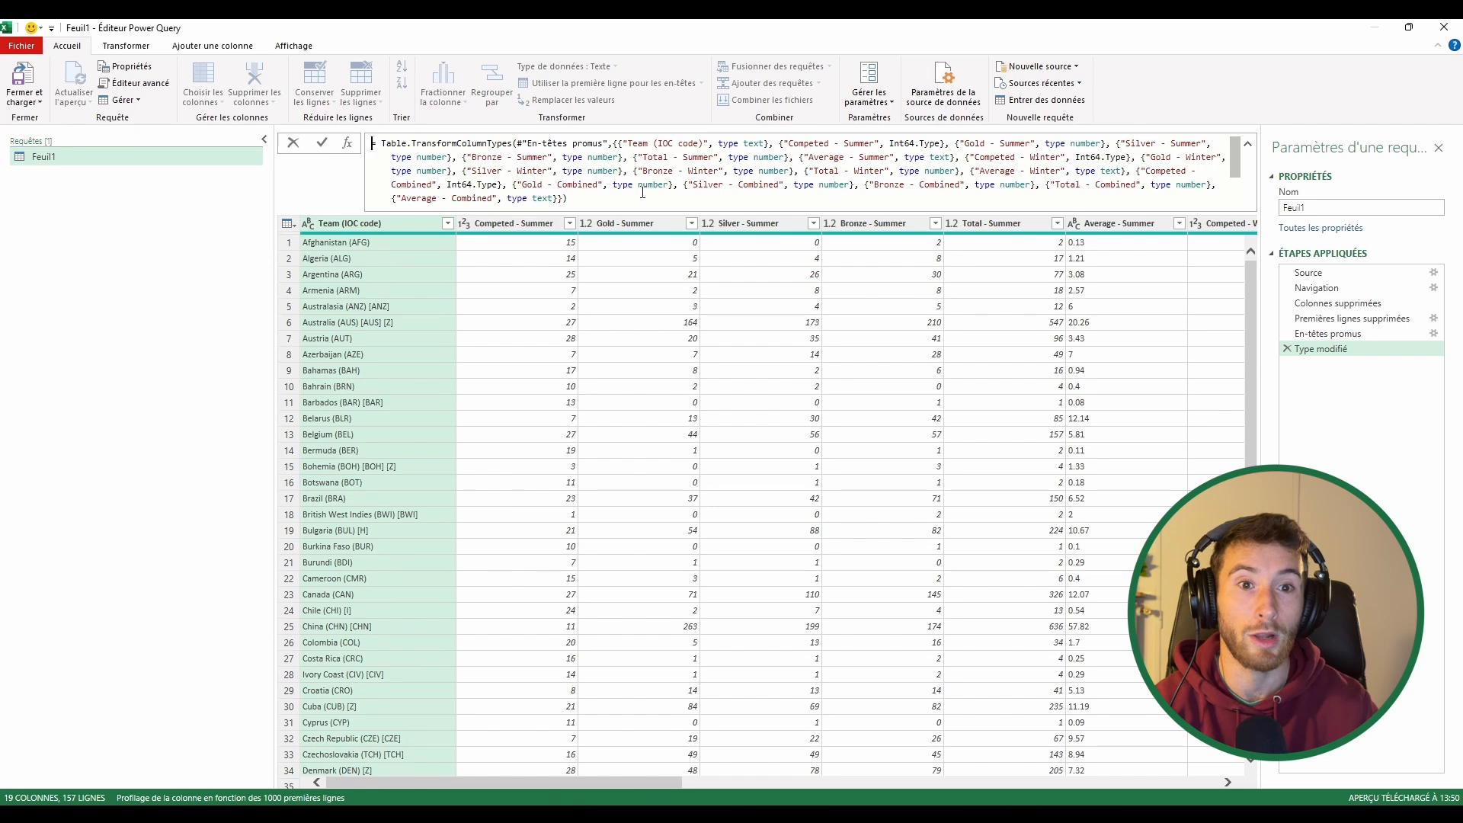
{"action": "left_click_drag", "start_coordinate": [626, 143], "coordinate": [755, 143]}
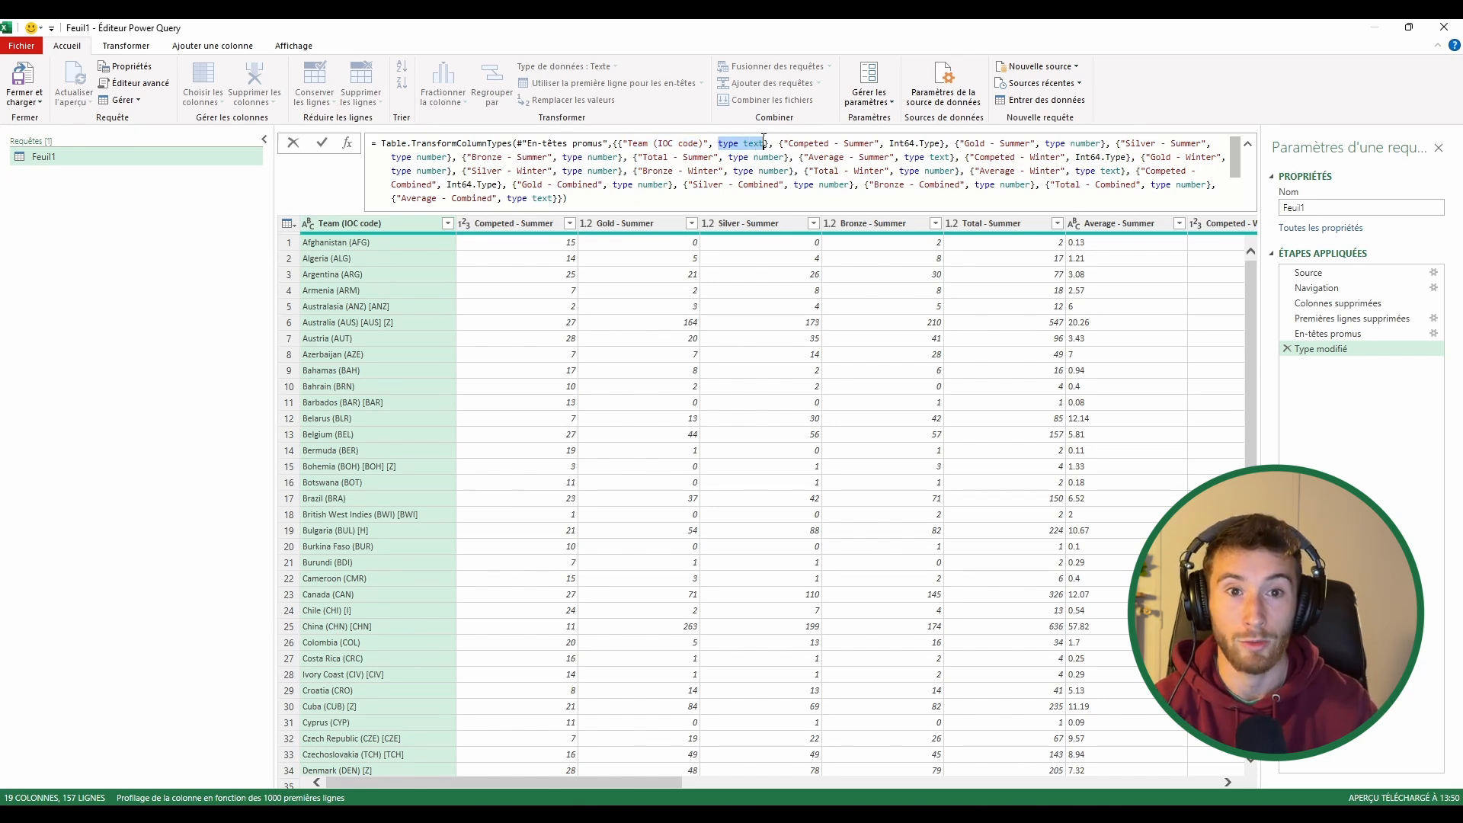
{"action": "left_click", "coordinate": [320, 227]}
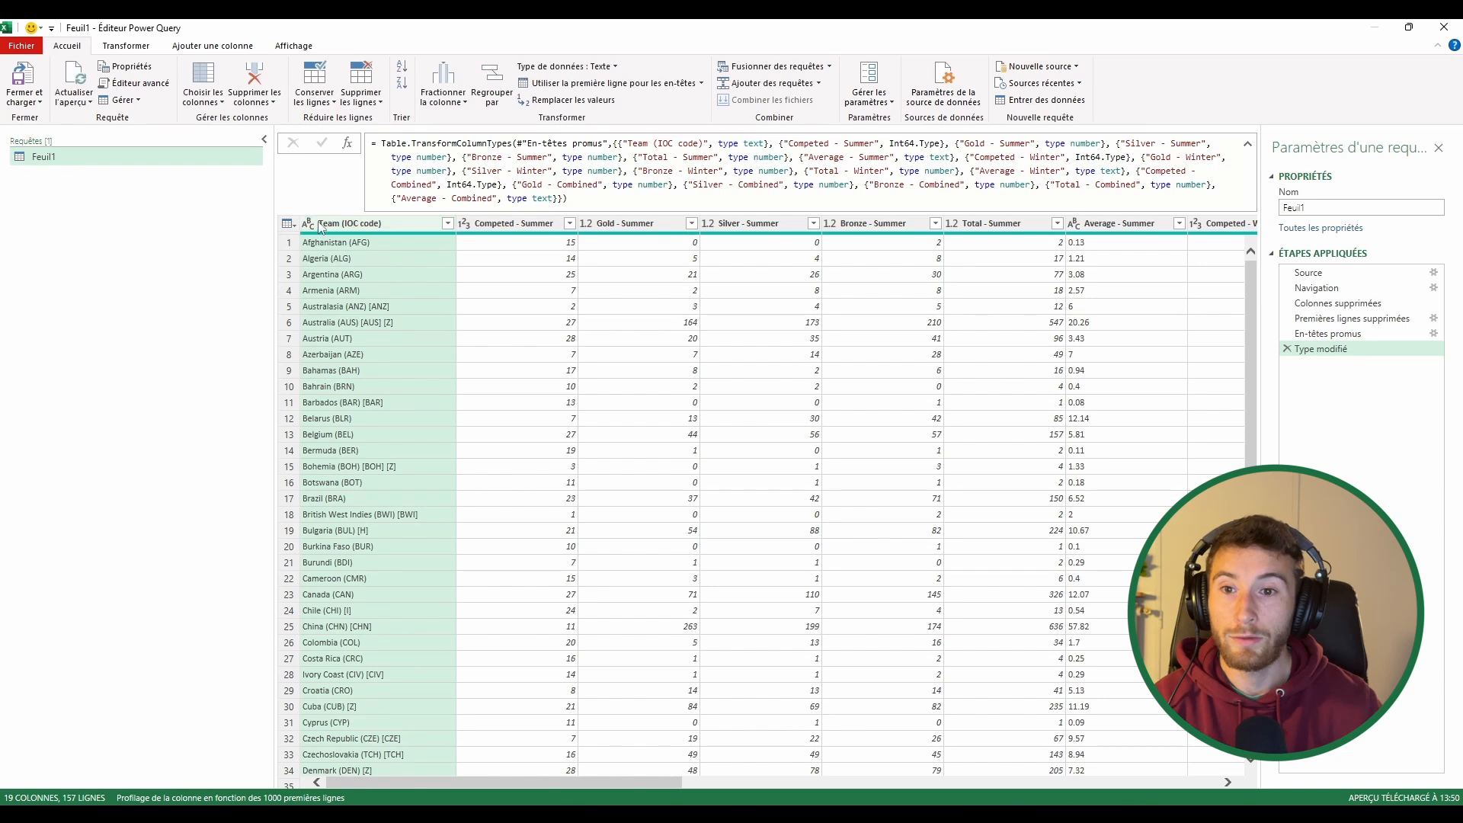
{"action": "left_click", "coordinate": [503, 226]}
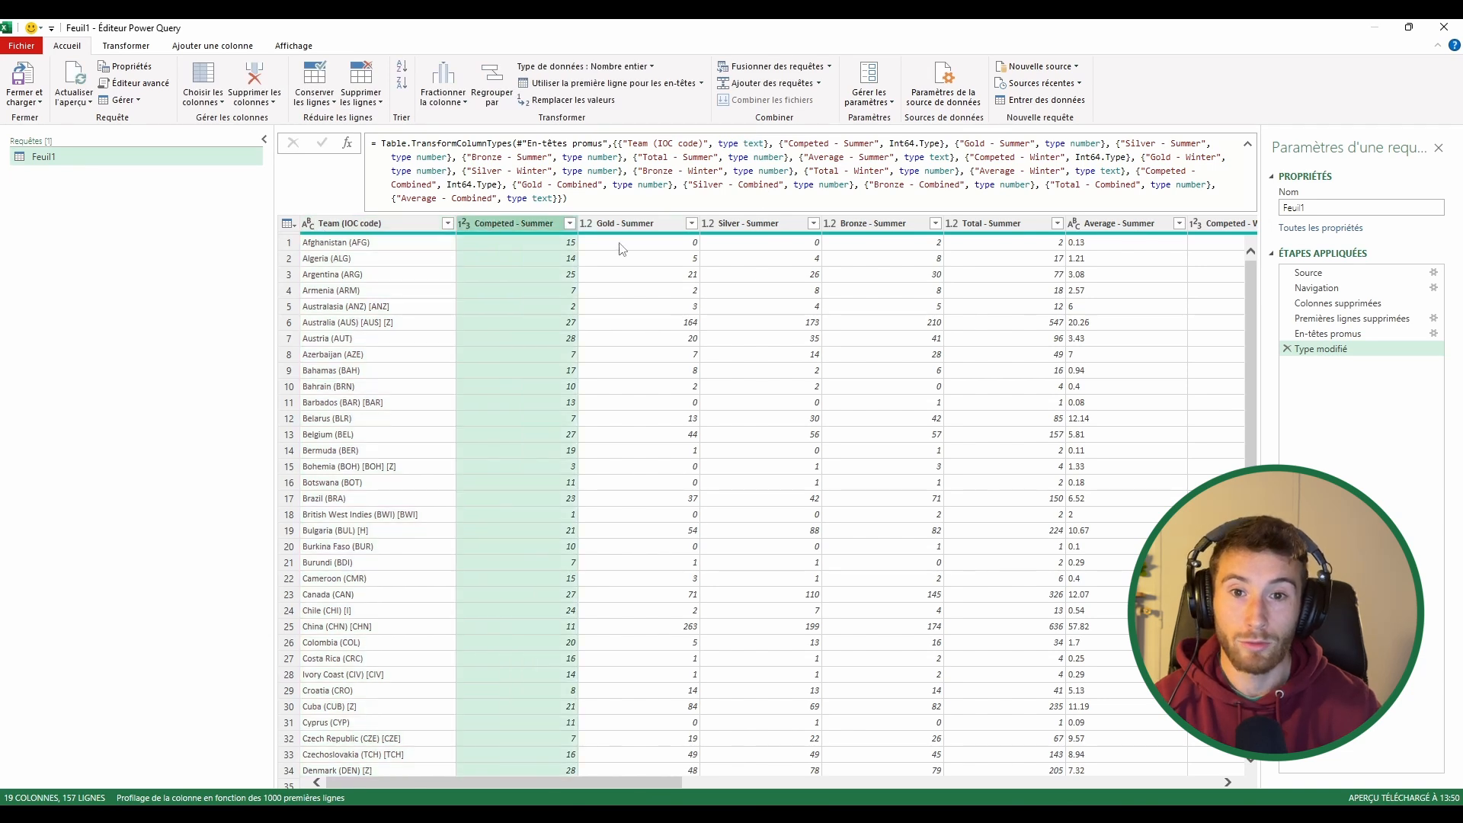
{"action": "left_click", "coordinate": [754, 223]}
{"action": "left_click", "coordinate": [888, 225]}
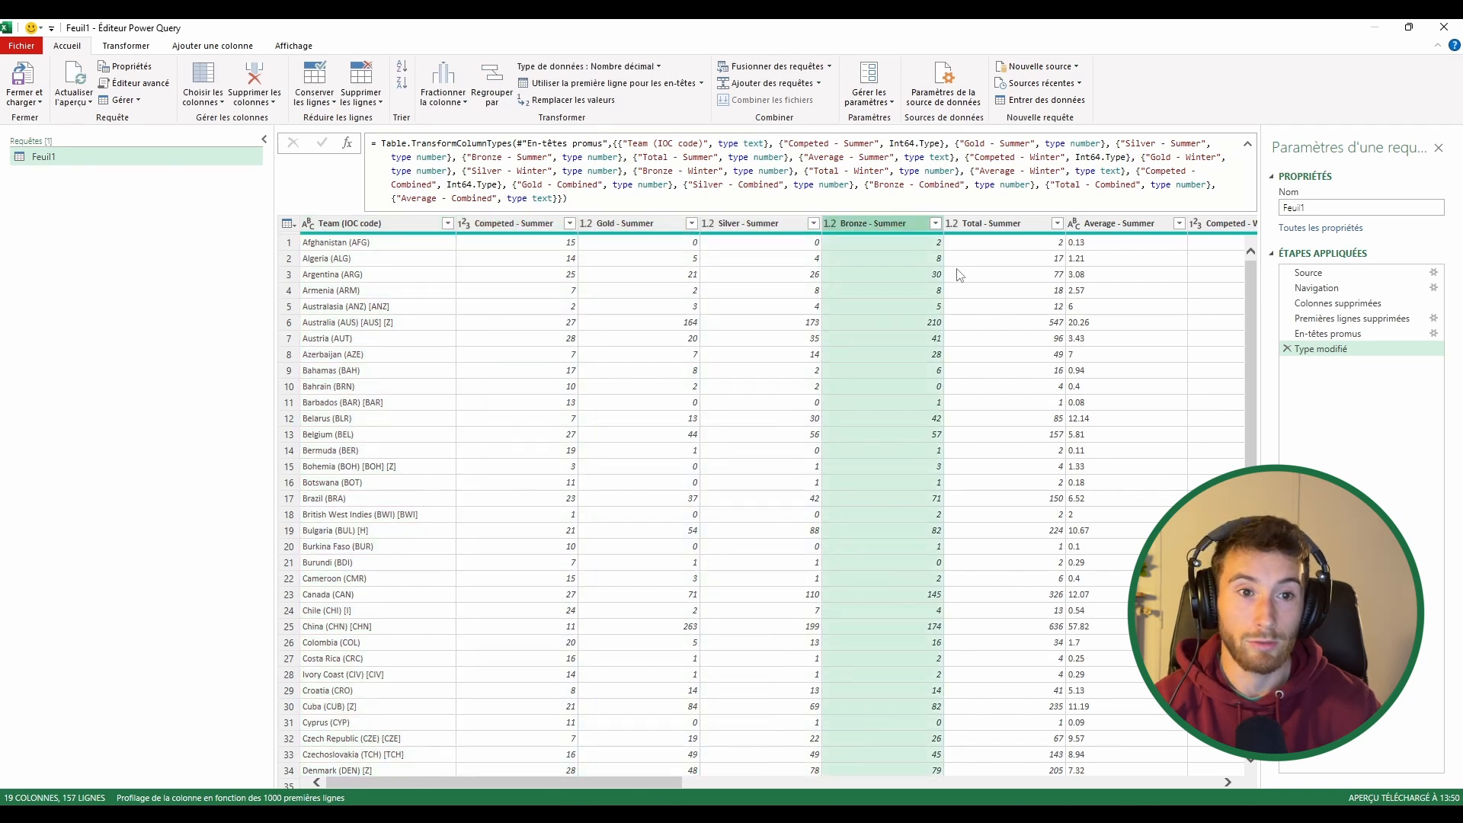
Check the data types assigned to the Total - Summer and Average - Summer columns
{"action": "left_click", "coordinate": [1000, 225]}
{"action": "left_click", "coordinate": [1140, 225]}
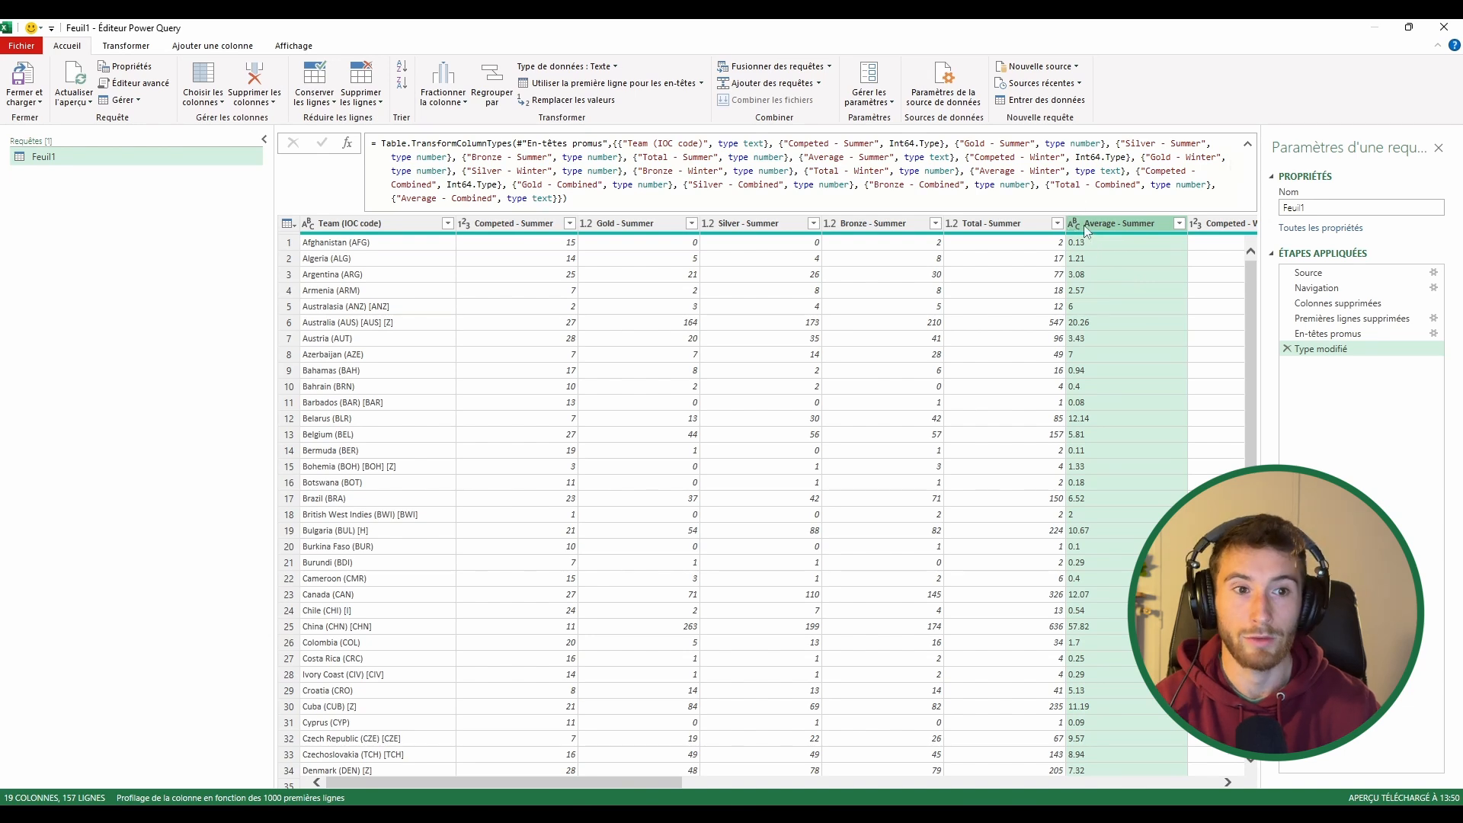
{"action": "mouse_move", "coordinate": [1082, 233]}
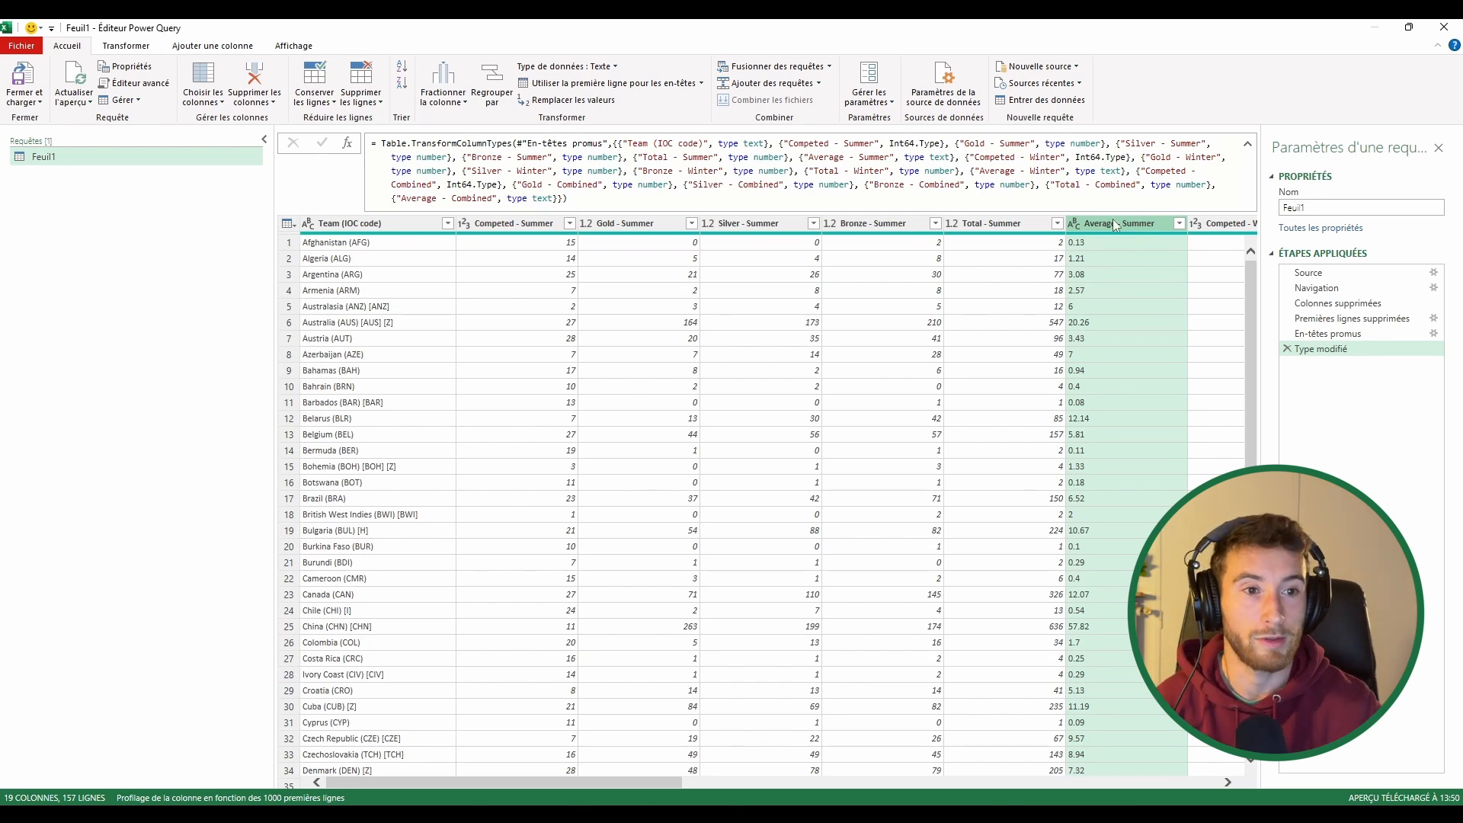
Replace the decimal point "." with a comma "," in the values of the Average - Summer column
{"action": "right_click", "coordinate": [1093, 222]}
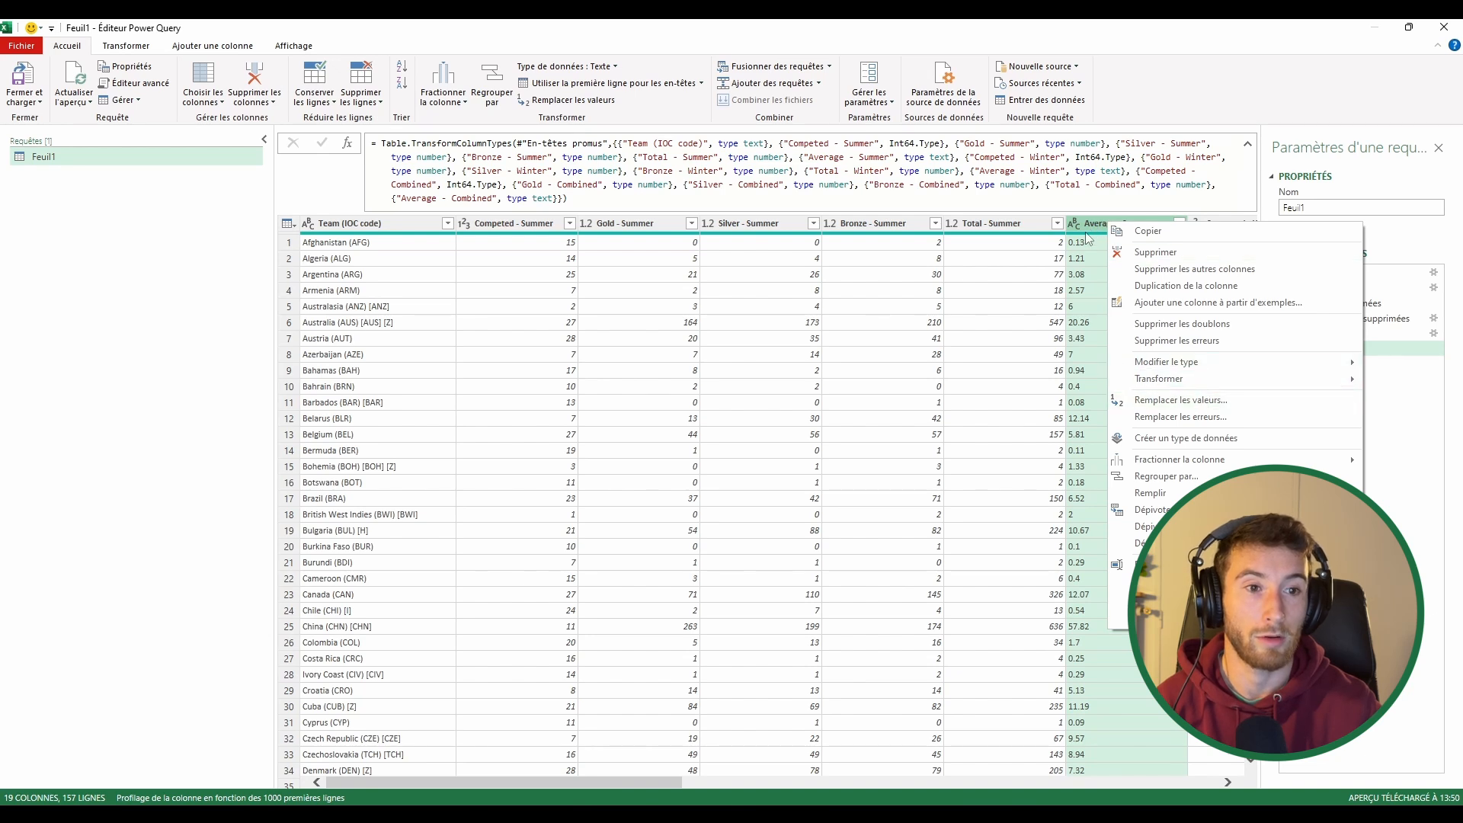
{"action": "key", "text": "Escape"}
{"action": "left_click", "coordinate": [124, 46]}
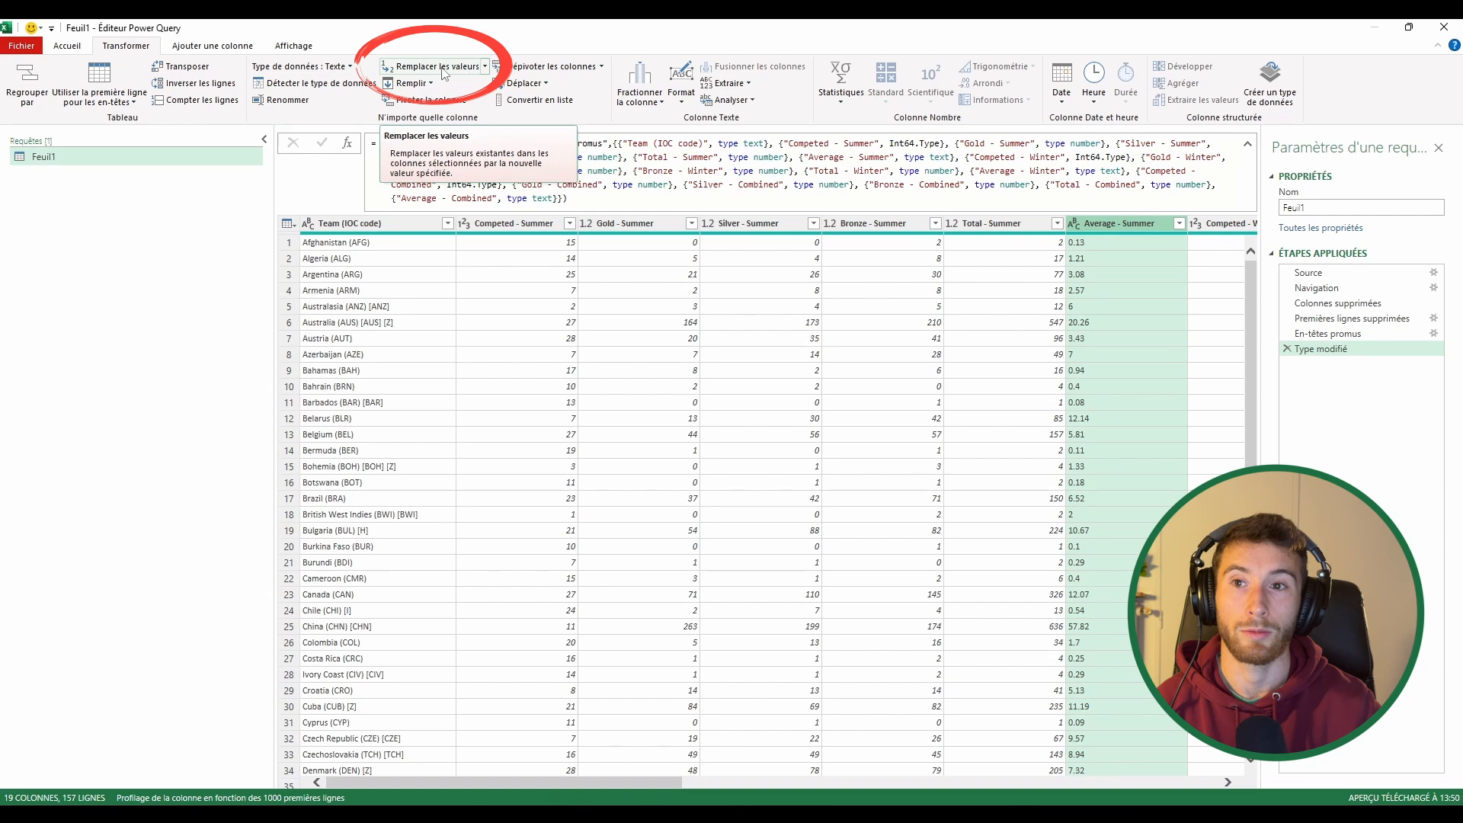
{"action": "left_click", "coordinate": [418, 68]}
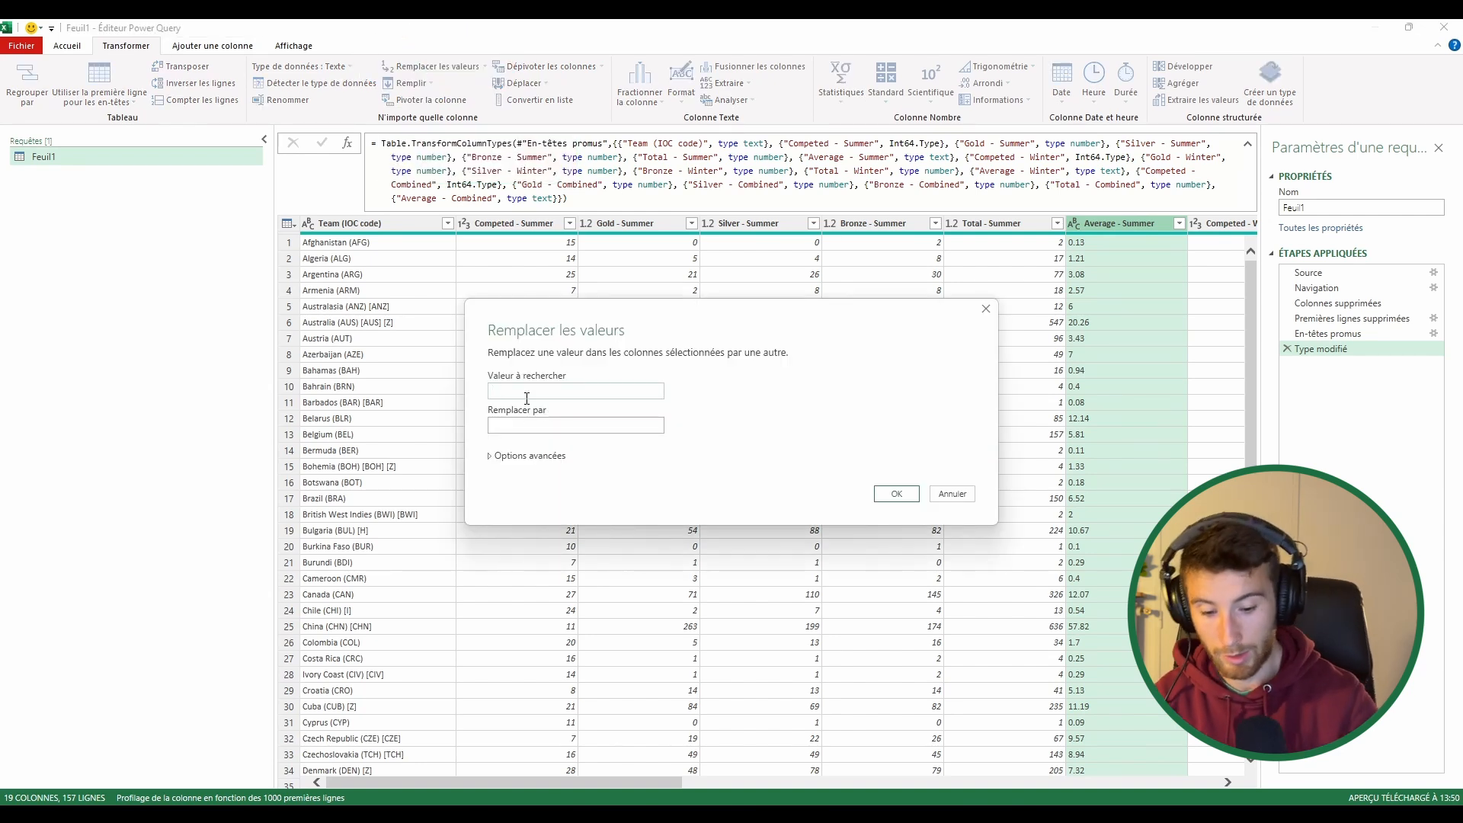
{"action": "type", "text": "."}
{"action": "key", "text": "Tab"}
{"action": "type", "text": ","}
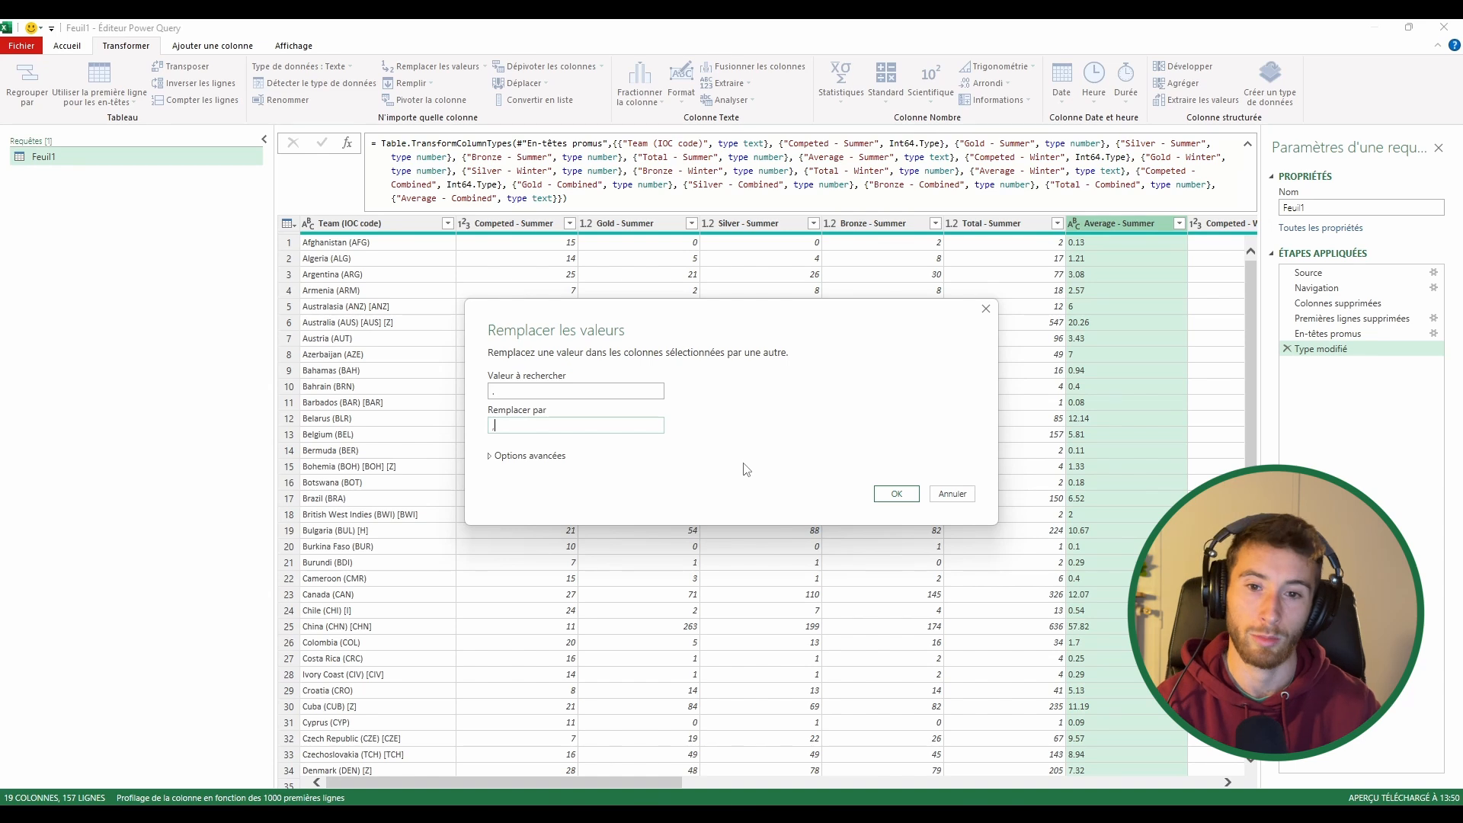
{"action": "left_click", "coordinate": [897, 494]}
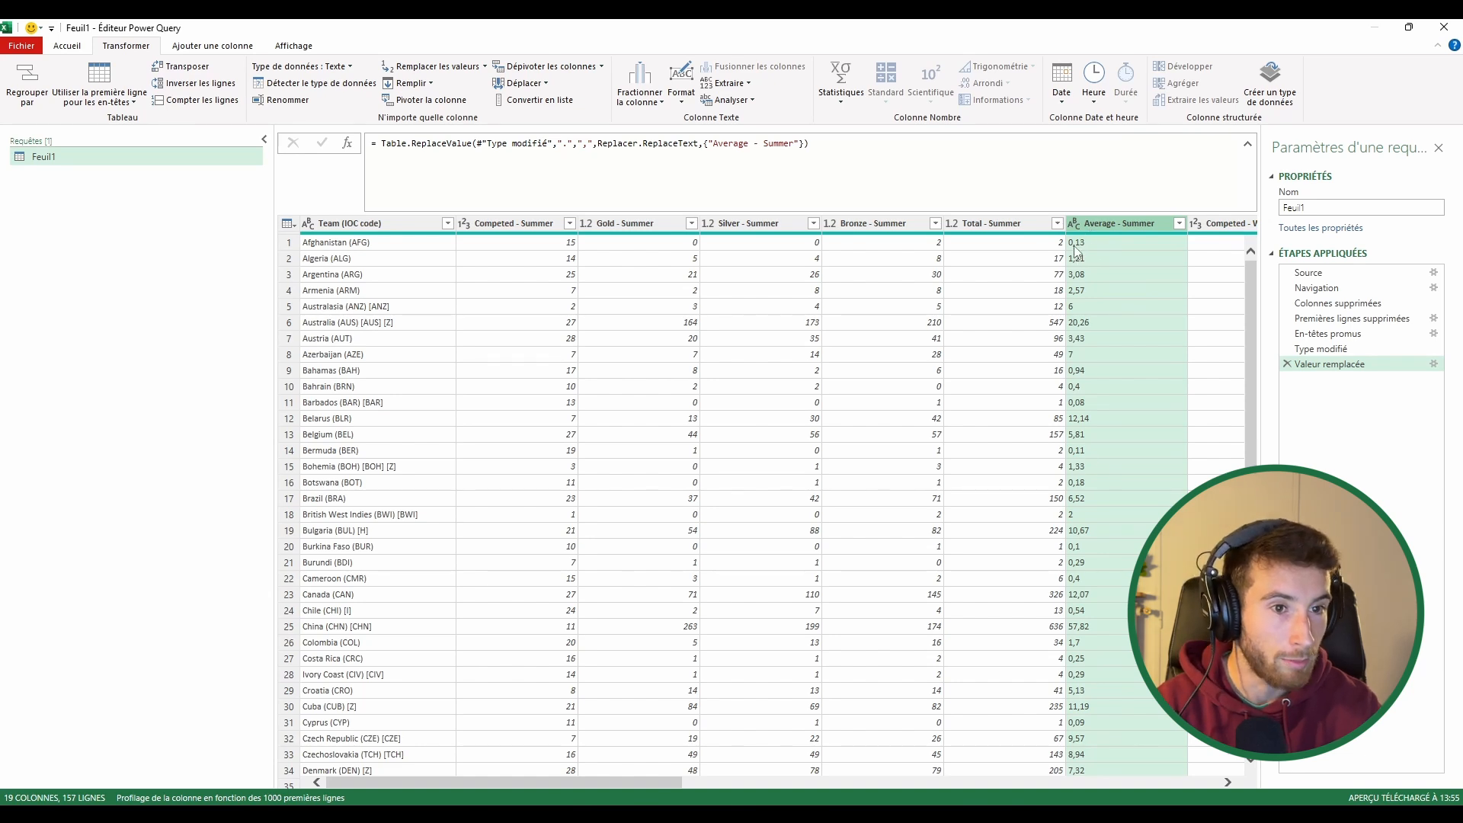
Change the Average - Summer column's data type to Nombre décimal
{"action": "right_click", "coordinate": [1090, 226]}
{"action": "mouse_move", "coordinate": [1170, 370]}
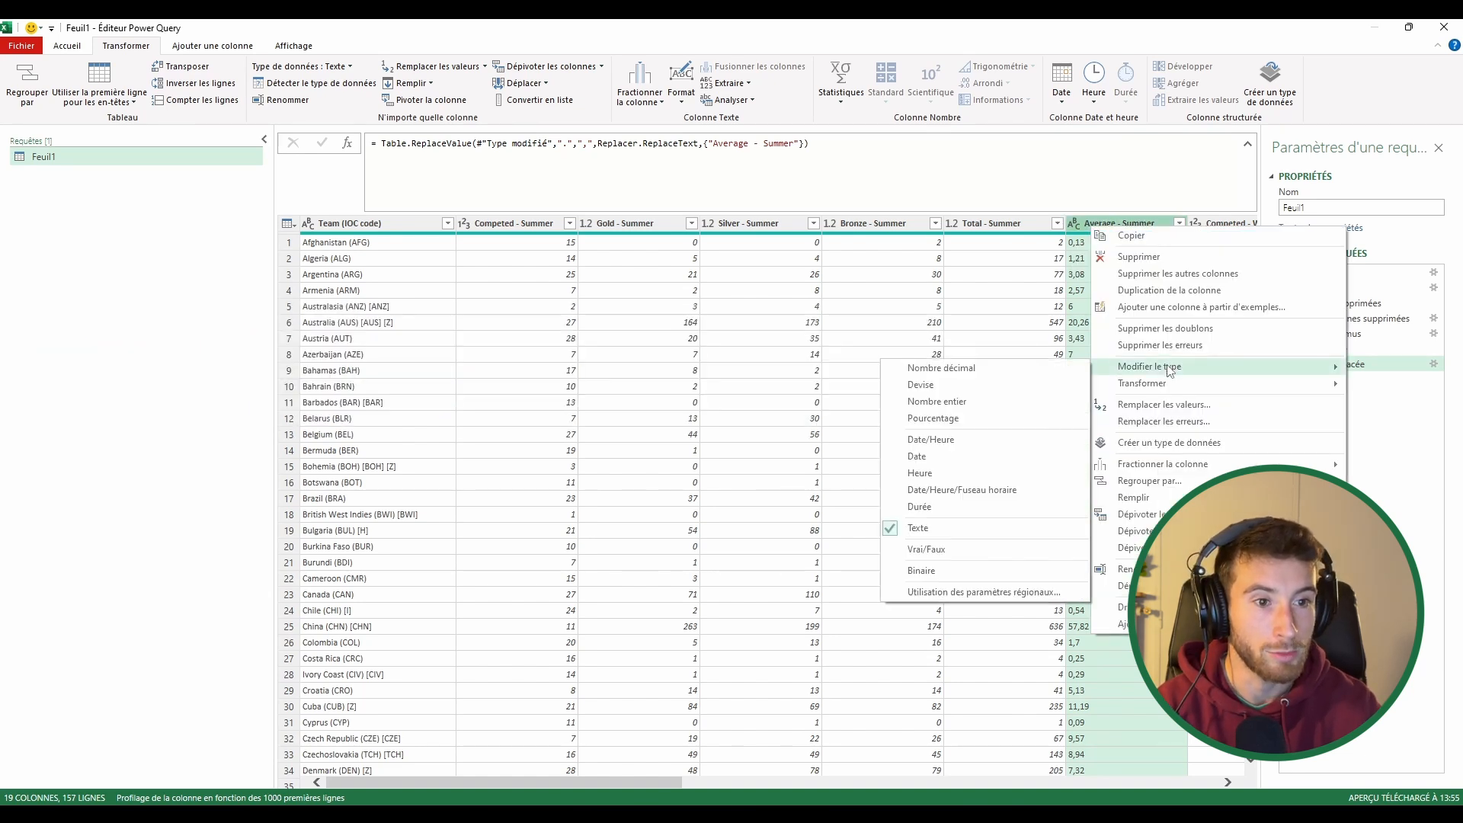
{"action": "left_click", "coordinate": [1036, 380]}
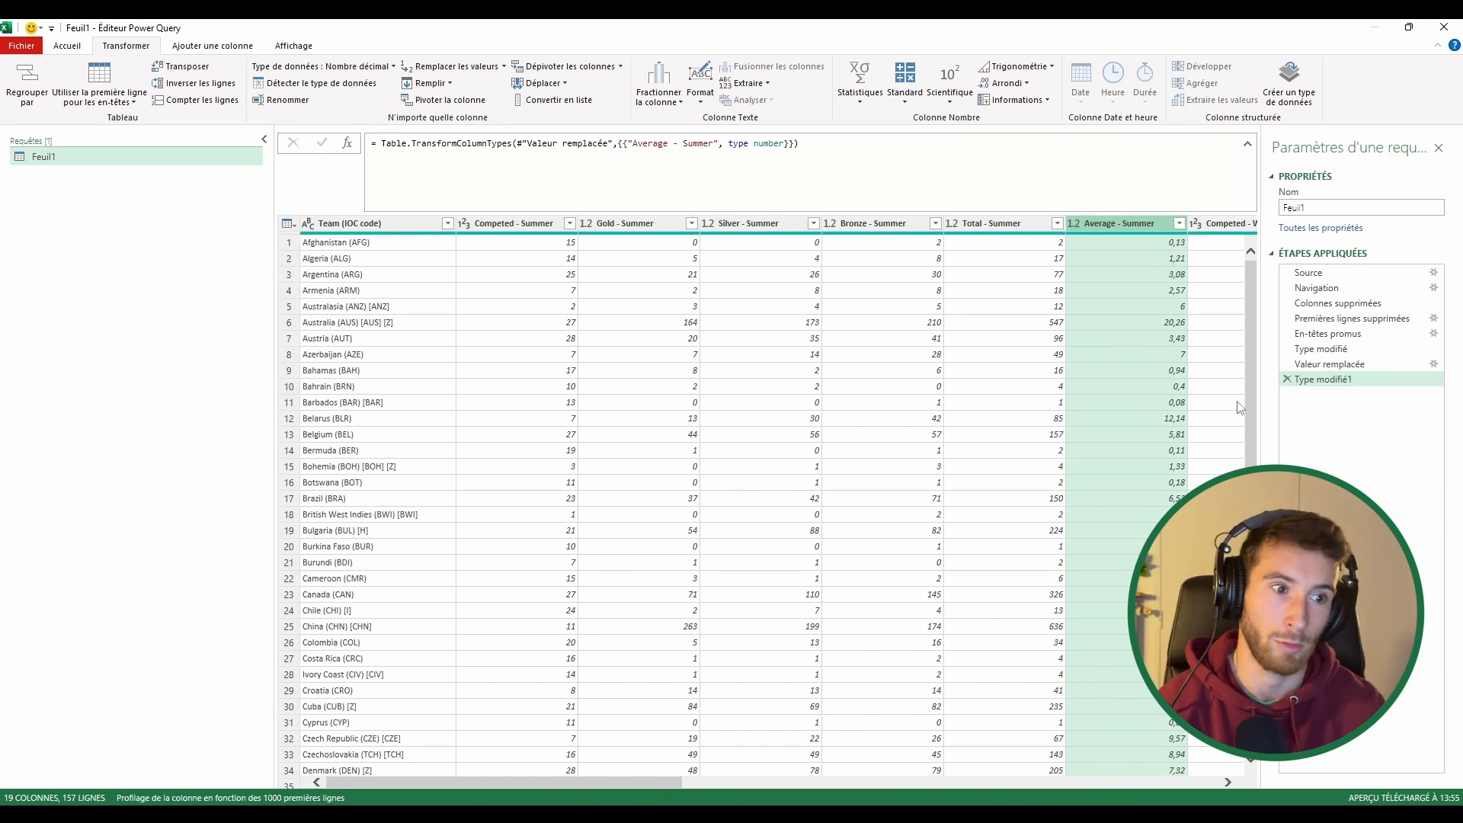
Try to convert the Average - Winter column to Nombre décimal without replacing its decimal points
{"action": "scroll", "coordinate": [1141, 250], "scroll_direction": "right", "scroll_amount": 10}
{"action": "left_click", "coordinate": [921, 258]}
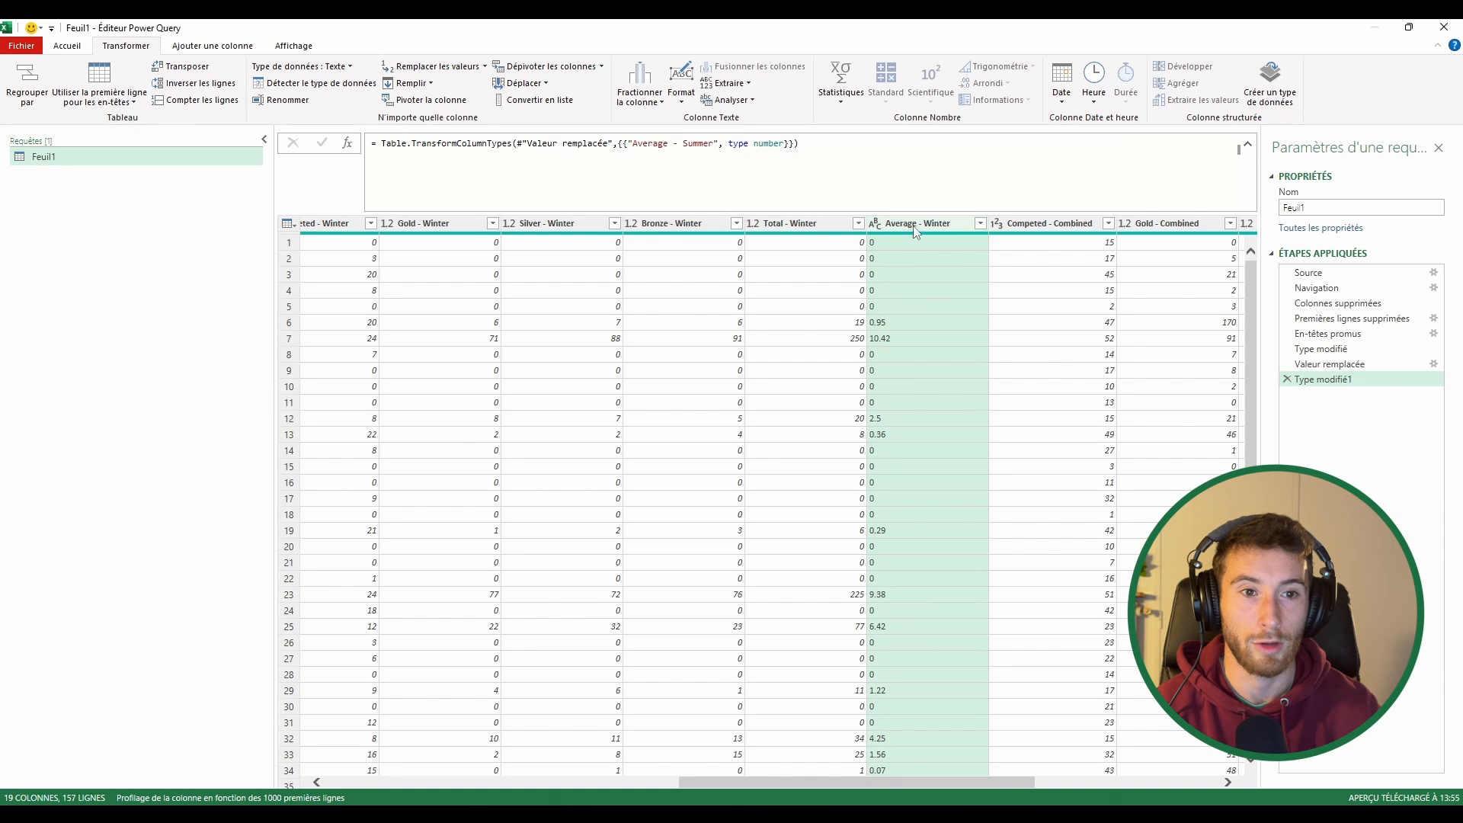
{"action": "right_click", "coordinate": [918, 229]}
{"action": "mouse_move", "coordinate": [983, 365]}
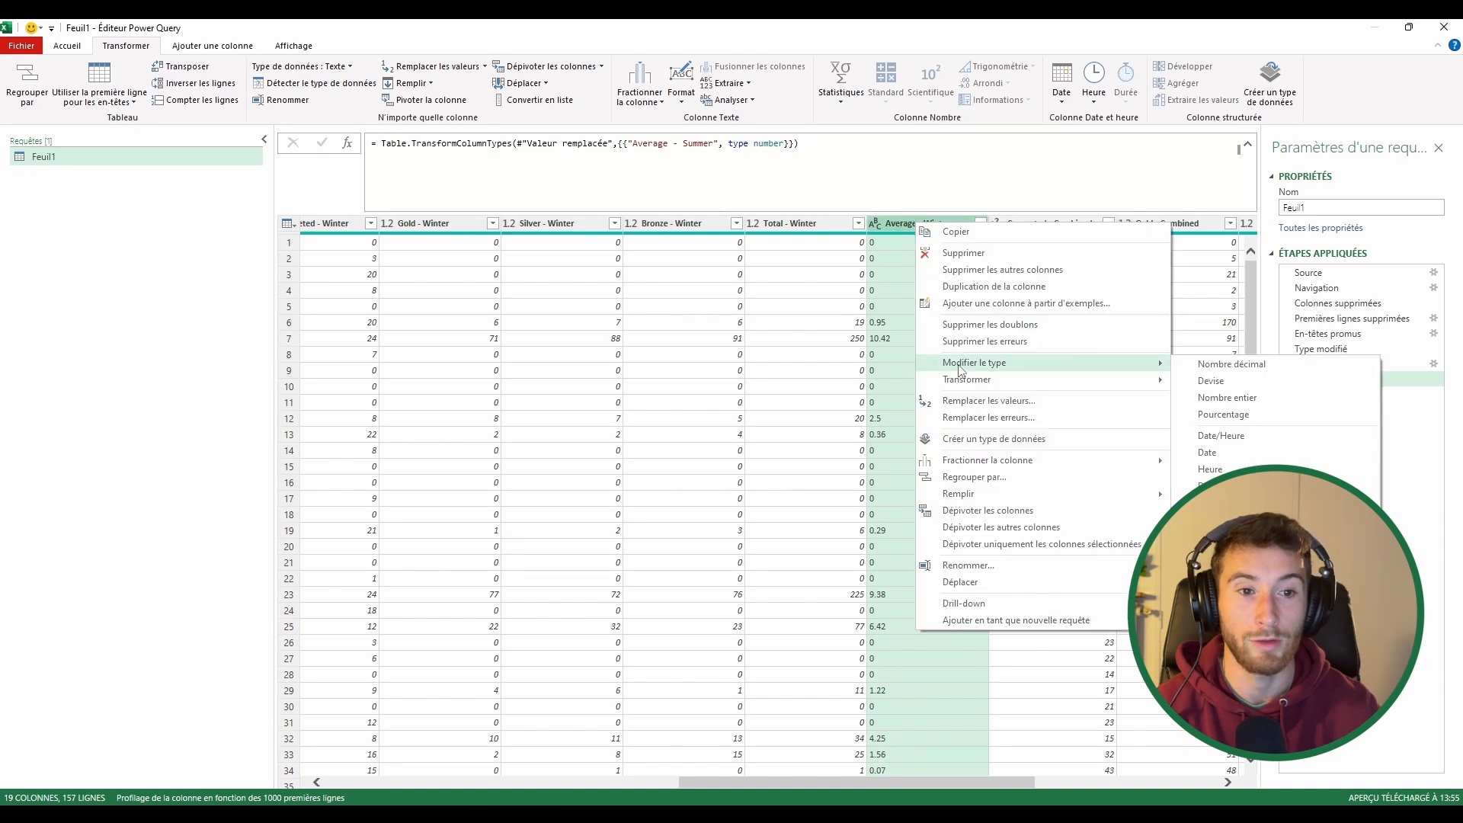
{"action": "left_click", "coordinate": [1230, 367]}
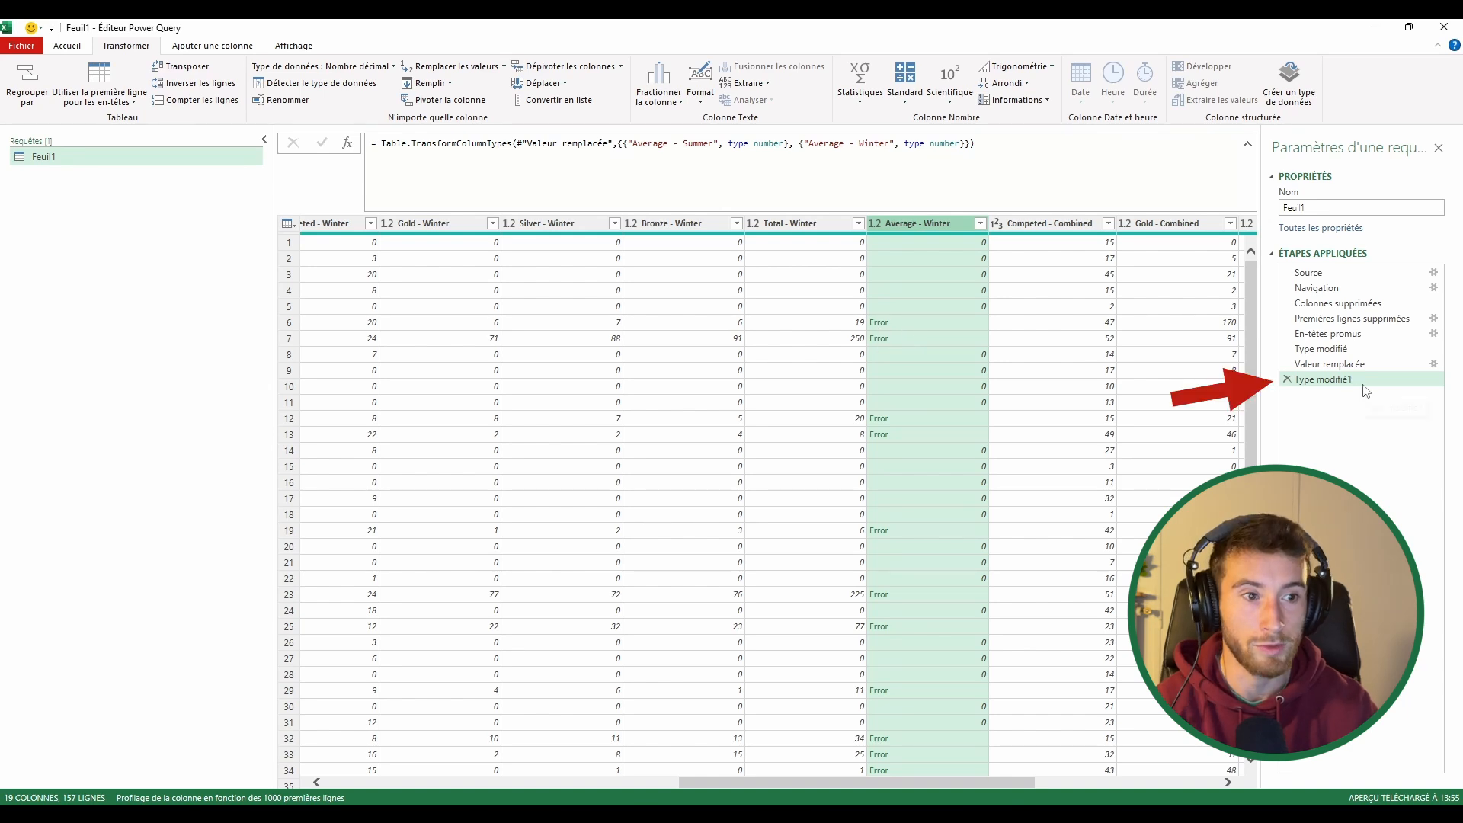
Remove the Average - Winter conversion from the Type modifié1 formula, keeping only the Average - Summer conversion
{"action": "left_click_drag", "start_coordinate": [790, 143], "coordinate": [966, 142]}
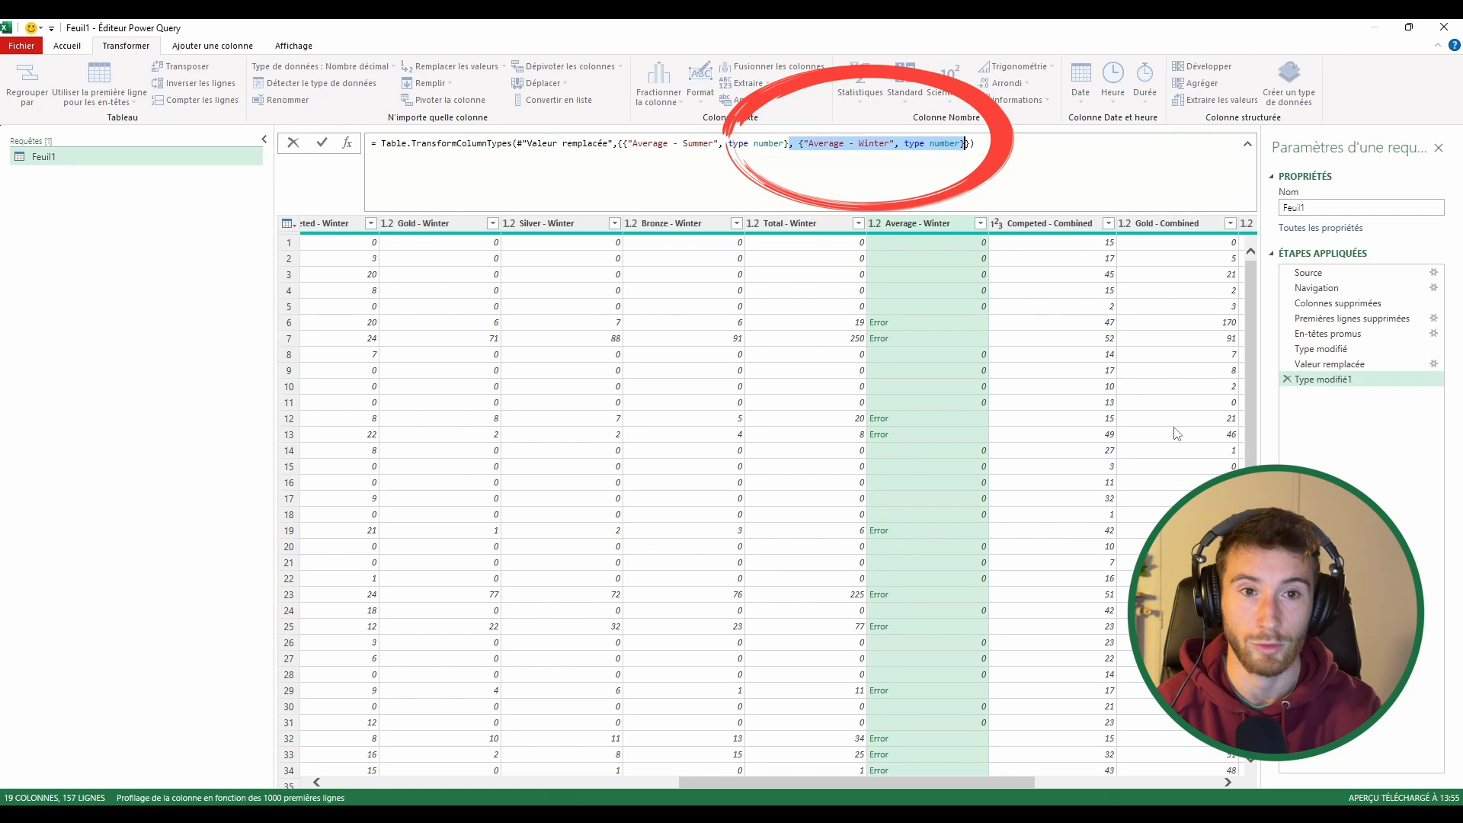
{"action": "key", "text": "BackSpace"}
{"action": "key", "text": "Return"}
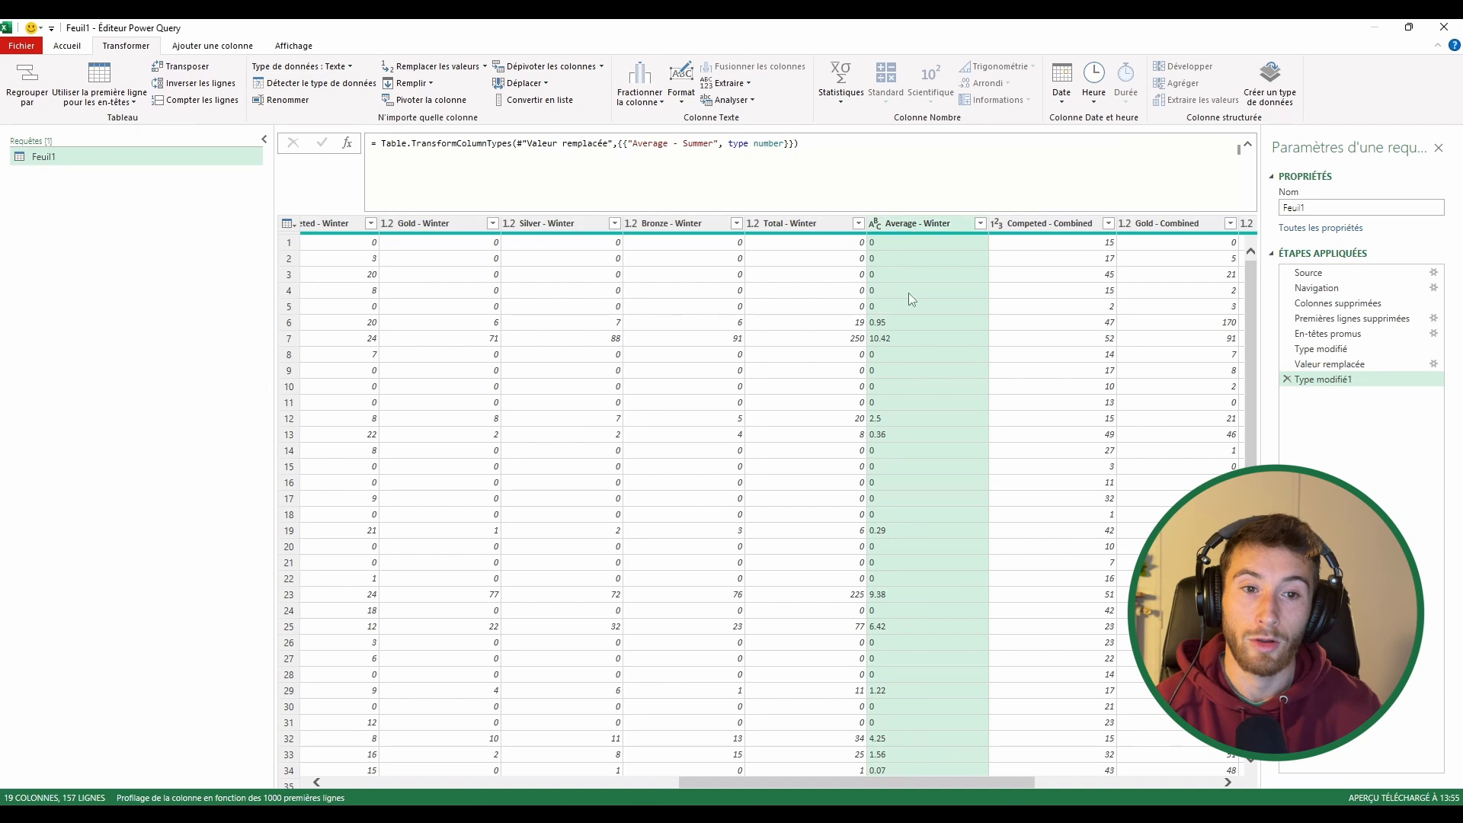
Delete the applied steps Type modifié1 and Valeur remplacée
{"action": "left_click_drag", "start_coordinate": [761, 784], "coordinate": [725, 792]}
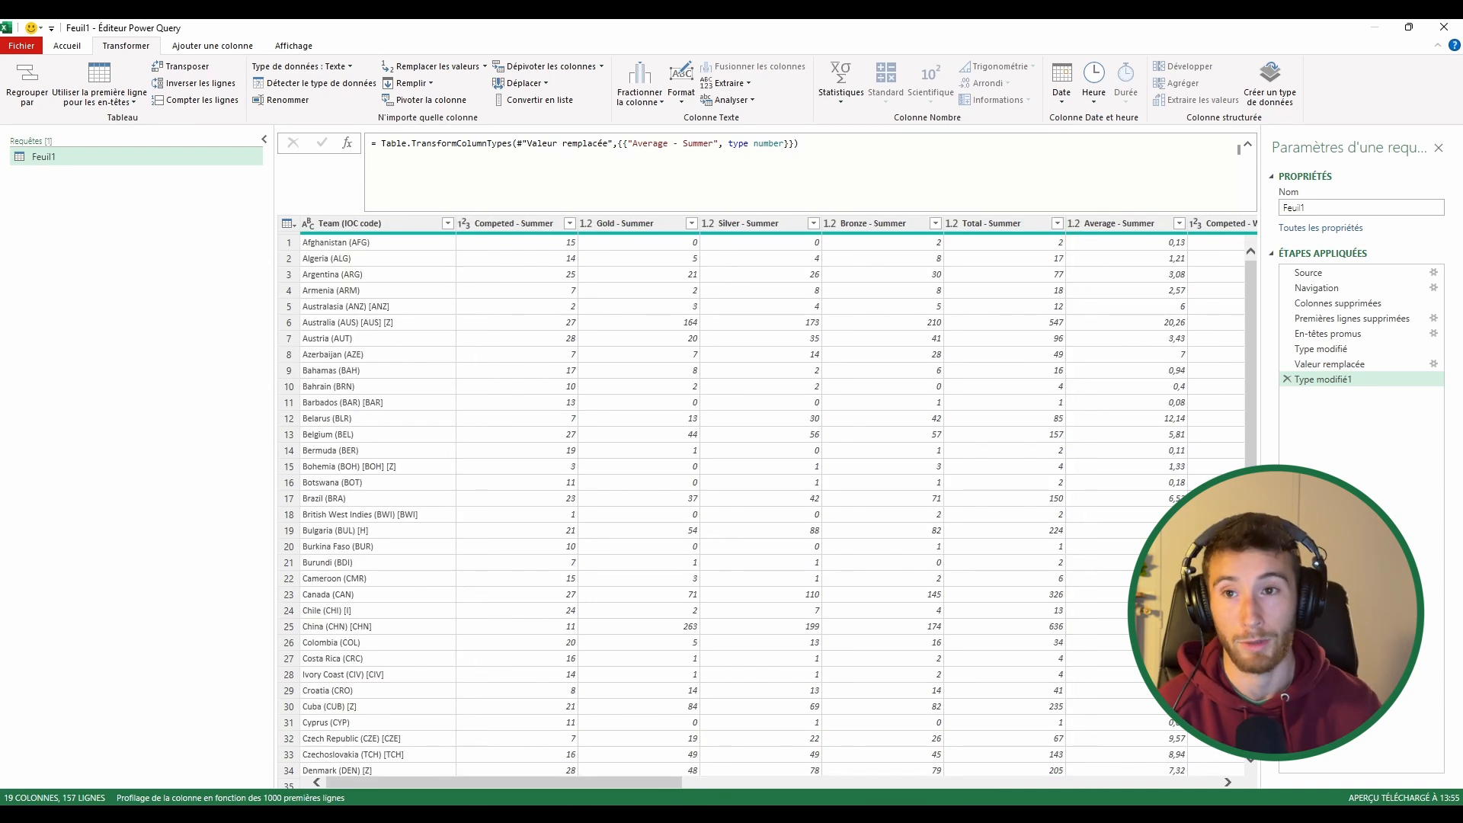
{"action": "left_click", "coordinate": [1287, 379]}
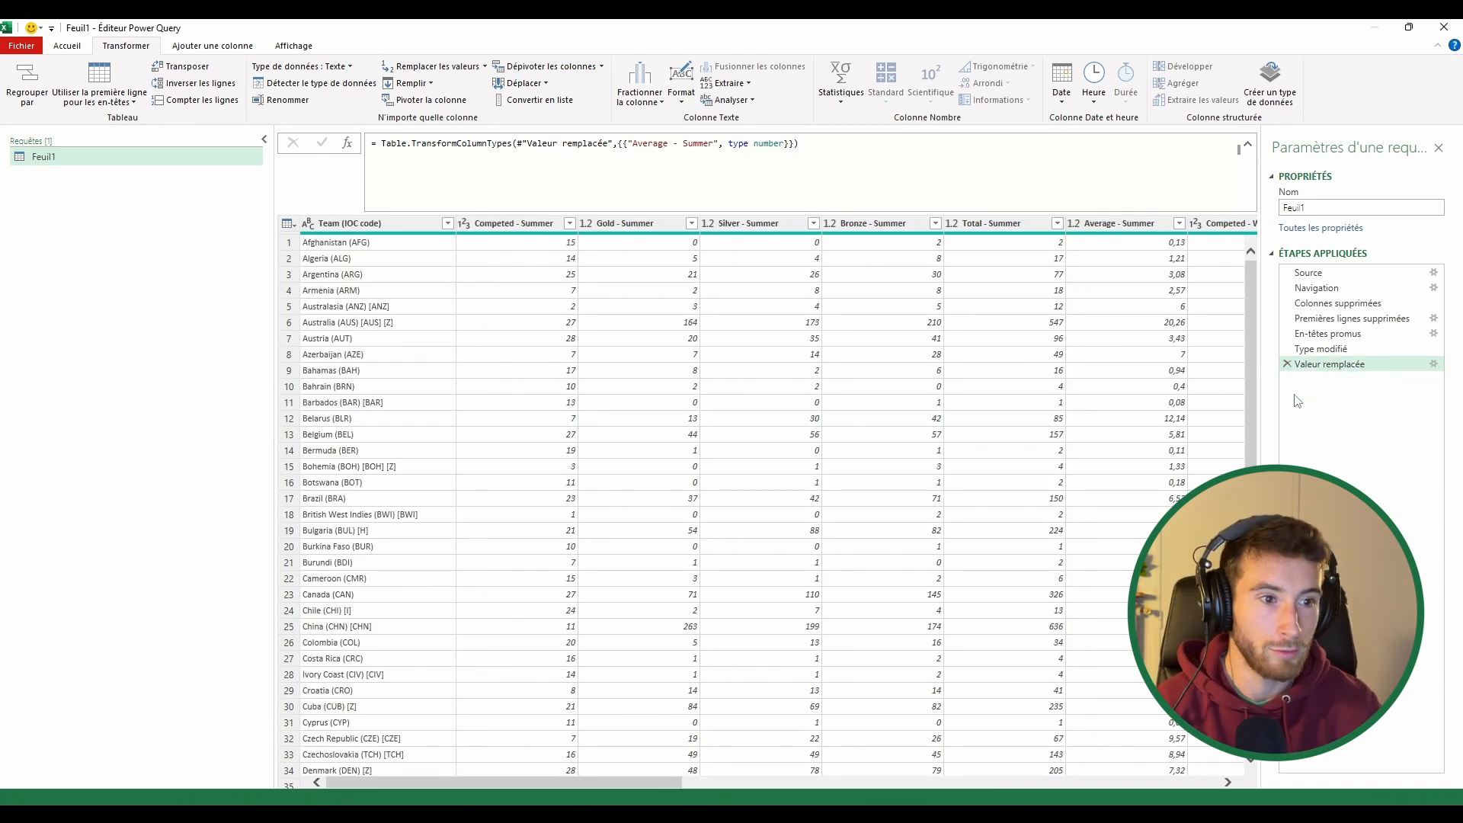
{"action": "left_click", "coordinate": [1288, 366]}
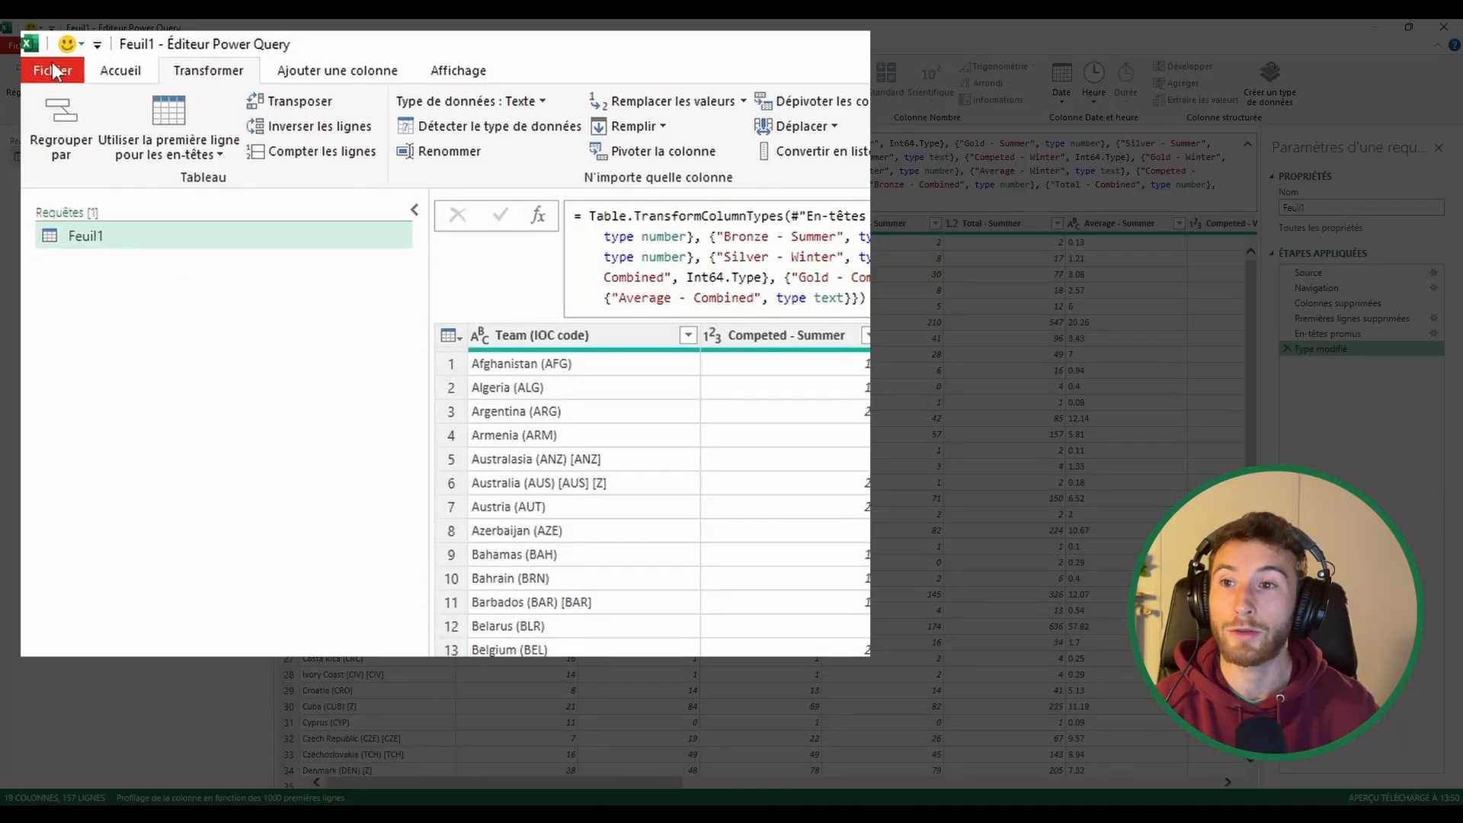
Set the active workbook's regional settings in the query options to an English (Anglais) locale
{"action": "left_click", "coordinate": [22, 45]}
{"action": "mouse_move", "coordinate": [174, 267]}
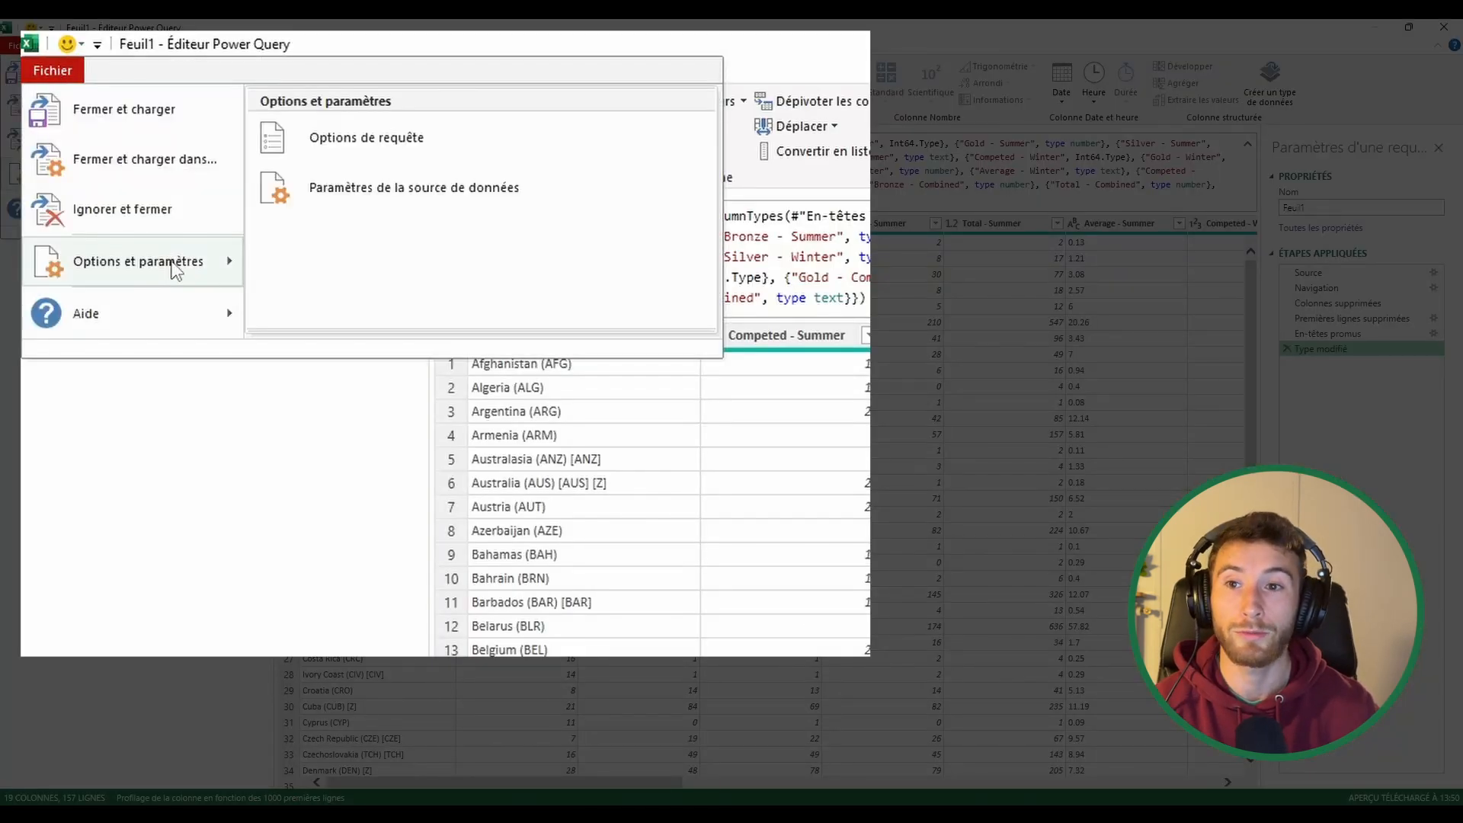
{"action": "left_click", "coordinate": [463, 141]}
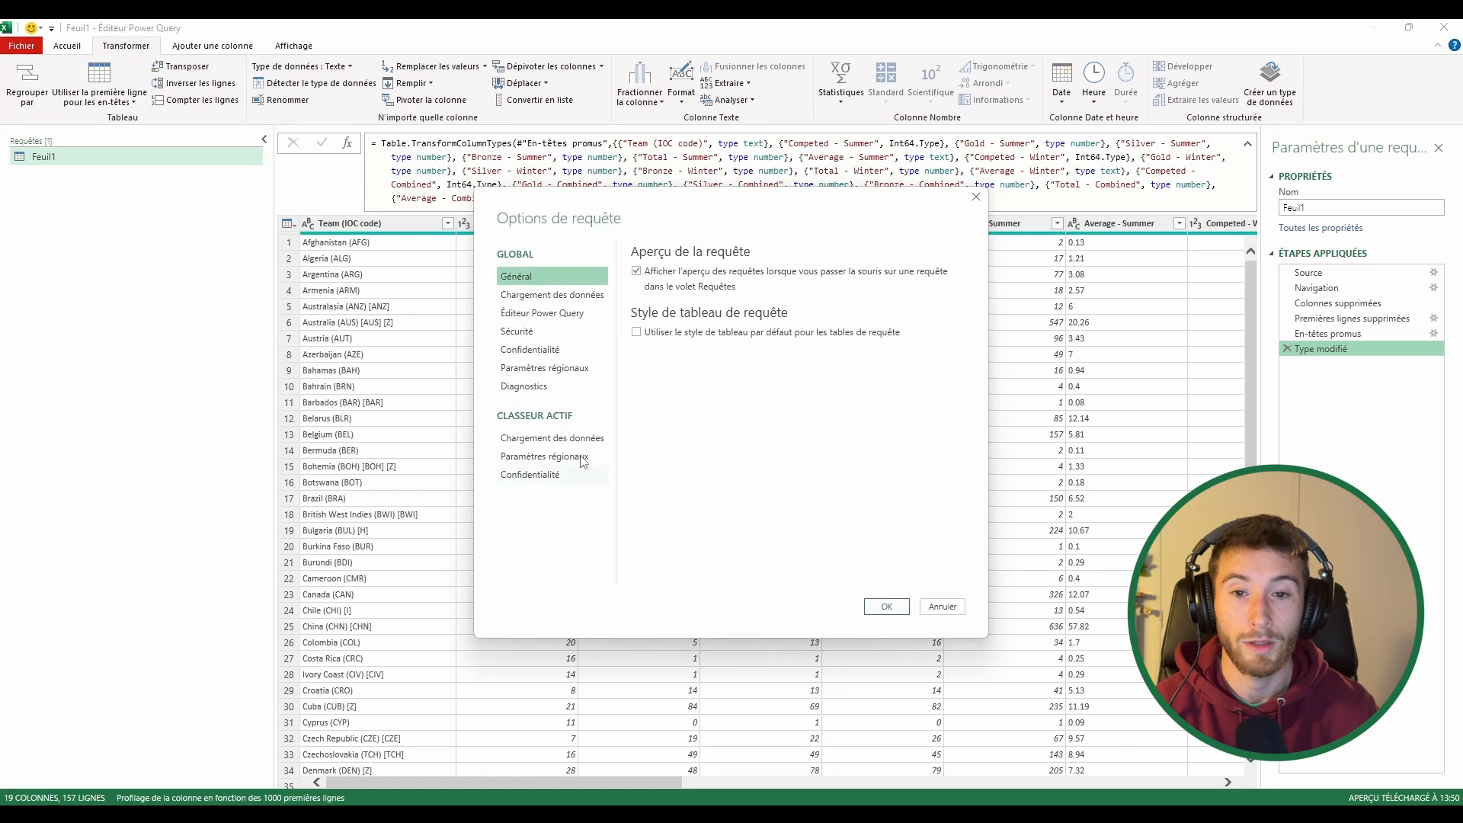
{"action": "left_click", "coordinate": [559, 456]}
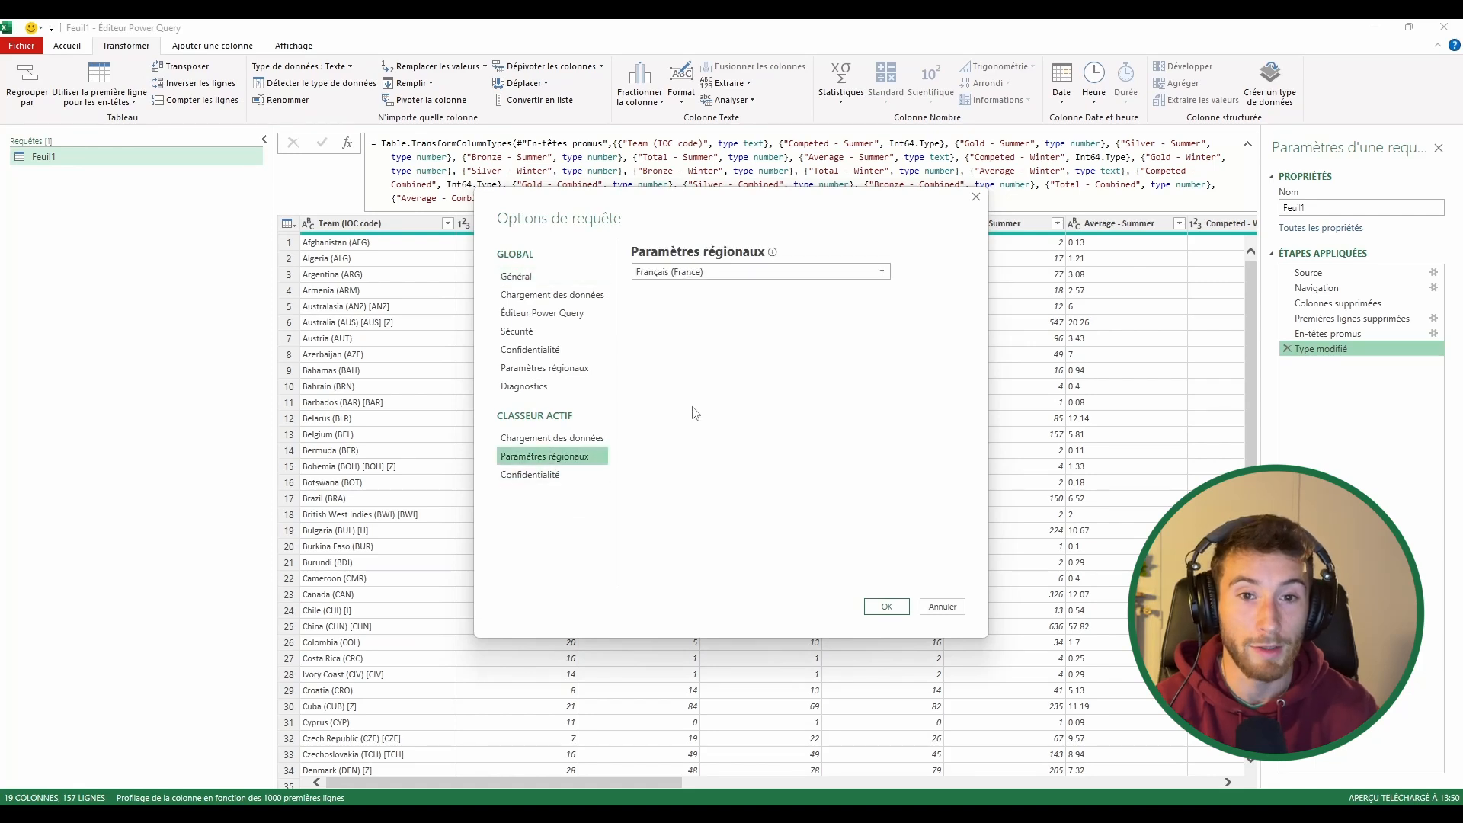
{"action": "left_click", "coordinate": [792, 272]}
{"action": "left_click_drag", "start_coordinate": [900, 414], "coordinate": [900, 355]}
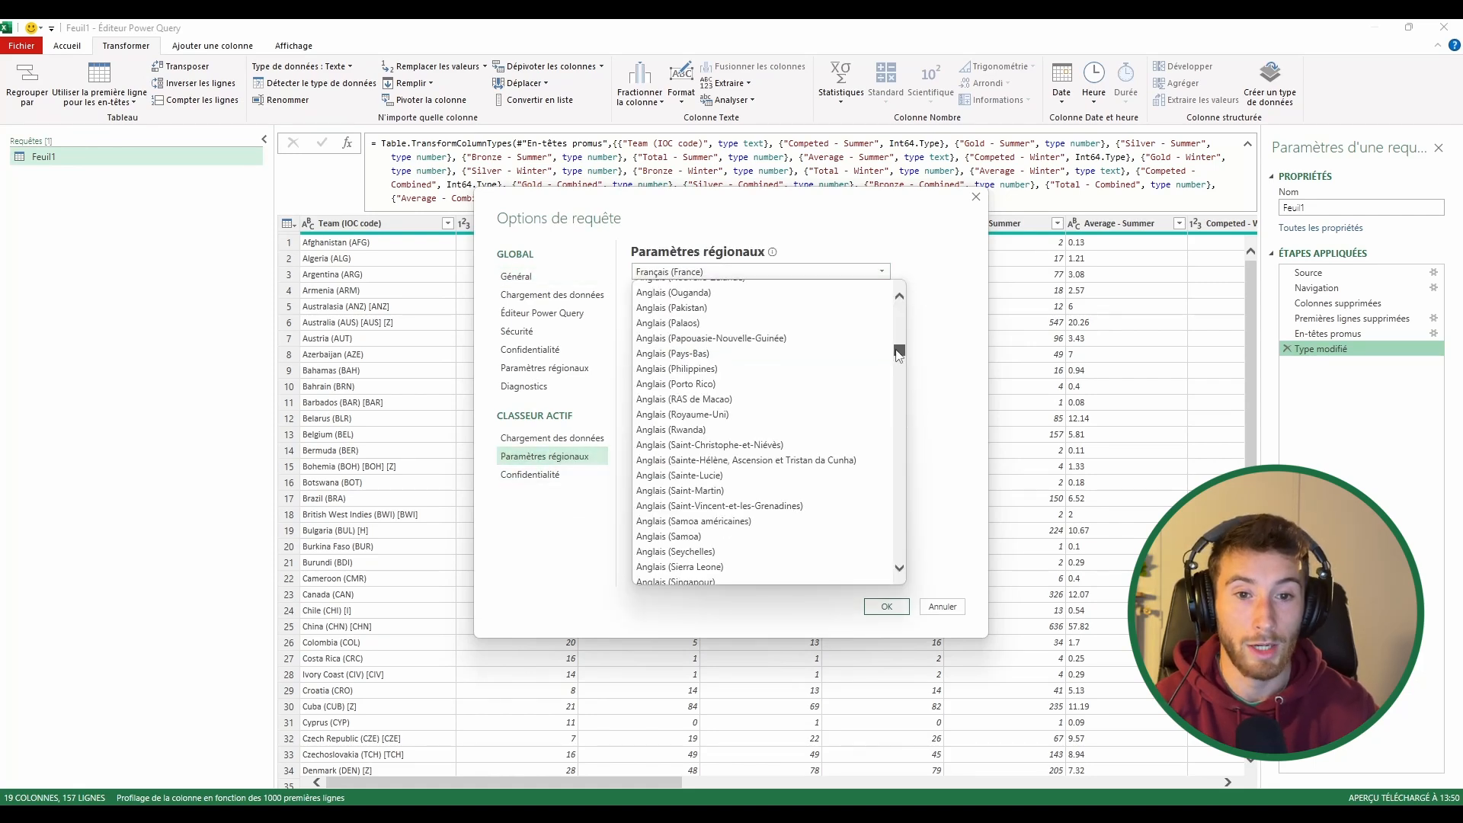
{"action": "left_click", "coordinate": [685, 576]}
{"action": "left_click", "coordinate": [887, 606]}
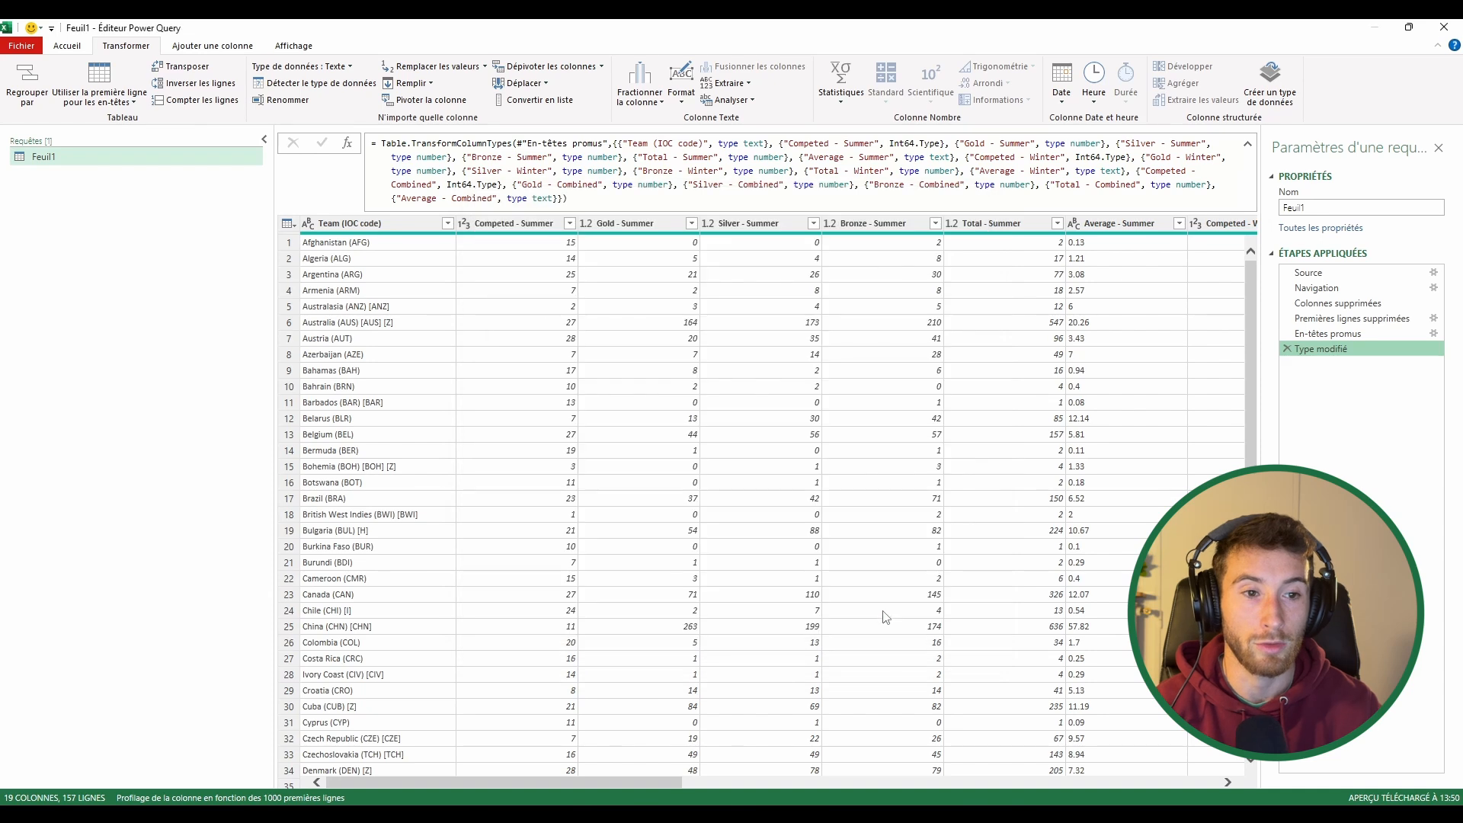
Change the Average - Summer column's type to Nombre décimal, replacing the current conversion instead of adding a new step
{"action": "right_click", "coordinate": [1097, 228]}
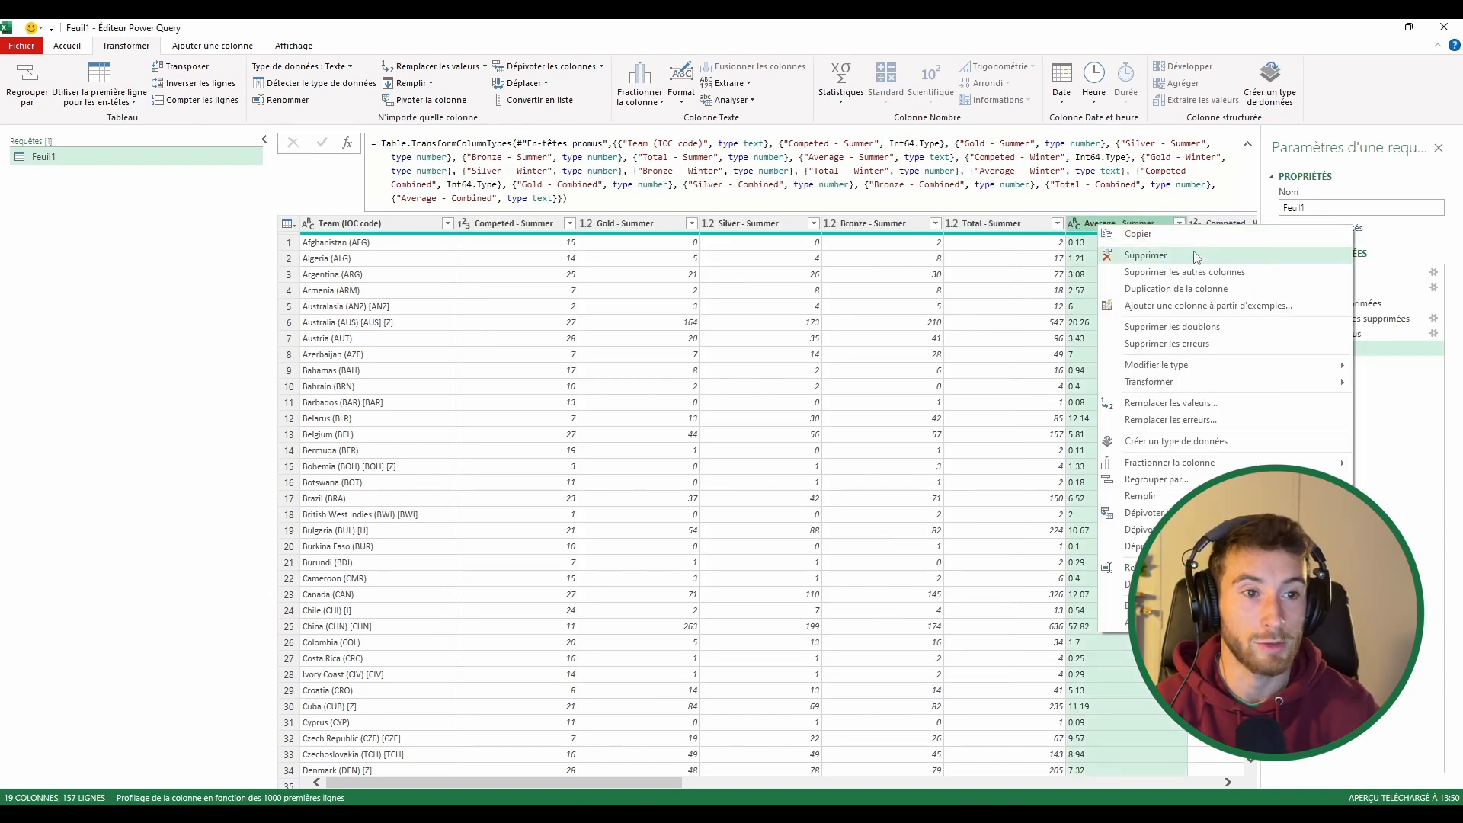
{"action": "mouse_move", "coordinate": [1196, 366]}
{"action": "left_click", "coordinate": [1009, 360]}
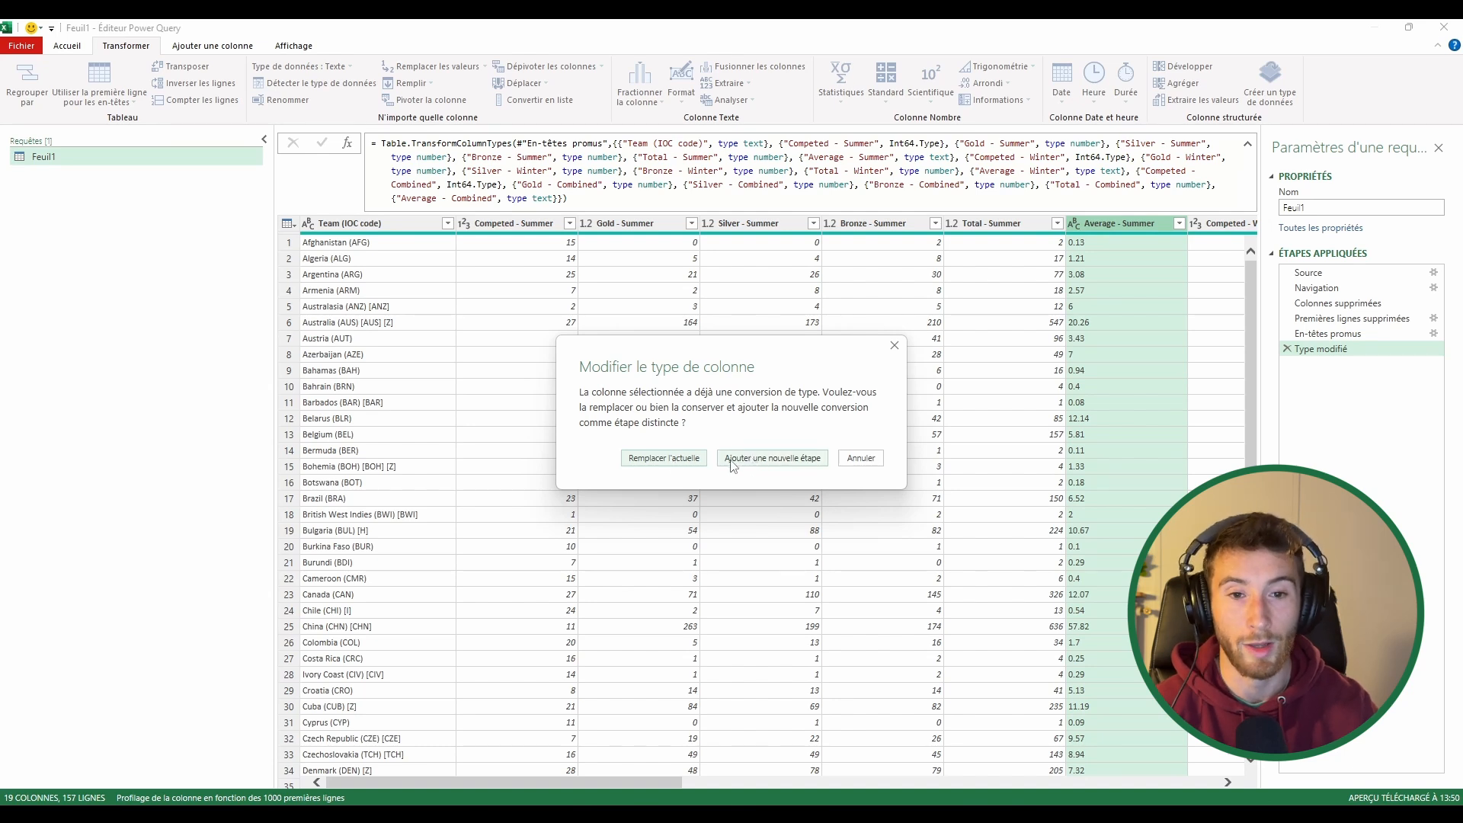
{"action": "left_click", "coordinate": [664, 458]}
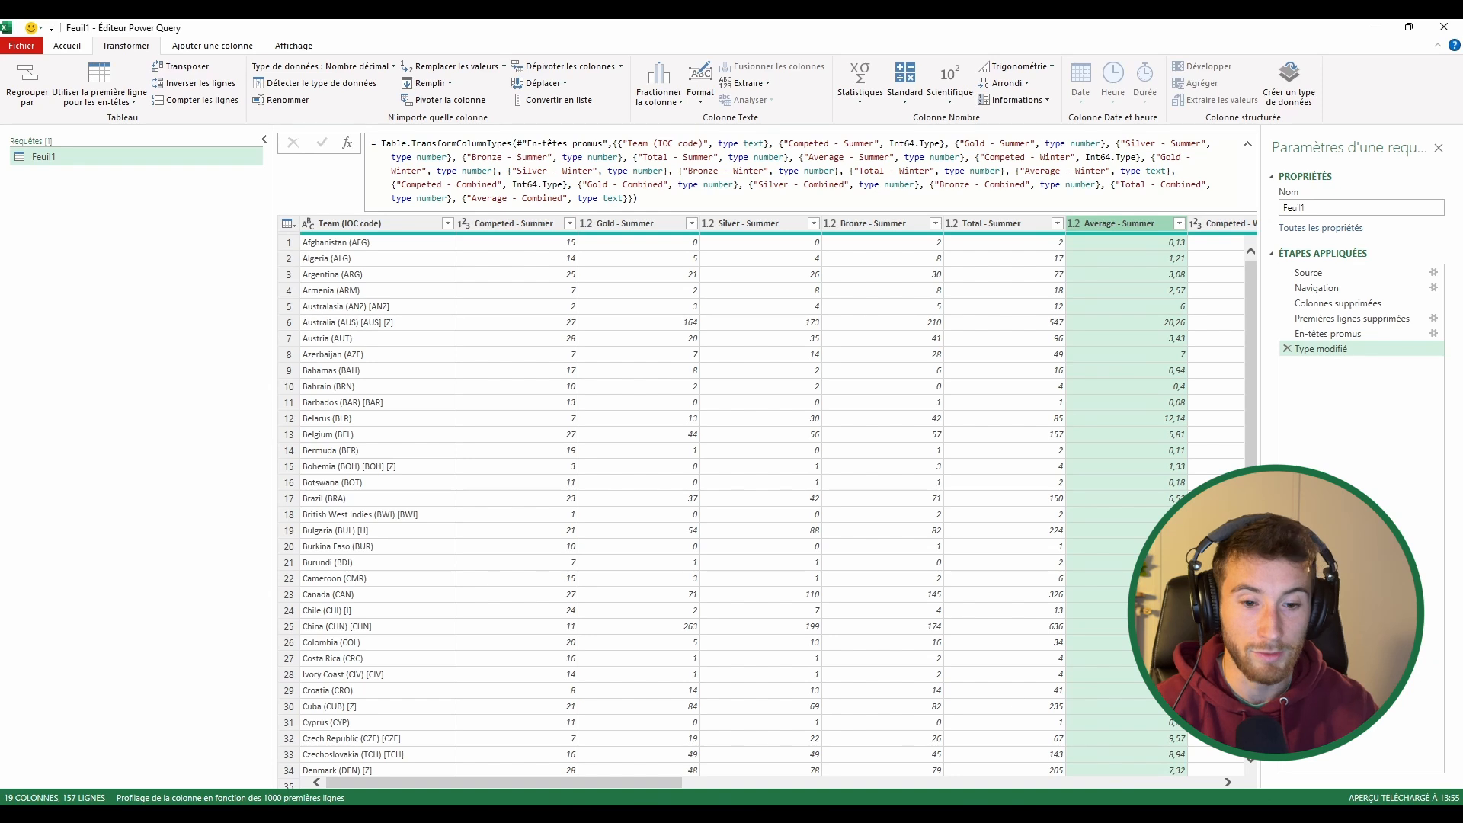
Change the Average - Winter column's type to Nombre décimal, replacing the current conversion
{"action": "left_click_drag", "start_coordinate": [583, 783], "coordinate": [955, 785]}
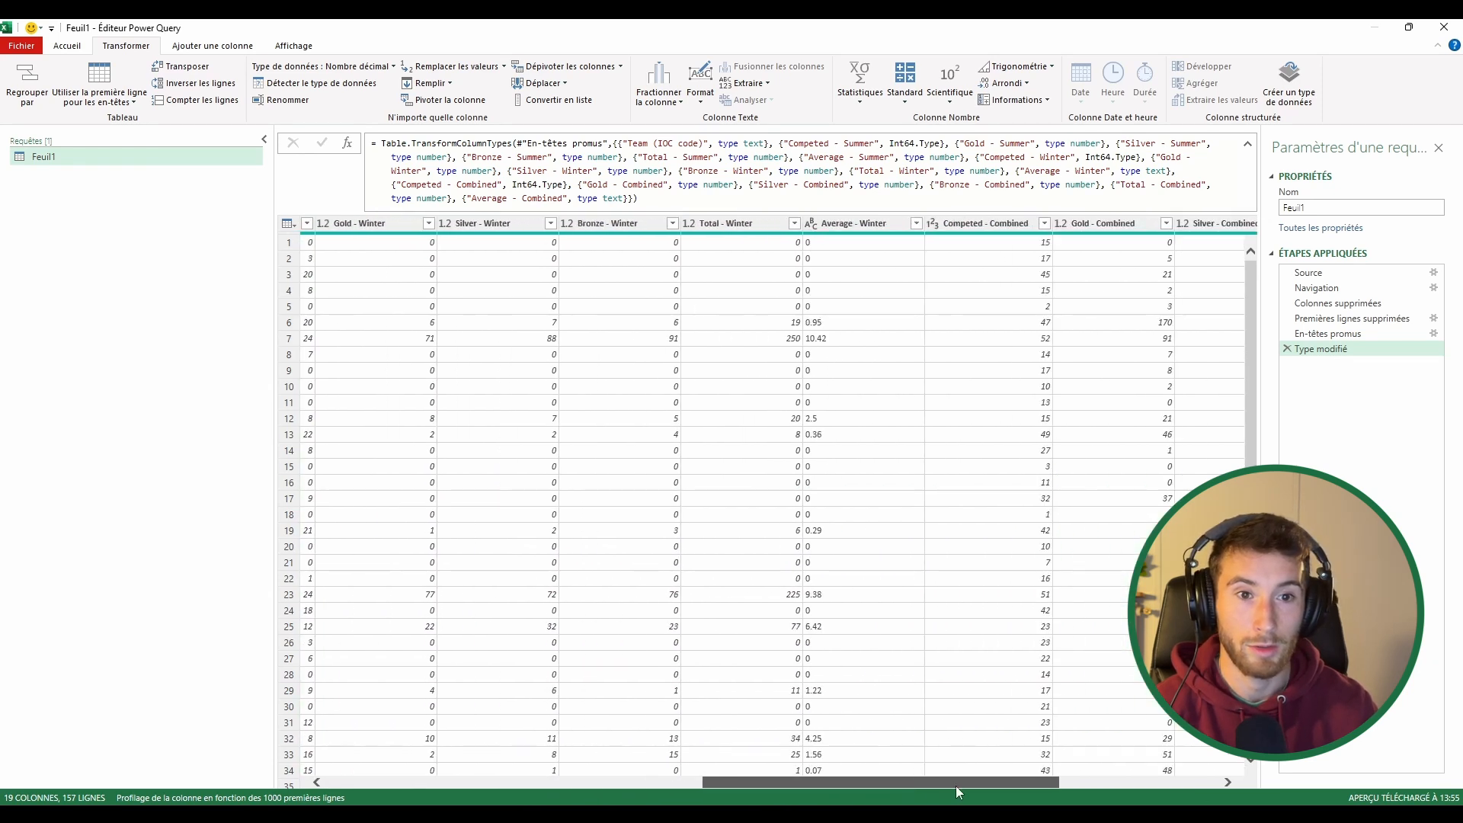
{"action": "right_click", "coordinate": [878, 227]}
{"action": "mouse_move", "coordinate": [962, 370]}
{"action": "left_click", "coordinate": [1194, 371]}
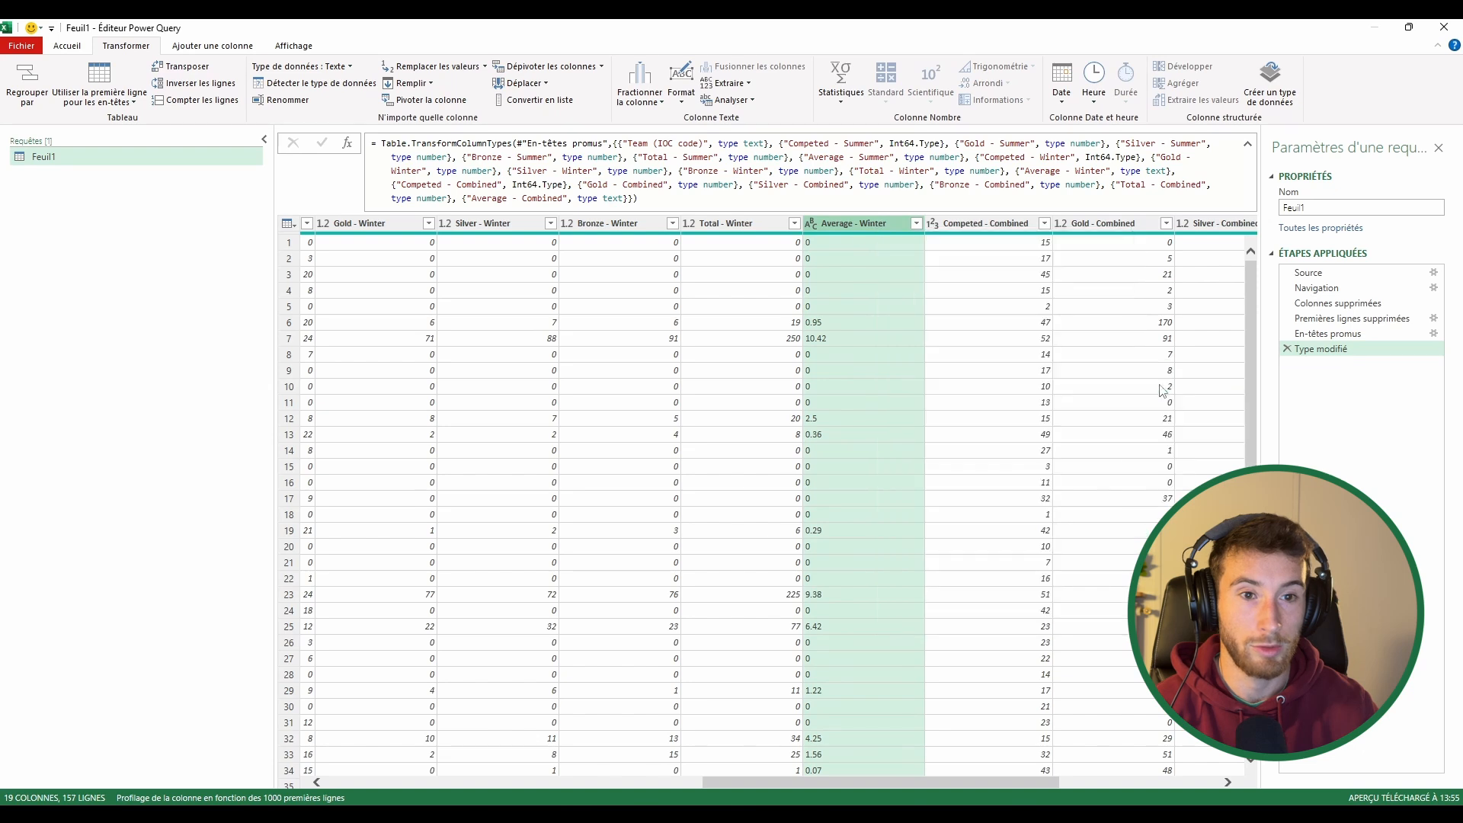
{"action": "left_click", "coordinate": [675, 461]}
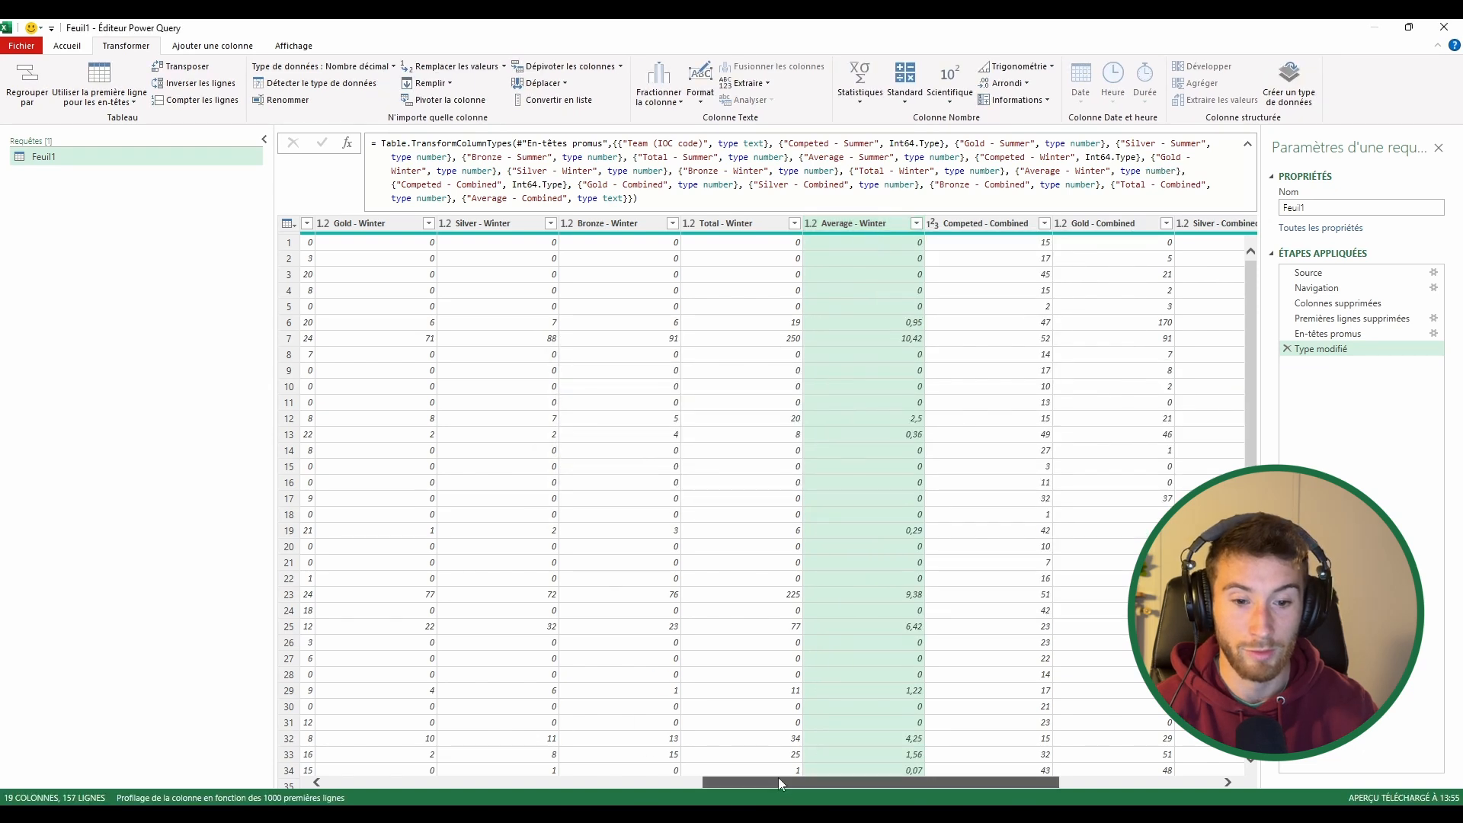
Change the Average - Combined column's type to Nombre décimal, replacing the current conversion
{"action": "left_click_drag", "start_coordinate": [779, 777], "coordinate": [977, 778]}
{"action": "right_click", "coordinate": [1183, 223]}
{"action": "left_click", "coordinate": [1058, 367]}
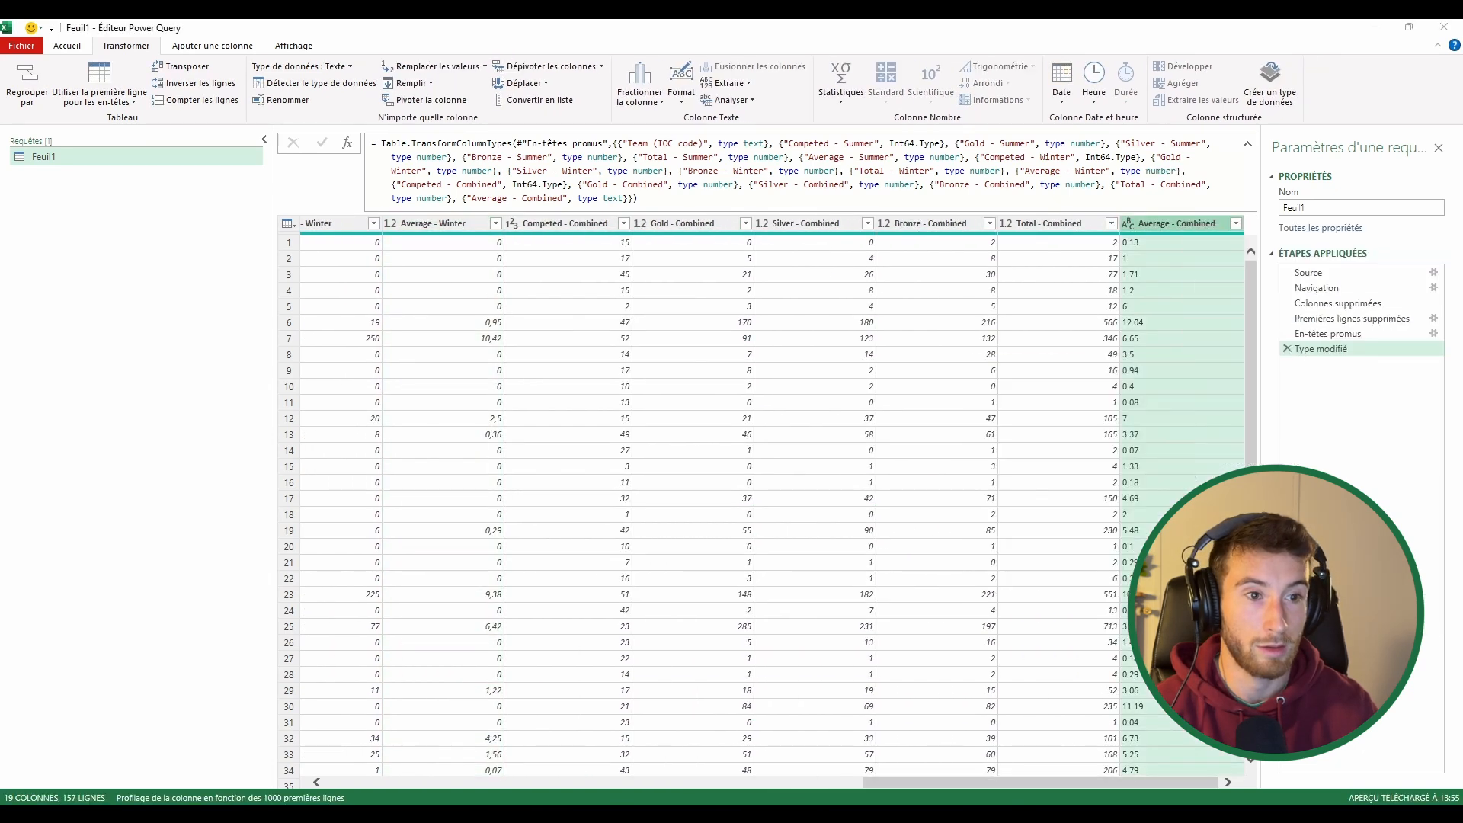
{"action": "left_click", "coordinate": [662, 455]}
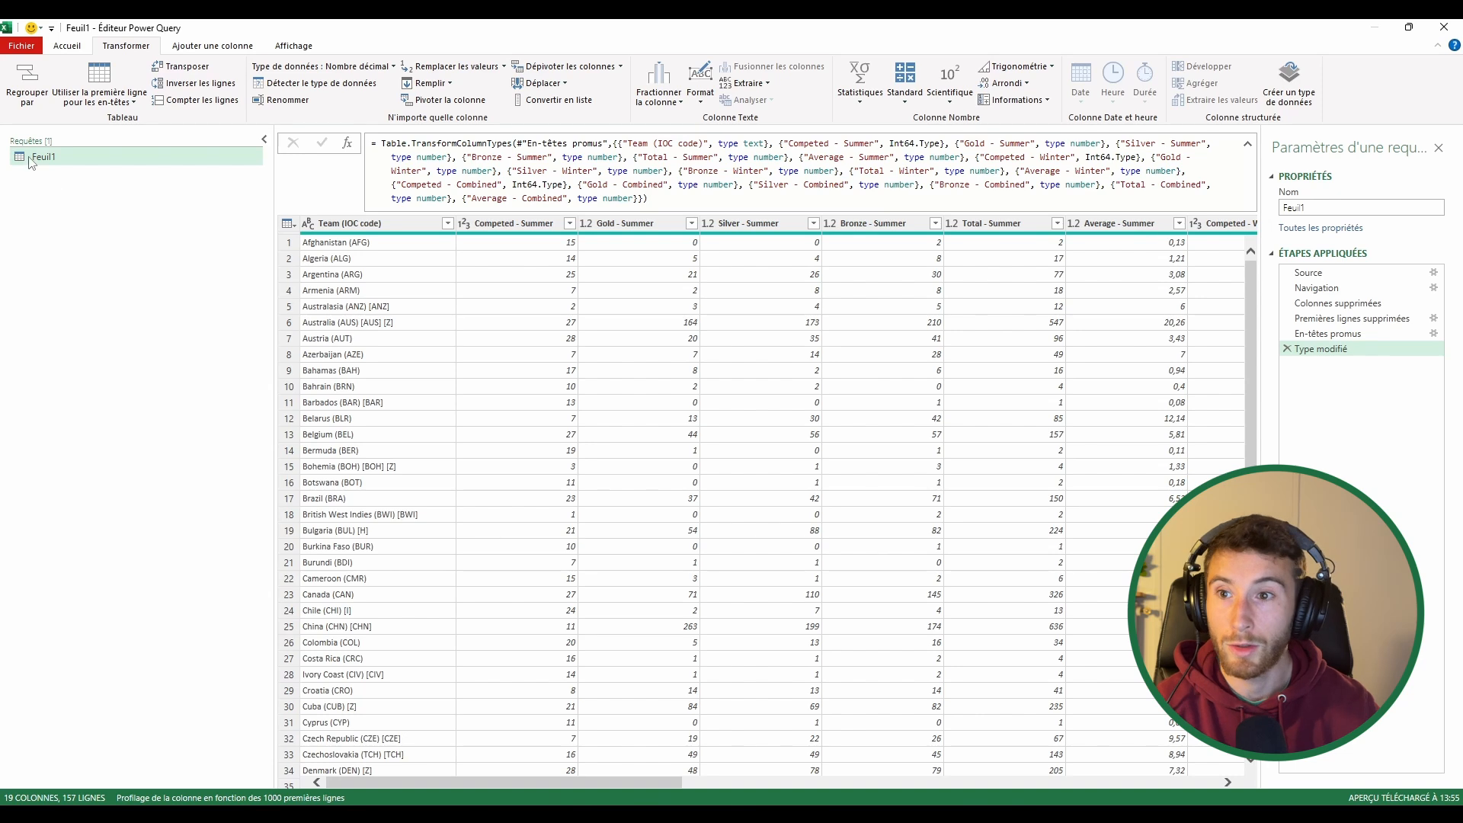
Rename the query Feuil1 as MedaillesParPays
{"action": "right_click", "coordinate": [60, 162]}
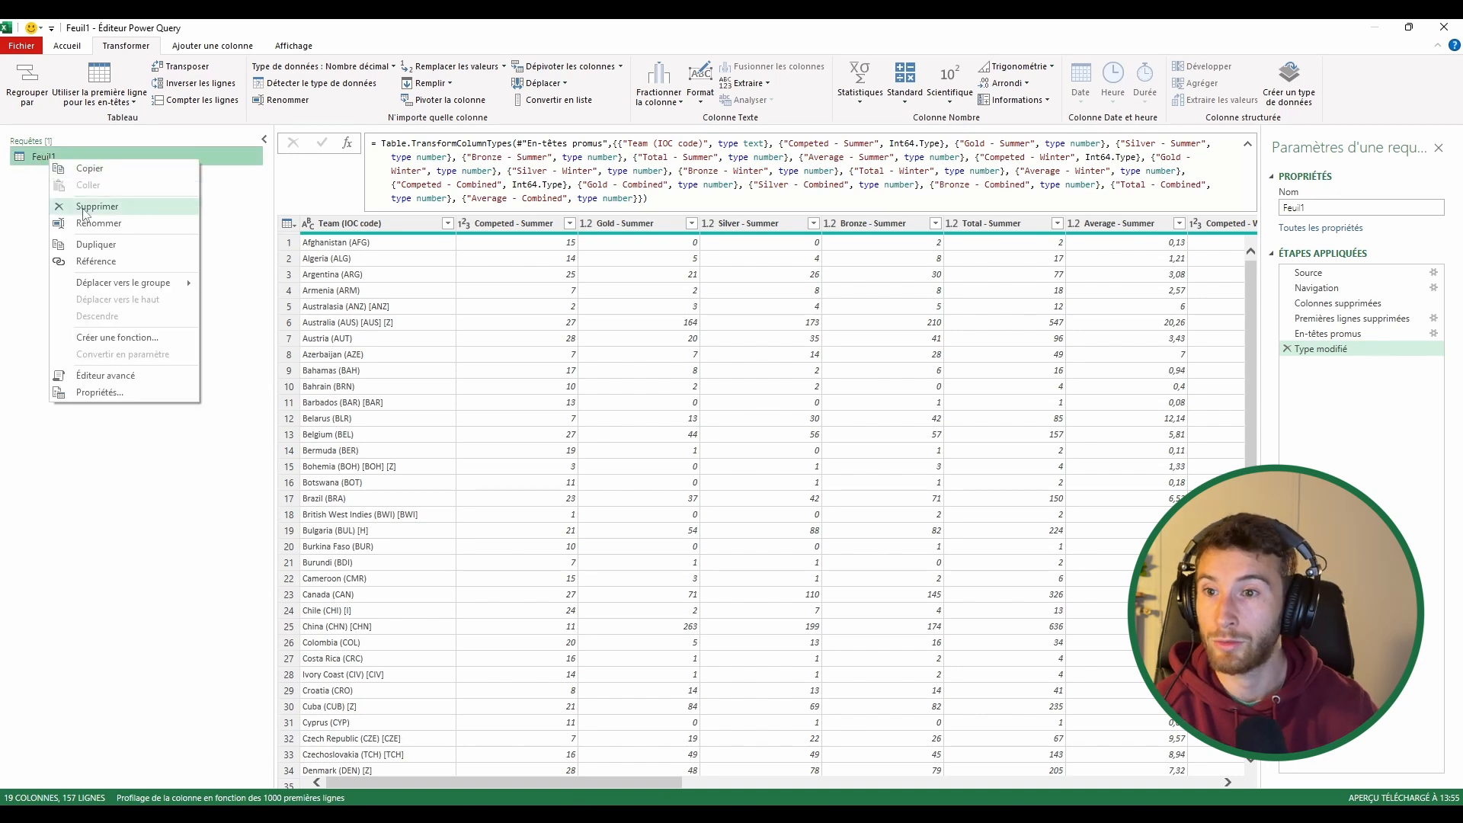
{"action": "left_click", "coordinate": [88, 221]}
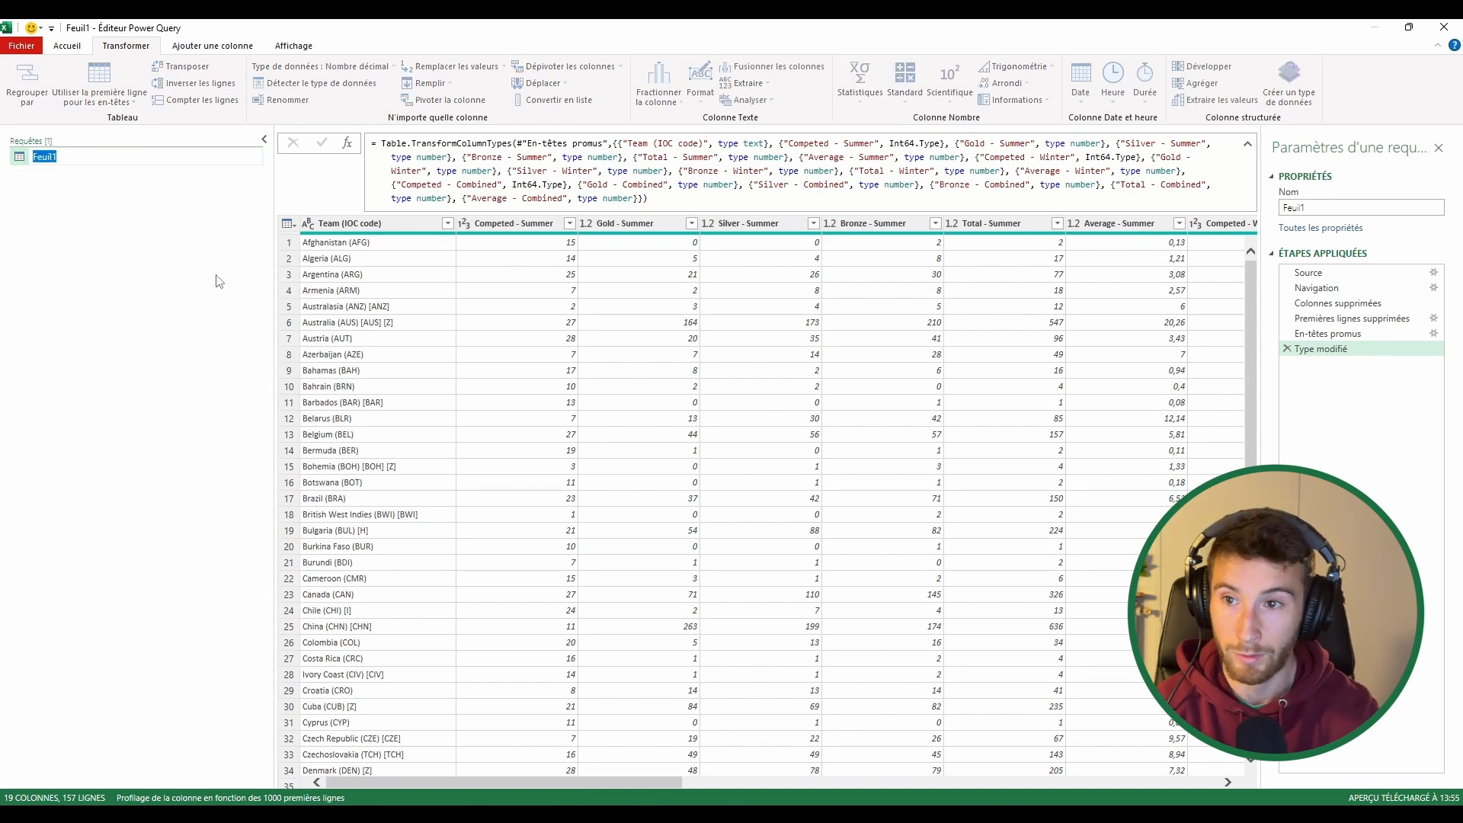
{"action": "type", "text": "MedaillesP"}
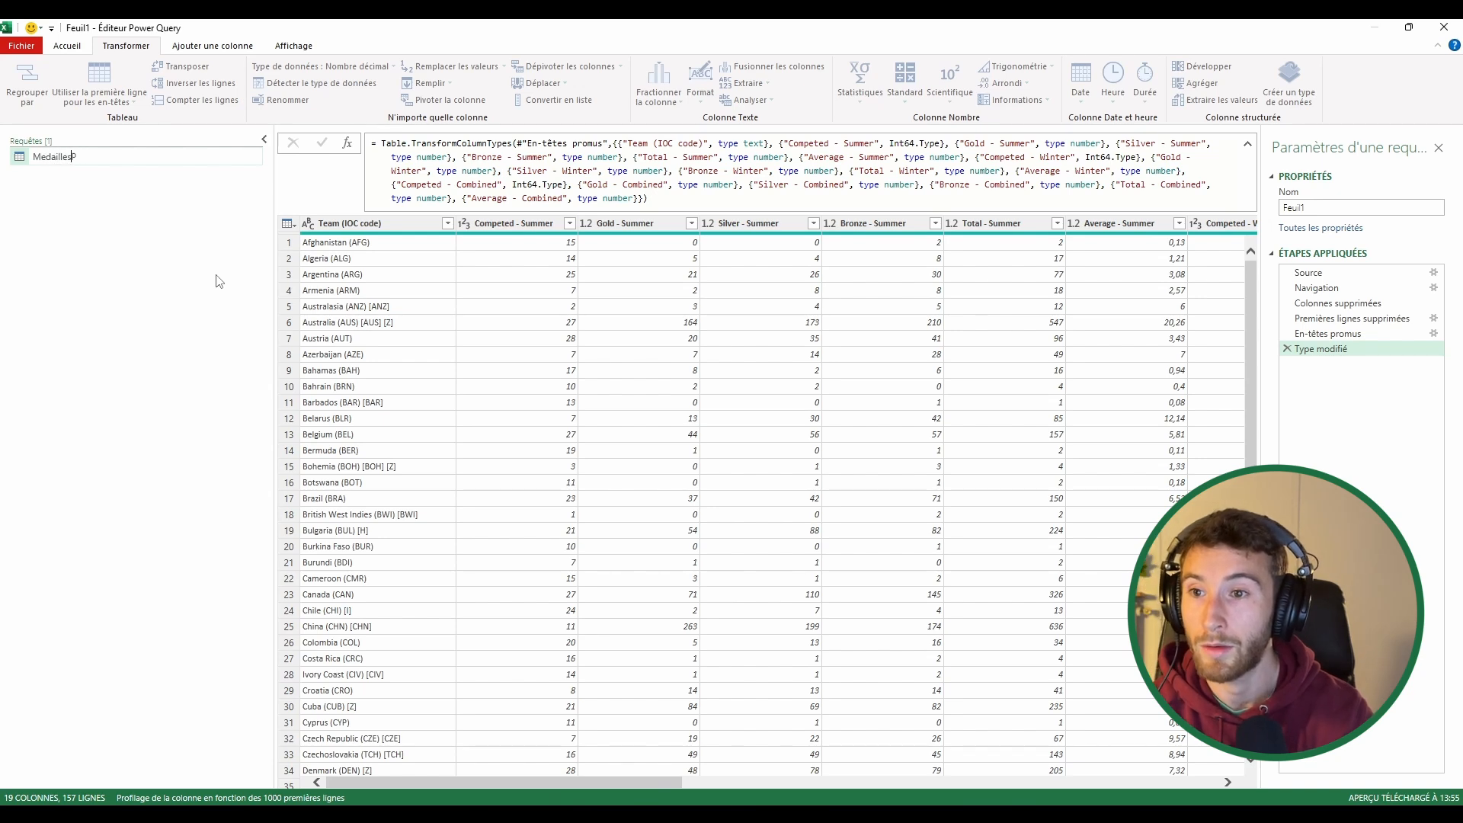
{"action": "type", "text": "arPays"}
{"action": "key", "text": "Return"}
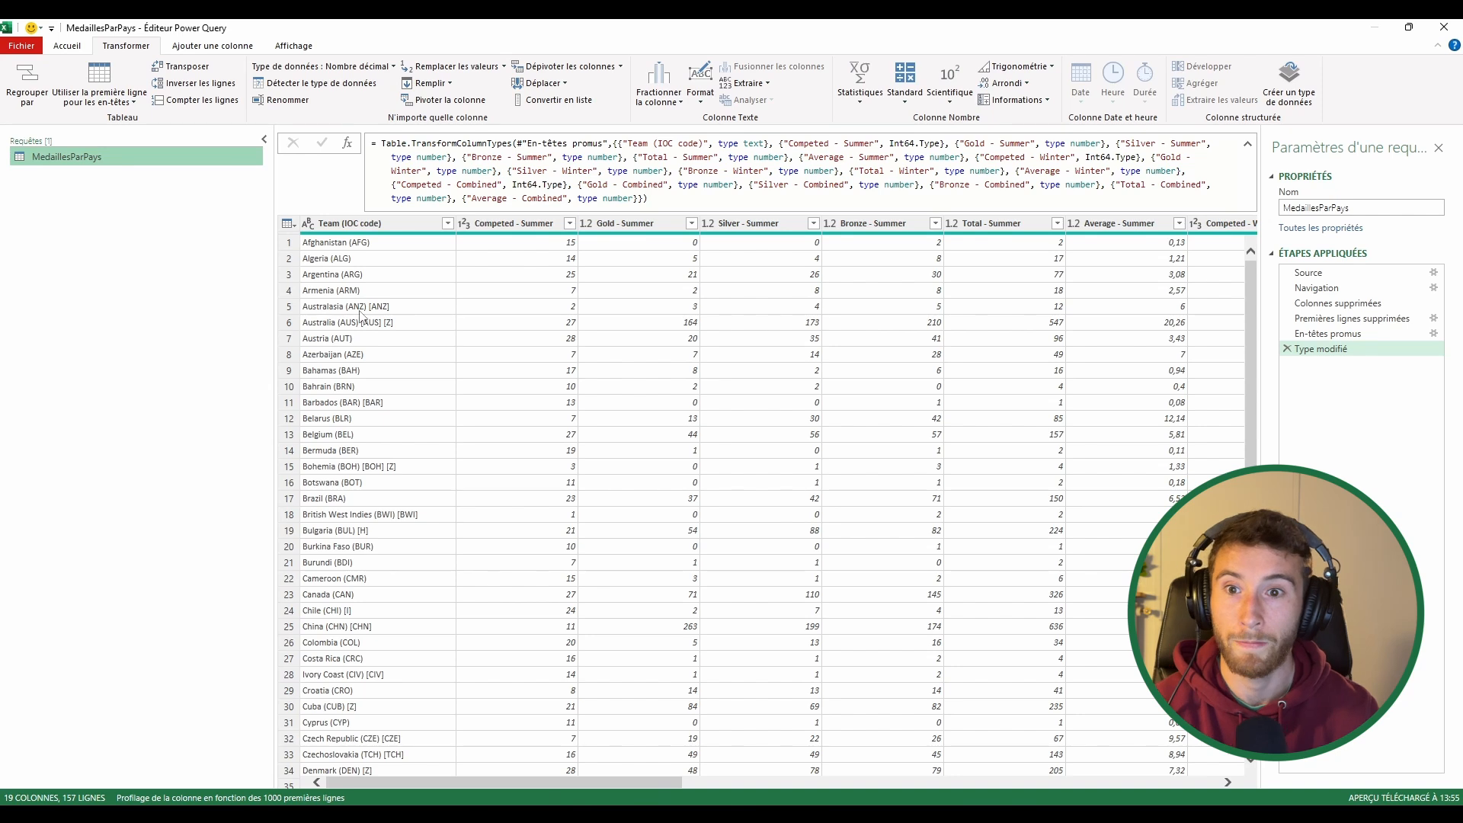
Split the Team (IOC code) column by the custom delimiter "(", at the leftmost occurrence only
{"action": "left_click", "coordinate": [385, 223]}
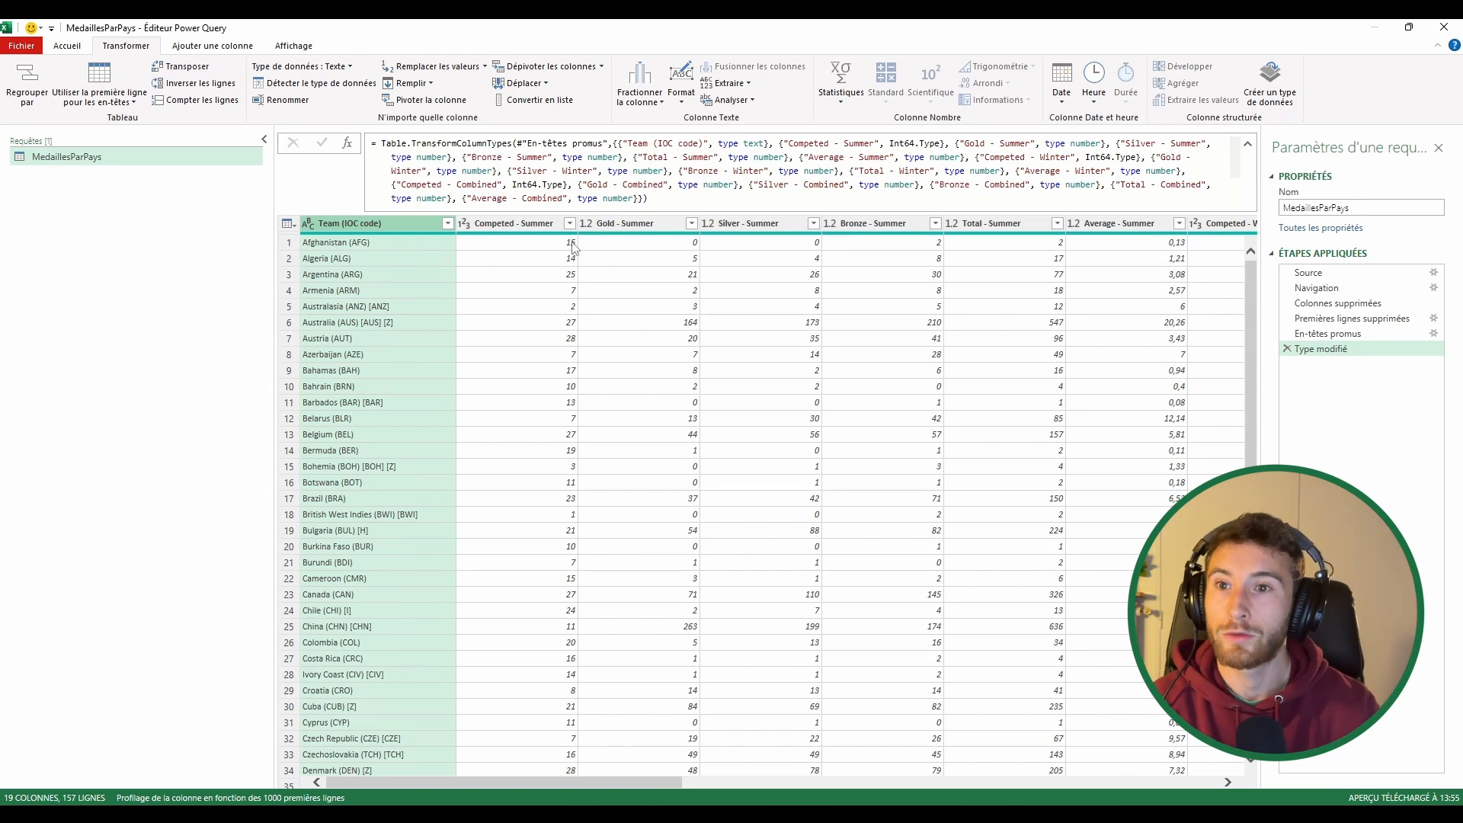
{"action": "left_click", "coordinate": [647, 106]}
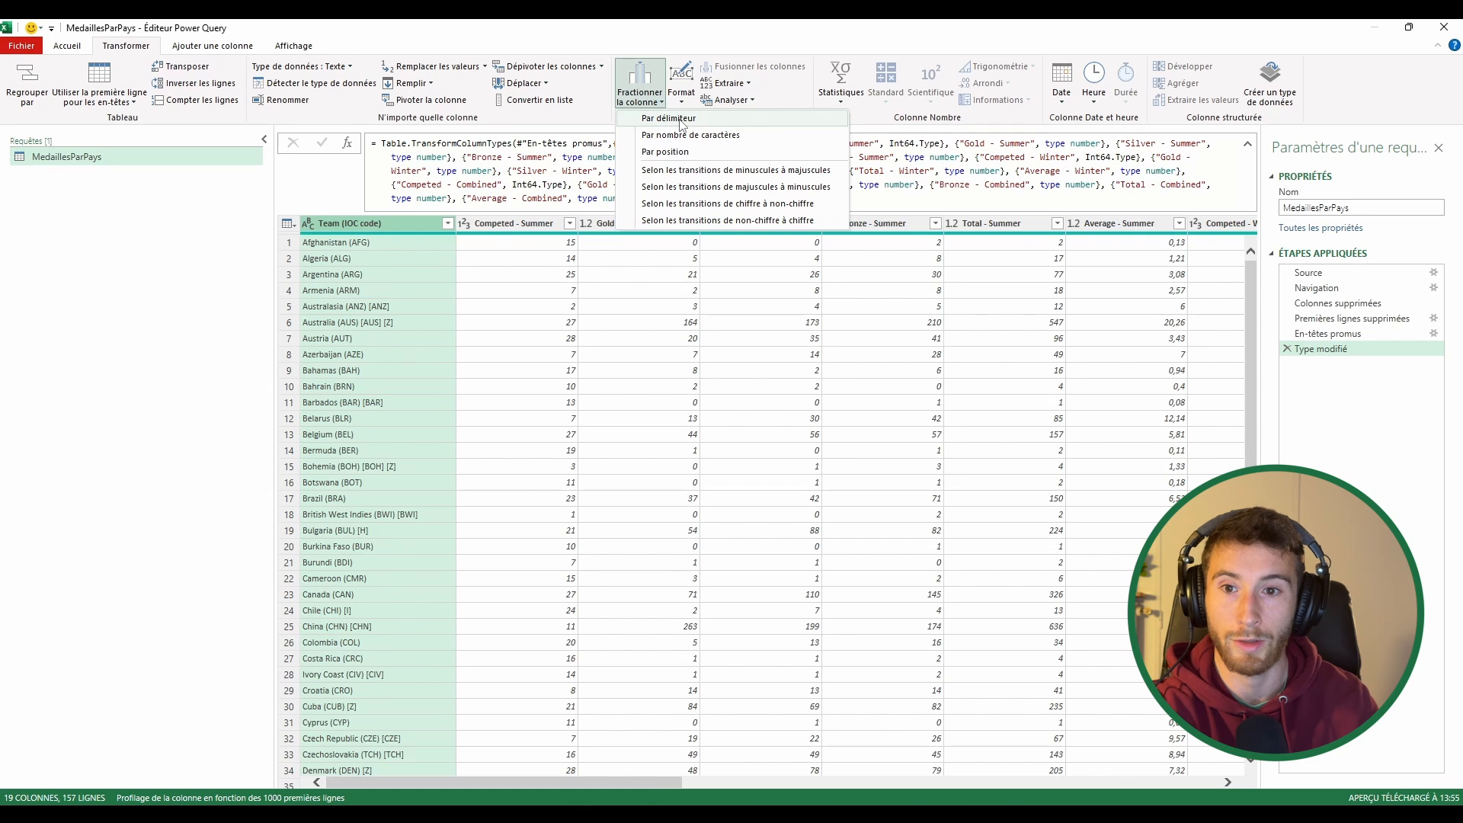
{"action": "left_click", "coordinate": [680, 124]}
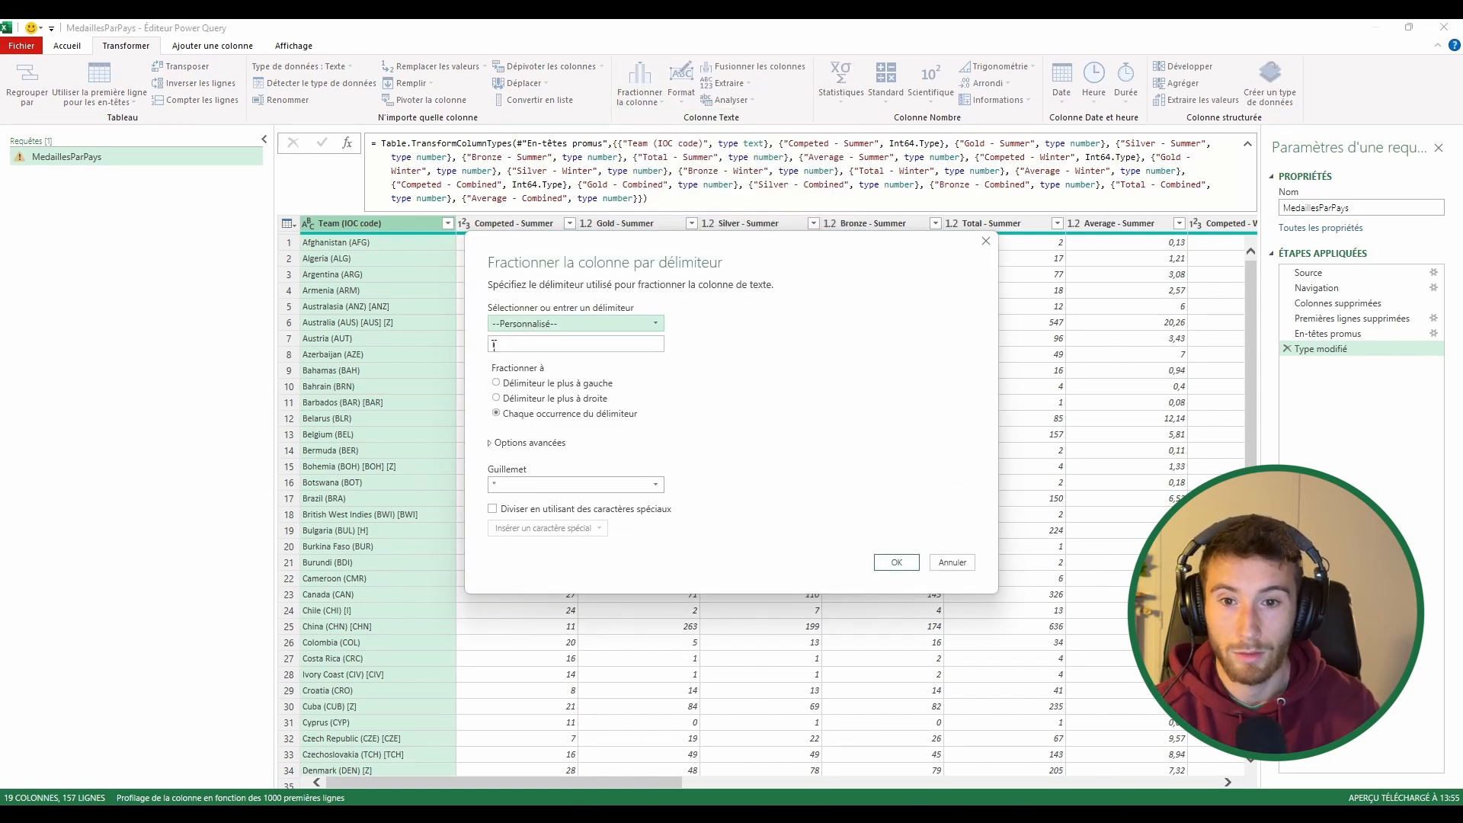
{"action": "left_click_drag", "start_coordinate": [495, 345], "coordinate": [486, 348]}
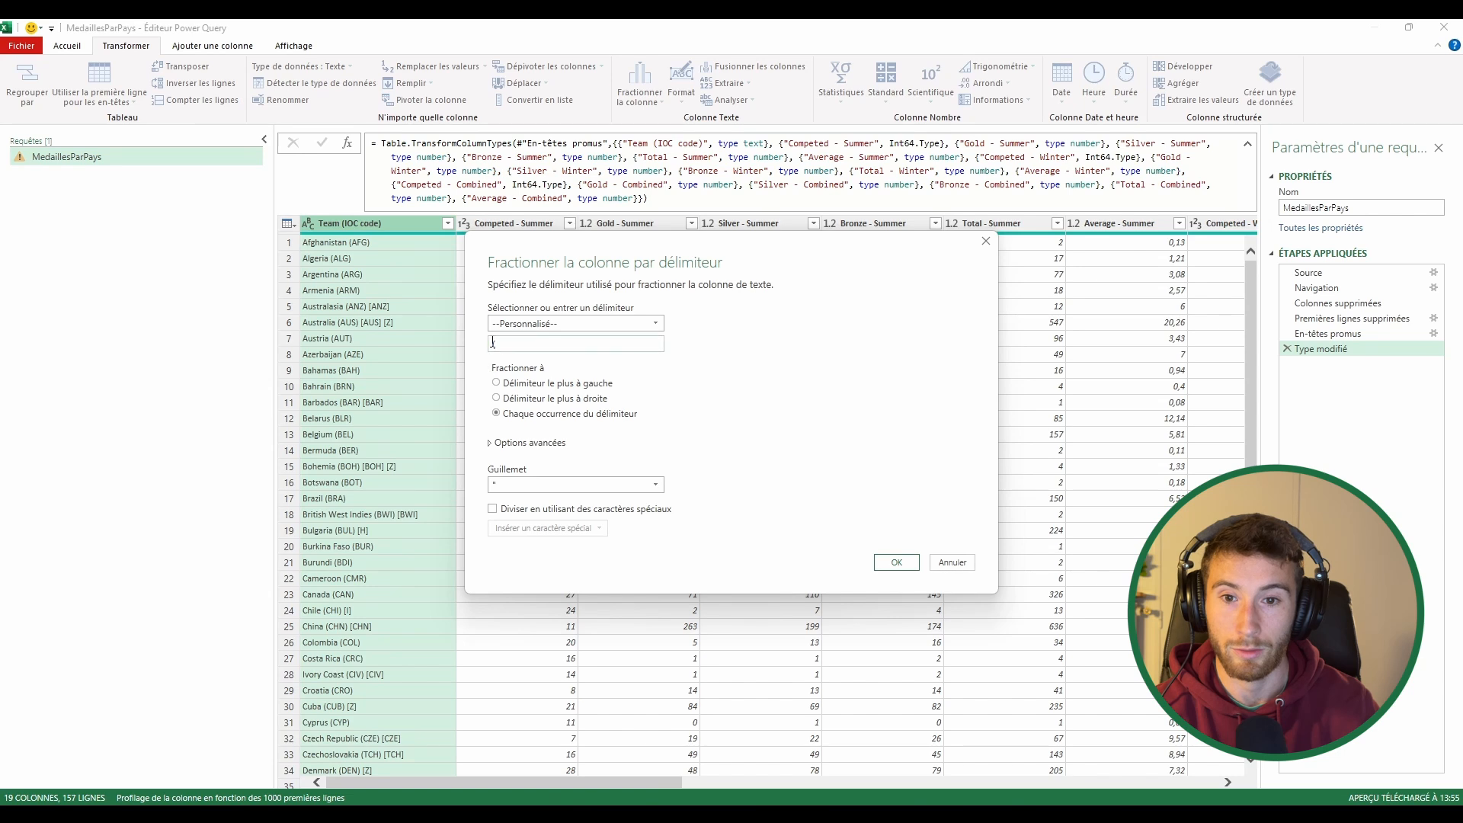
{"action": "left_click", "coordinate": [496, 383]}
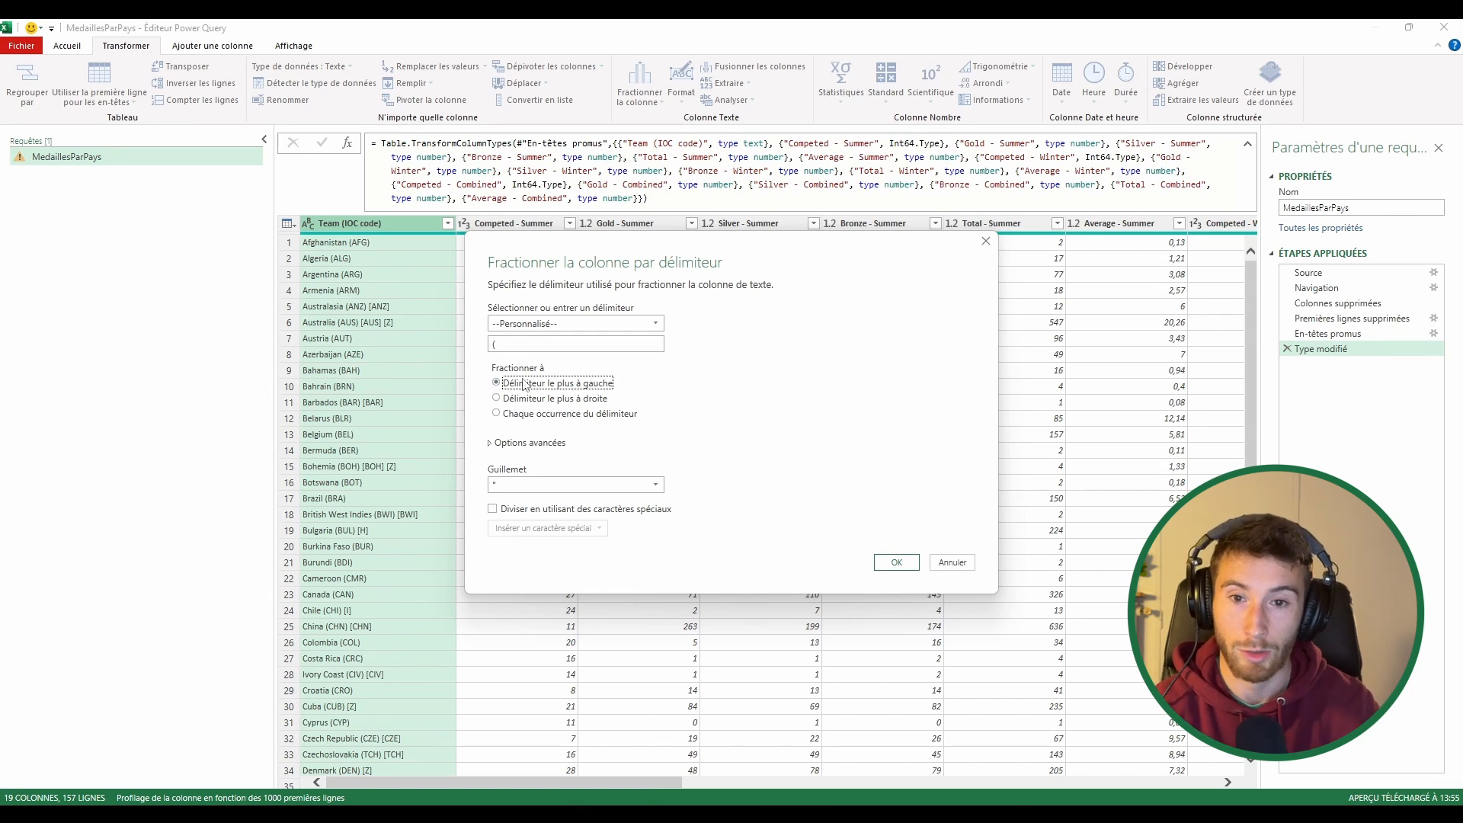
{"action": "left_click", "coordinate": [897, 564]}
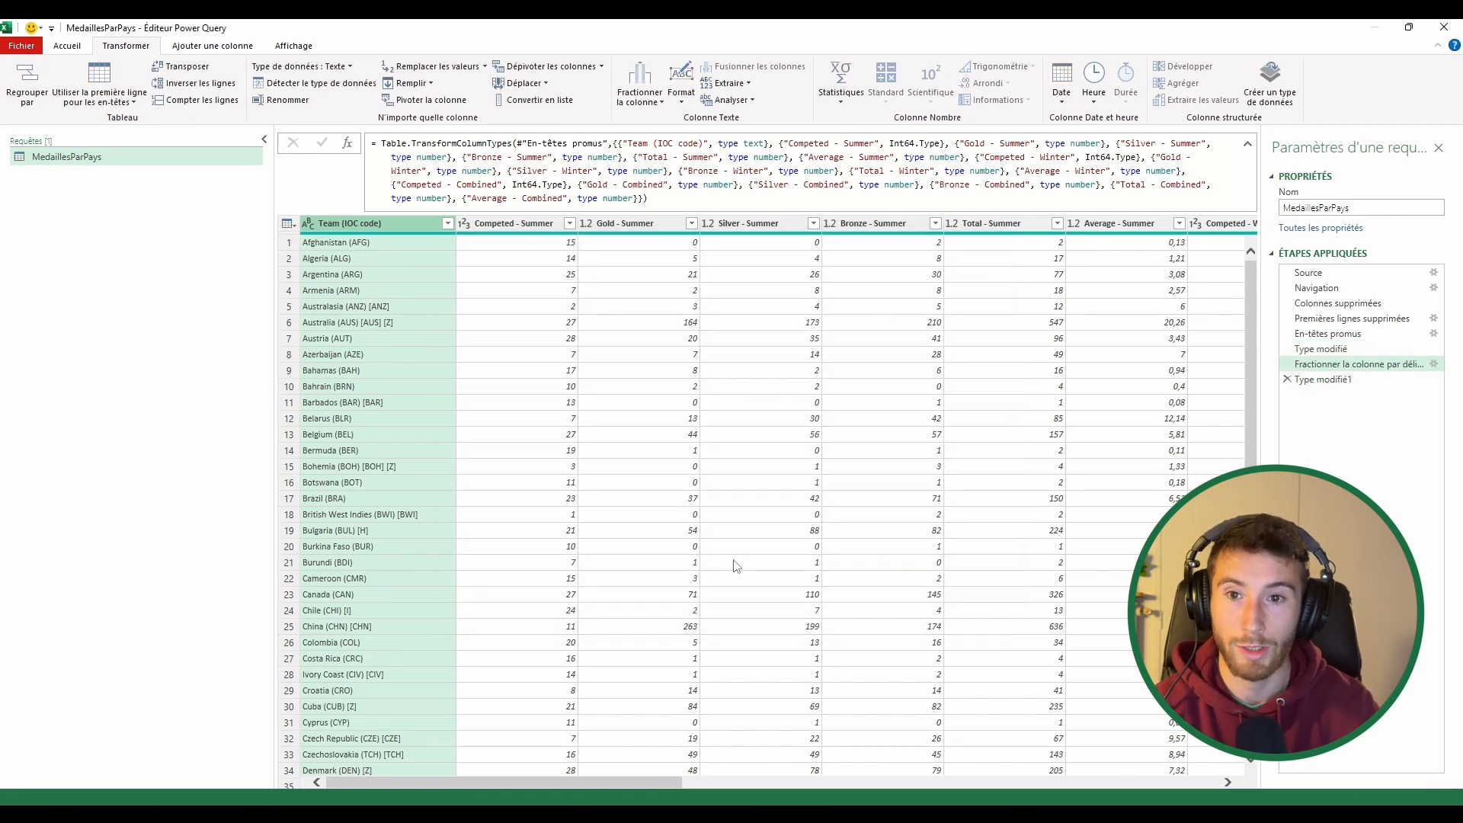
Select the column-split step and examine the splitter function, delimiter and new column names in its formula
{"action": "left_click", "coordinate": [1354, 365]}
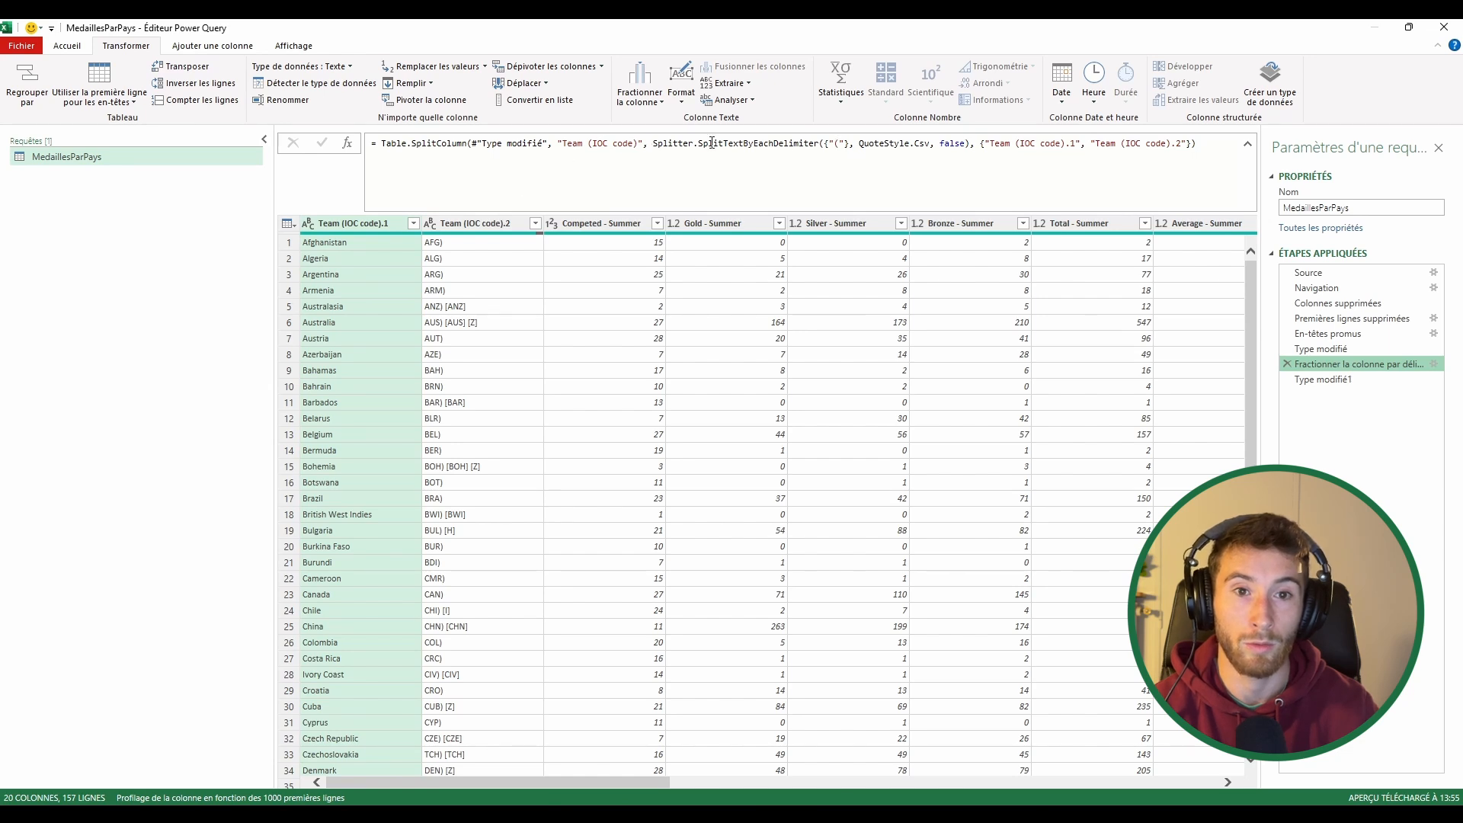
{"action": "left_click_drag", "start_coordinate": [699, 142], "coordinate": [820, 142]}
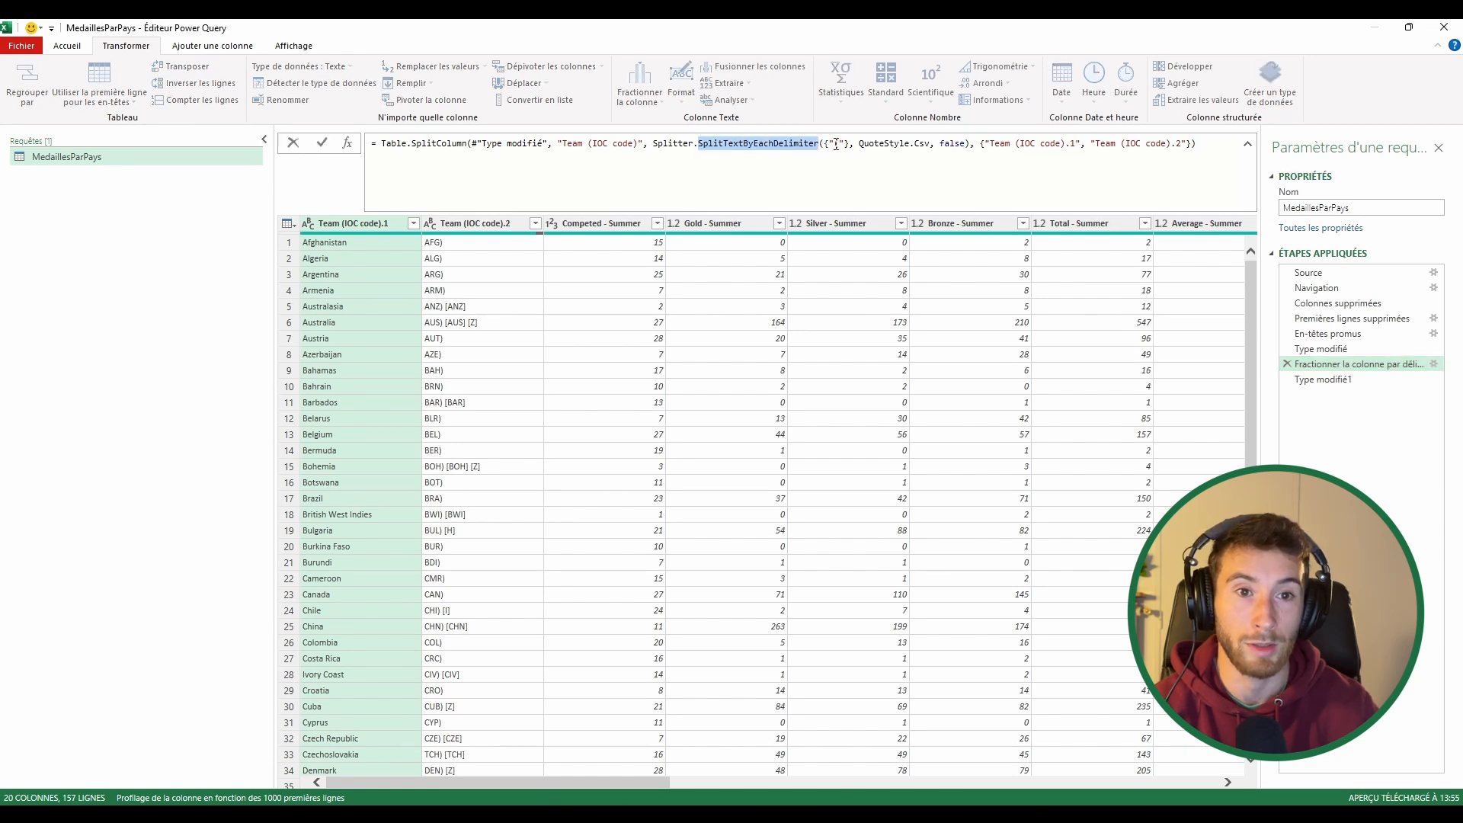
{"action": "left_click", "coordinate": [833, 143]}
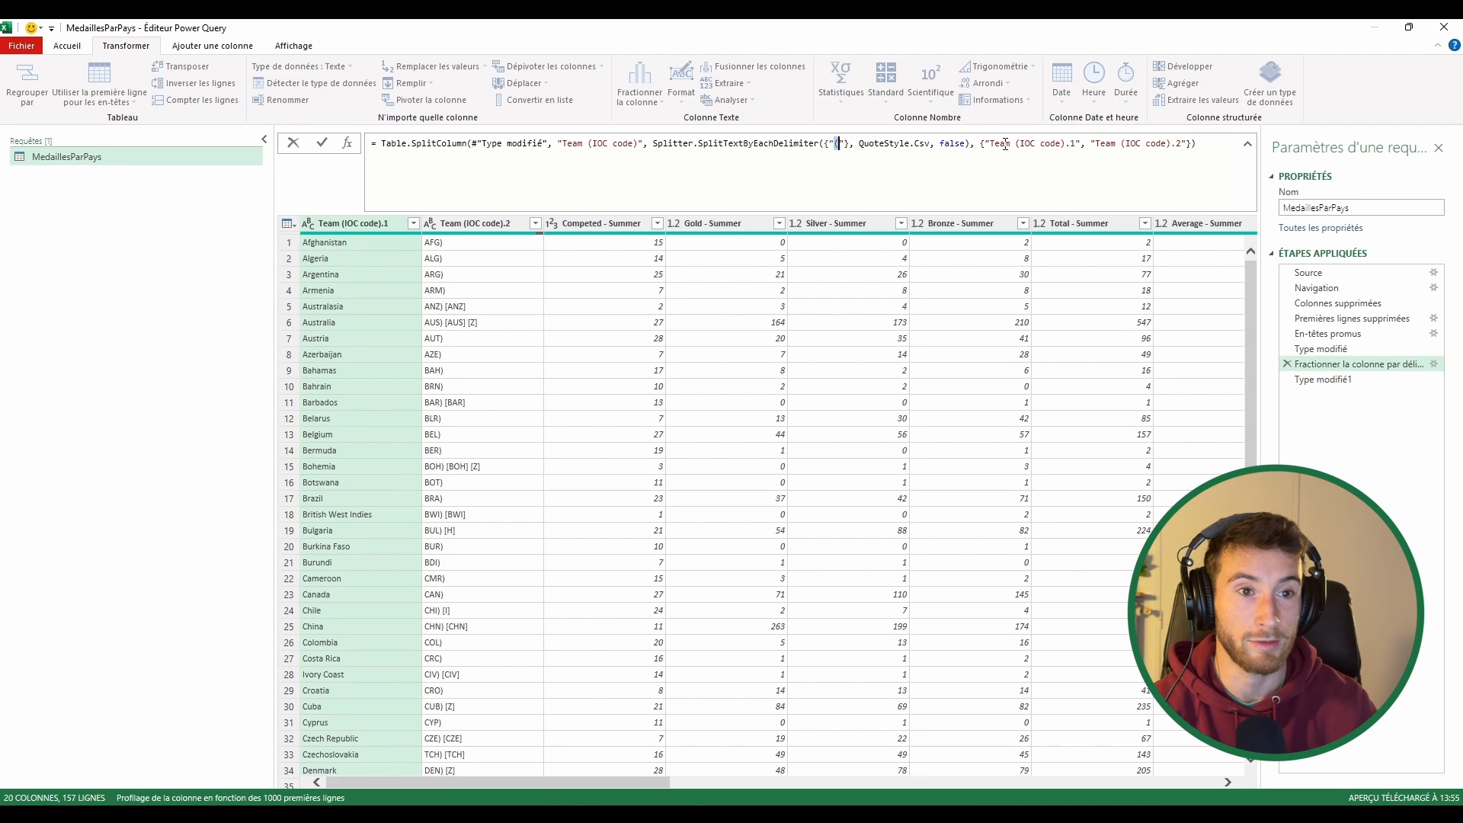
{"action": "left_click_drag", "start_coordinate": [989, 144], "coordinate": [1185, 143]}
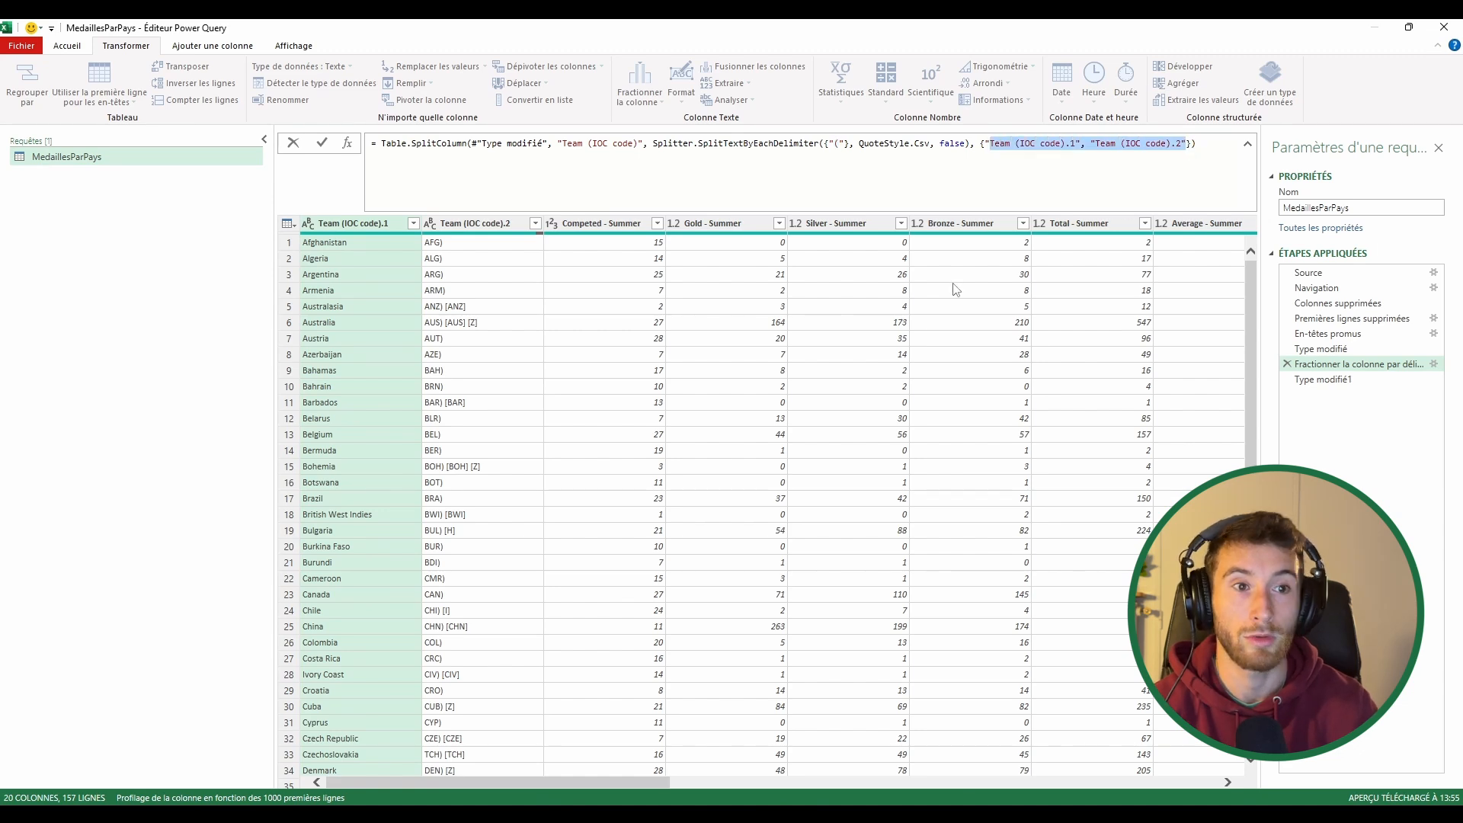
{"action": "left_click", "coordinate": [994, 143]}
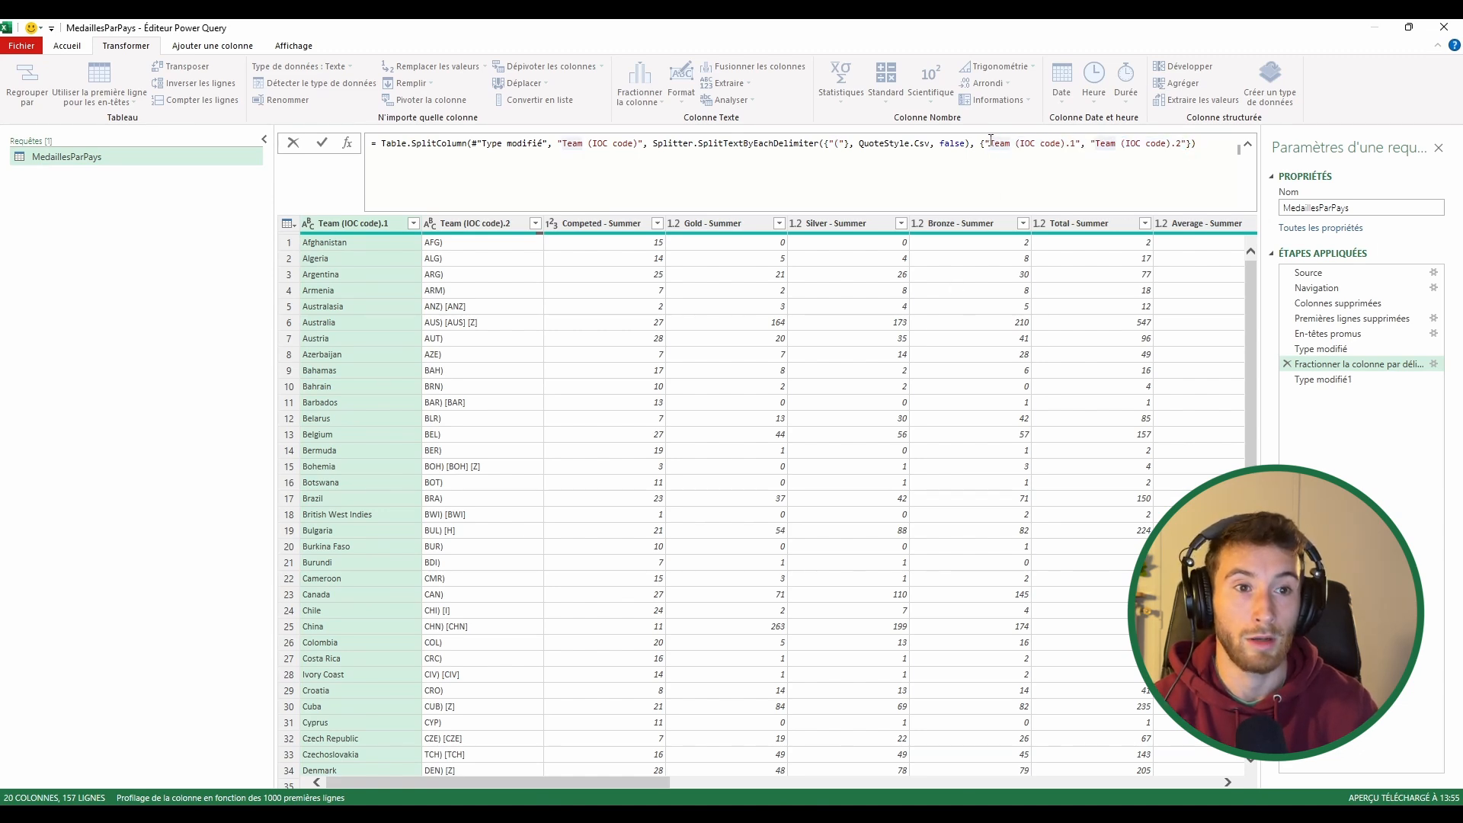
{"action": "left_click_drag", "start_coordinate": [990, 143], "coordinate": [1064, 143]}
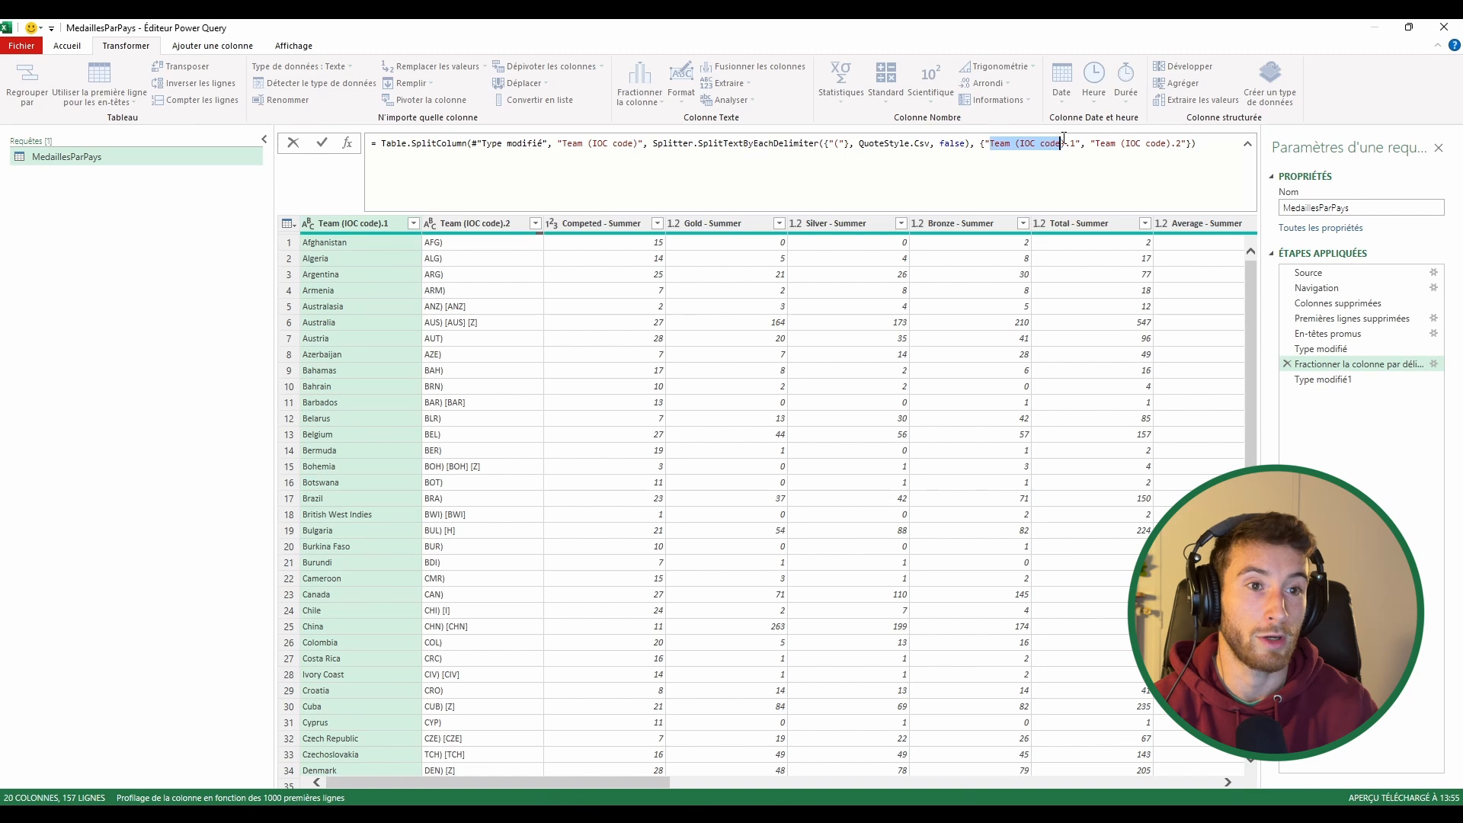
{"action": "left_click_drag", "start_coordinate": [1183, 143], "coordinate": [1171, 143]}
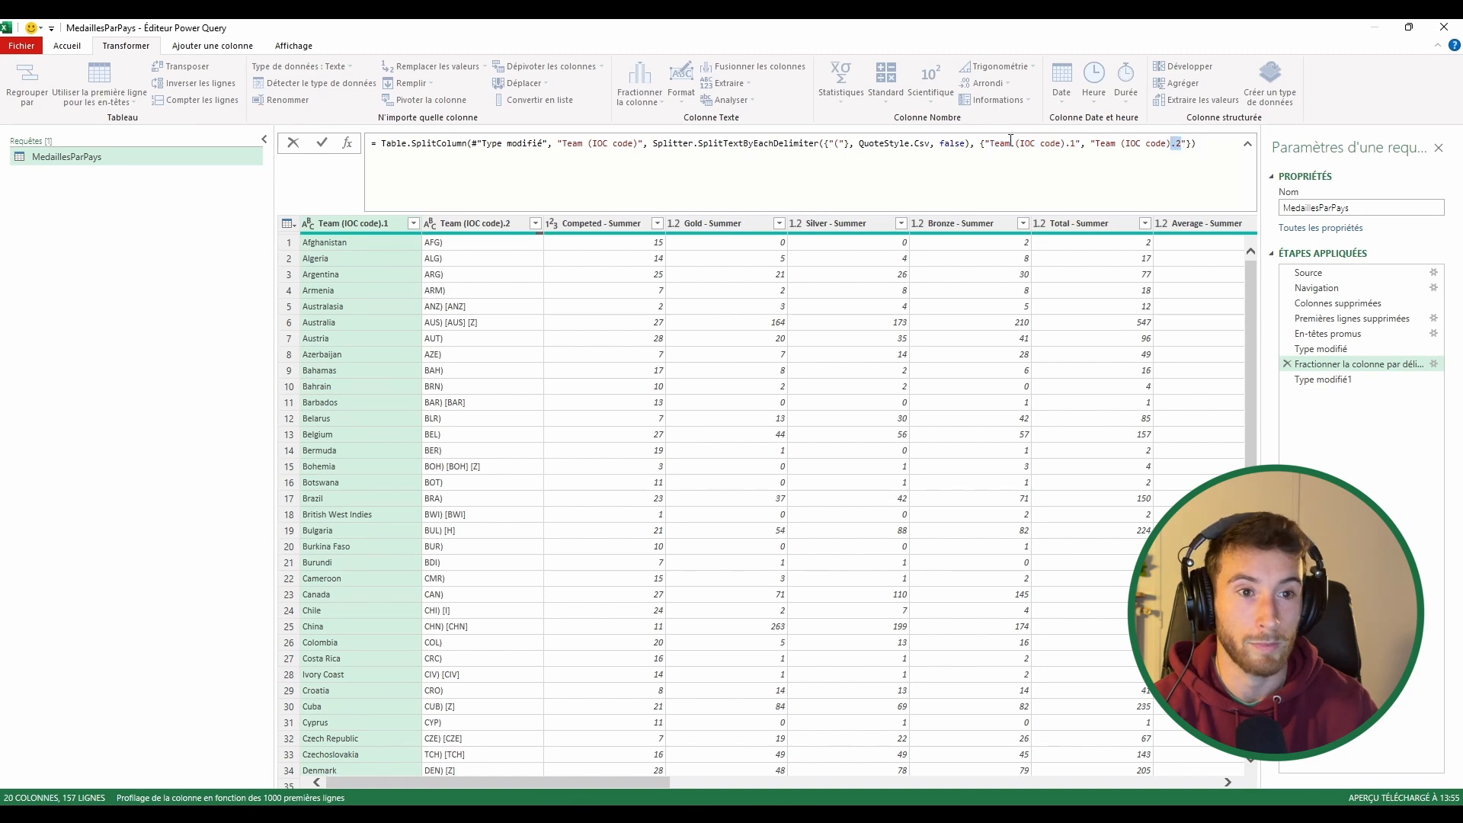
Name the split columns Team and IOC code in the split formula, and delete the automatic Type modifié1 step
{"action": "left_click_drag", "start_coordinate": [990, 144], "coordinate": [1075, 143]}
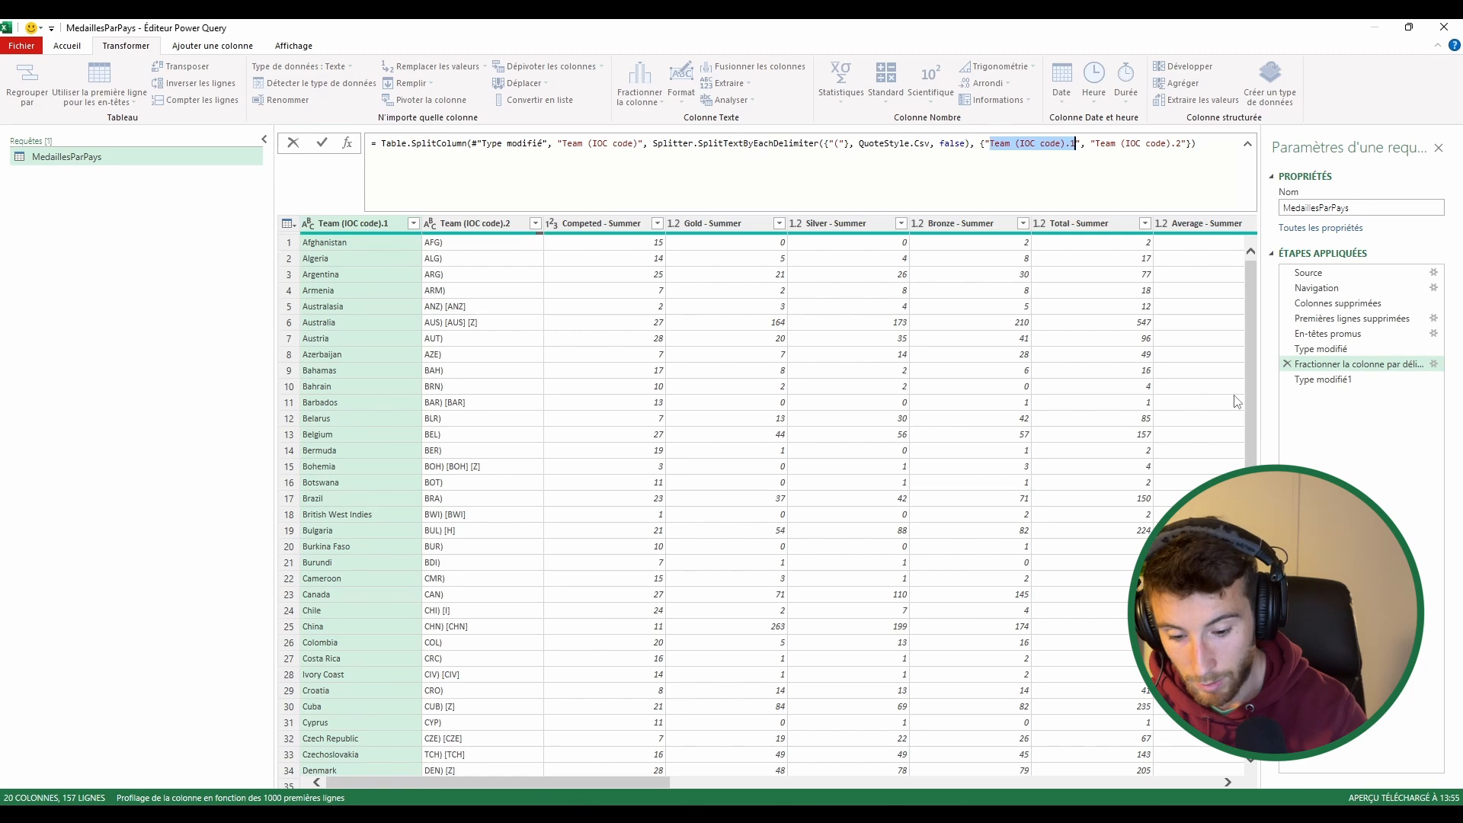
{"action": "type", "text": "Team"}
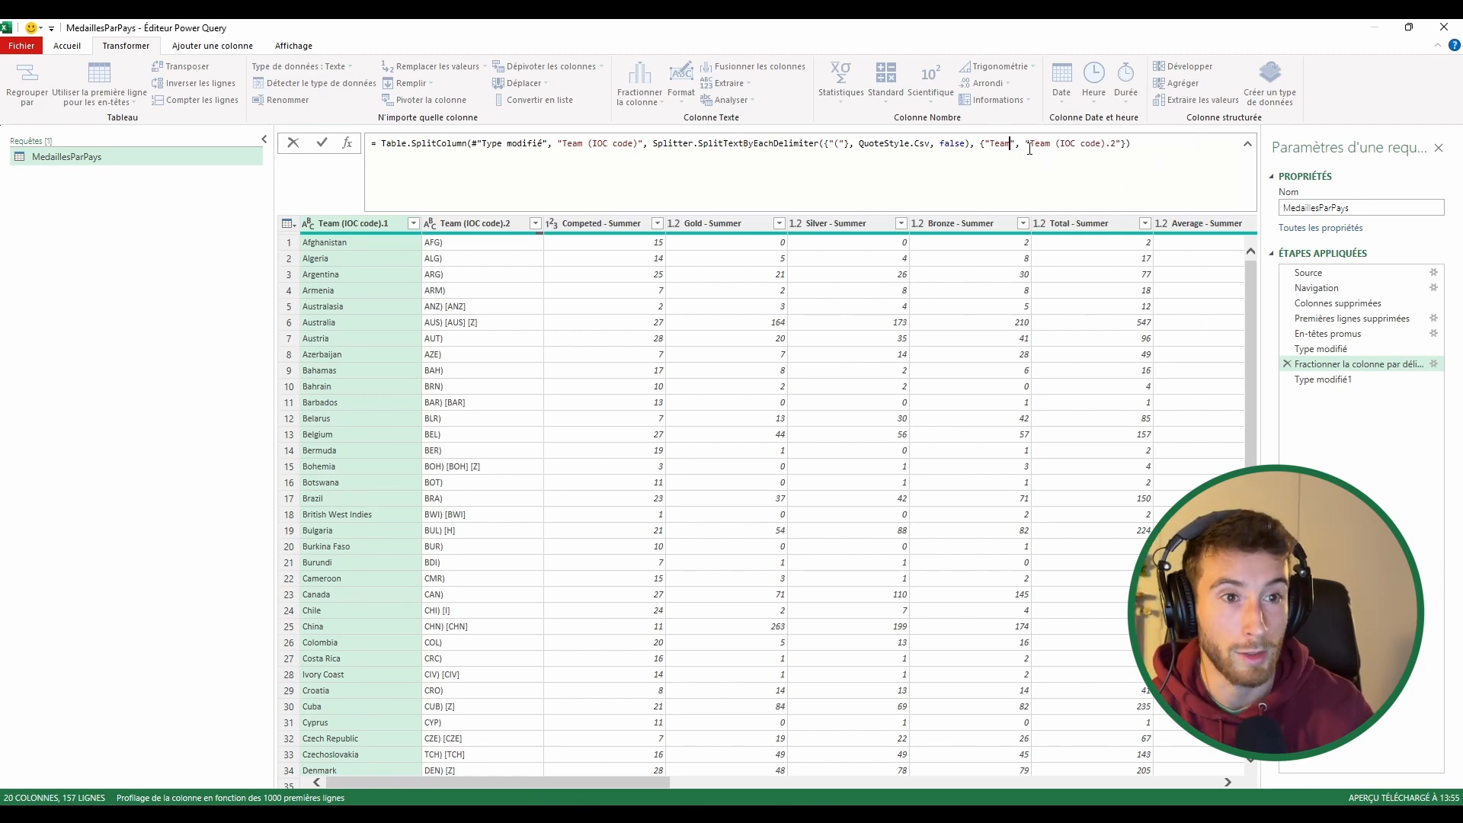
{"action": "left_click_drag", "start_coordinate": [1029, 148], "coordinate": [1118, 141]}
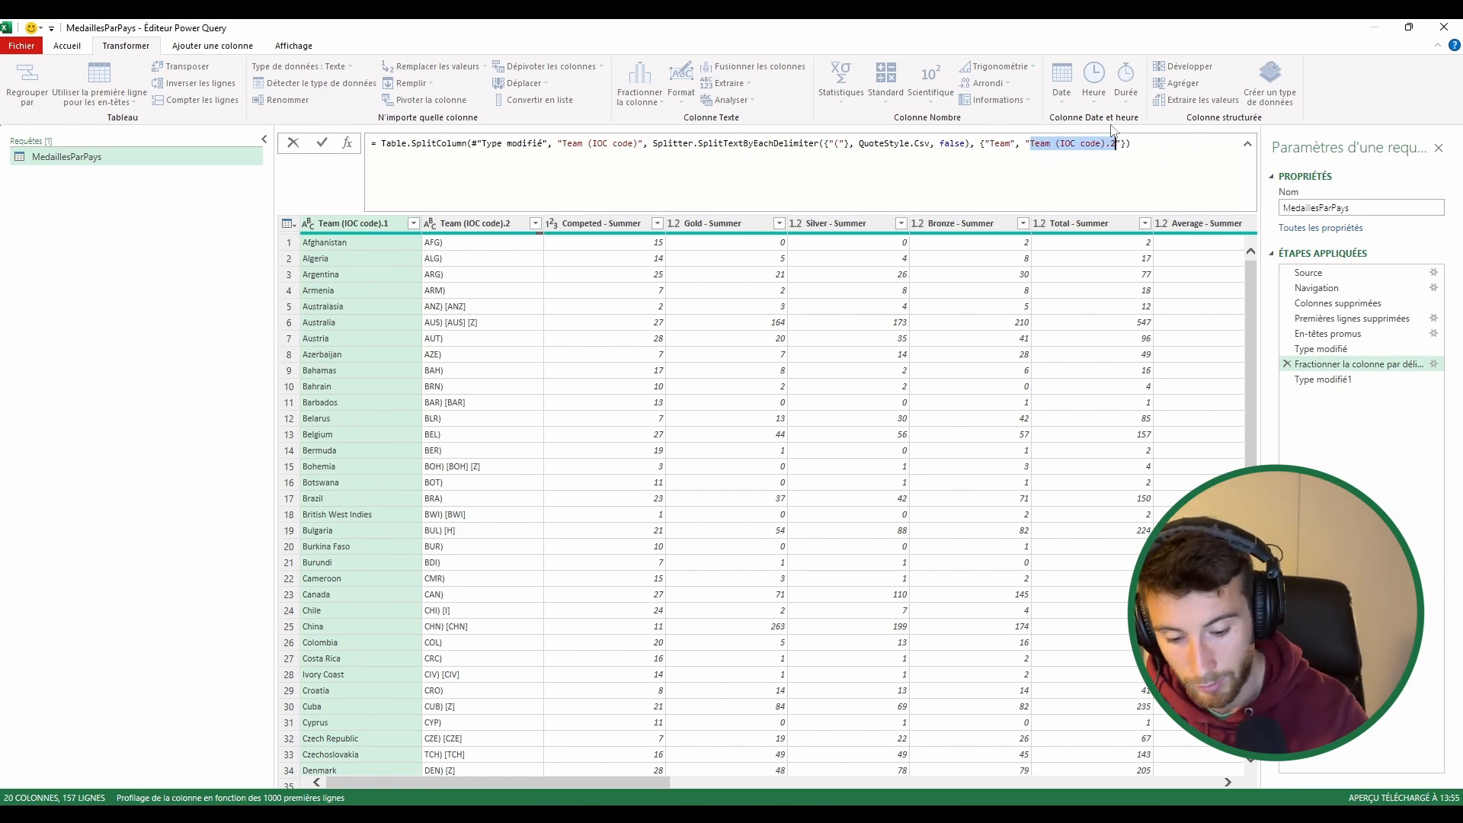
{"action": "type", "text": "IOC code"}
{"action": "key", "text": "Return"}
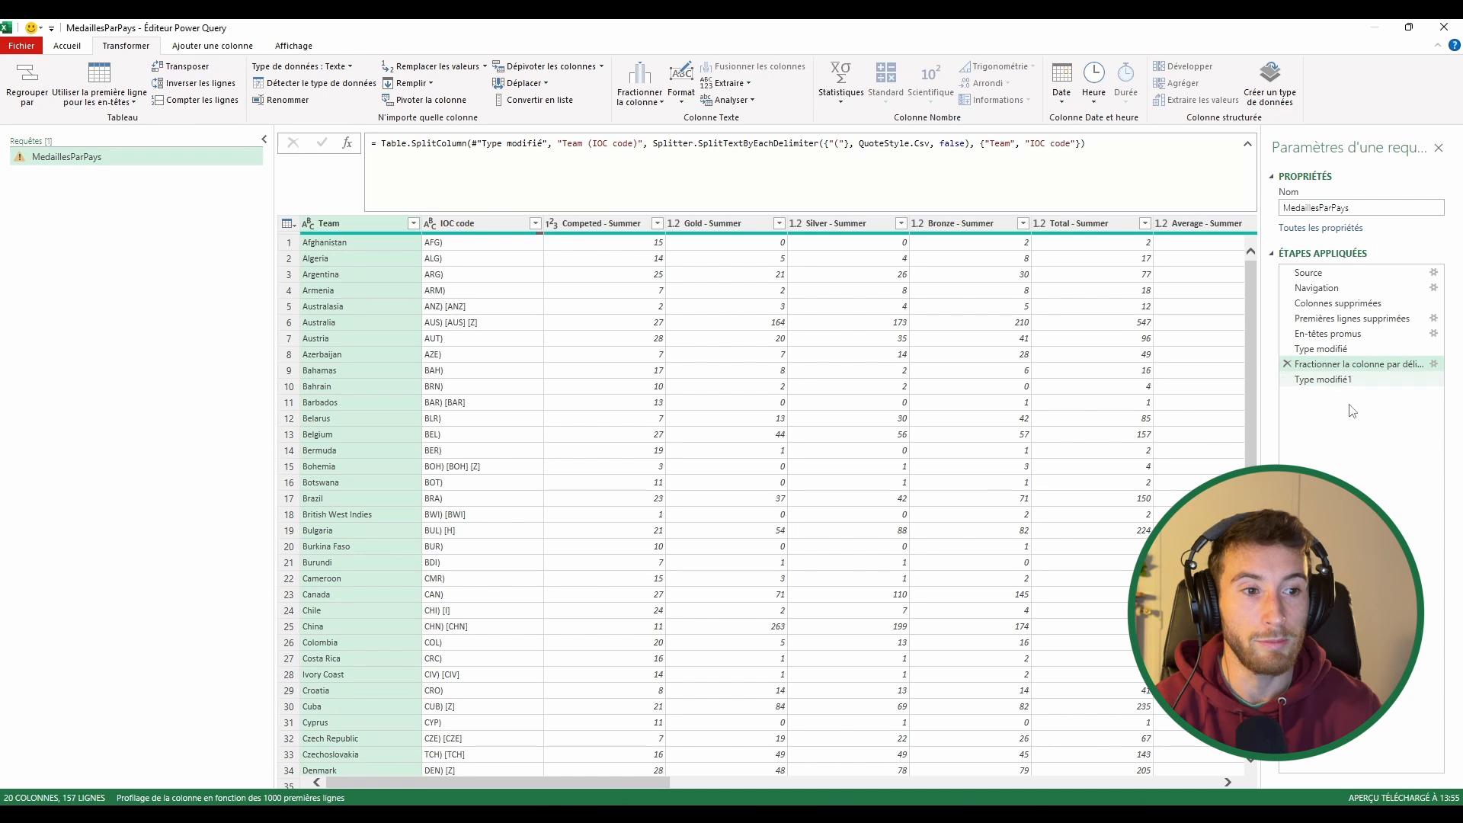
{"action": "mouse_move", "coordinate": [1287, 381]}
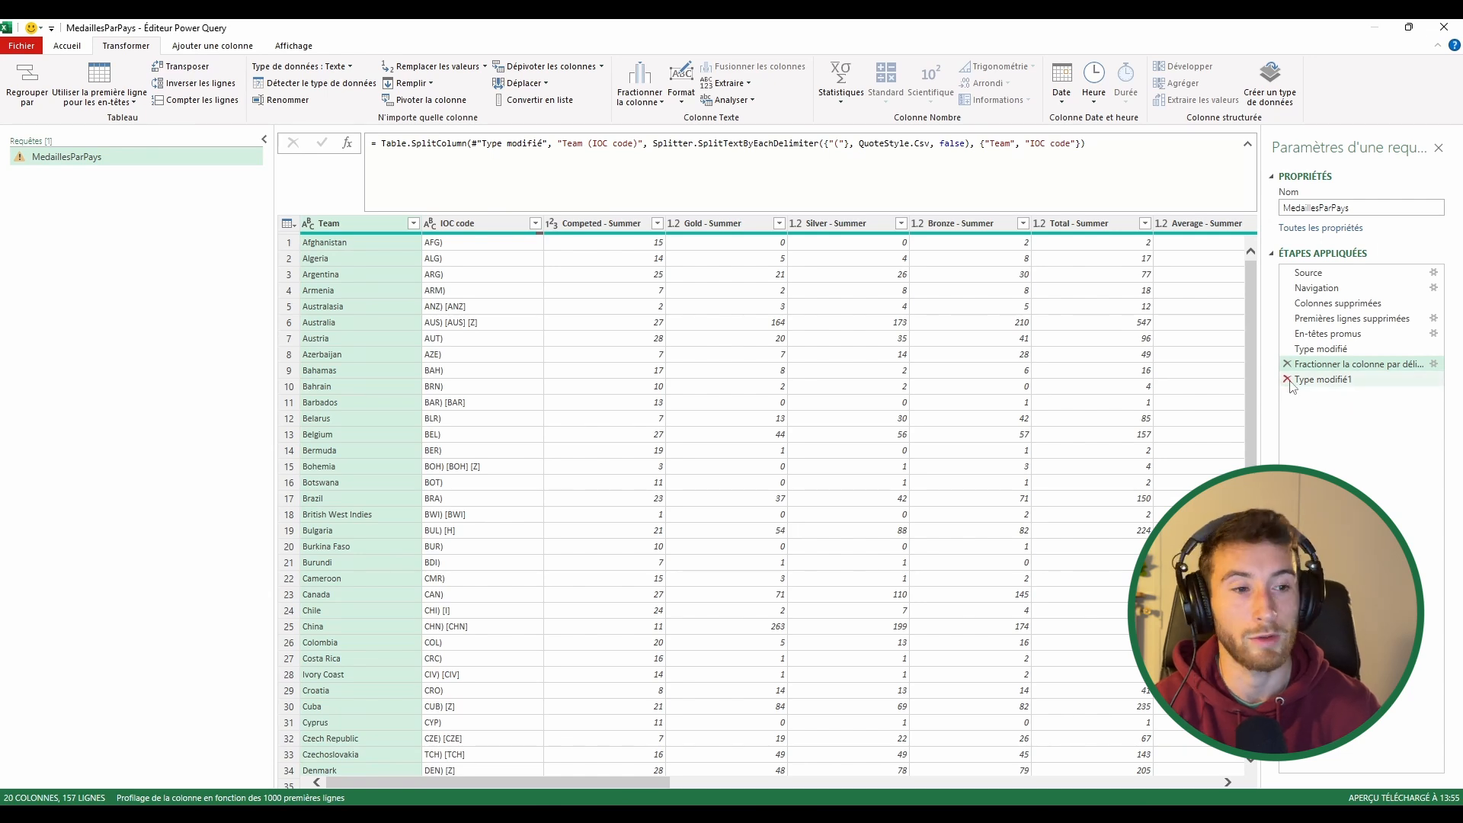
{"action": "left_click", "coordinate": [1286, 380]}
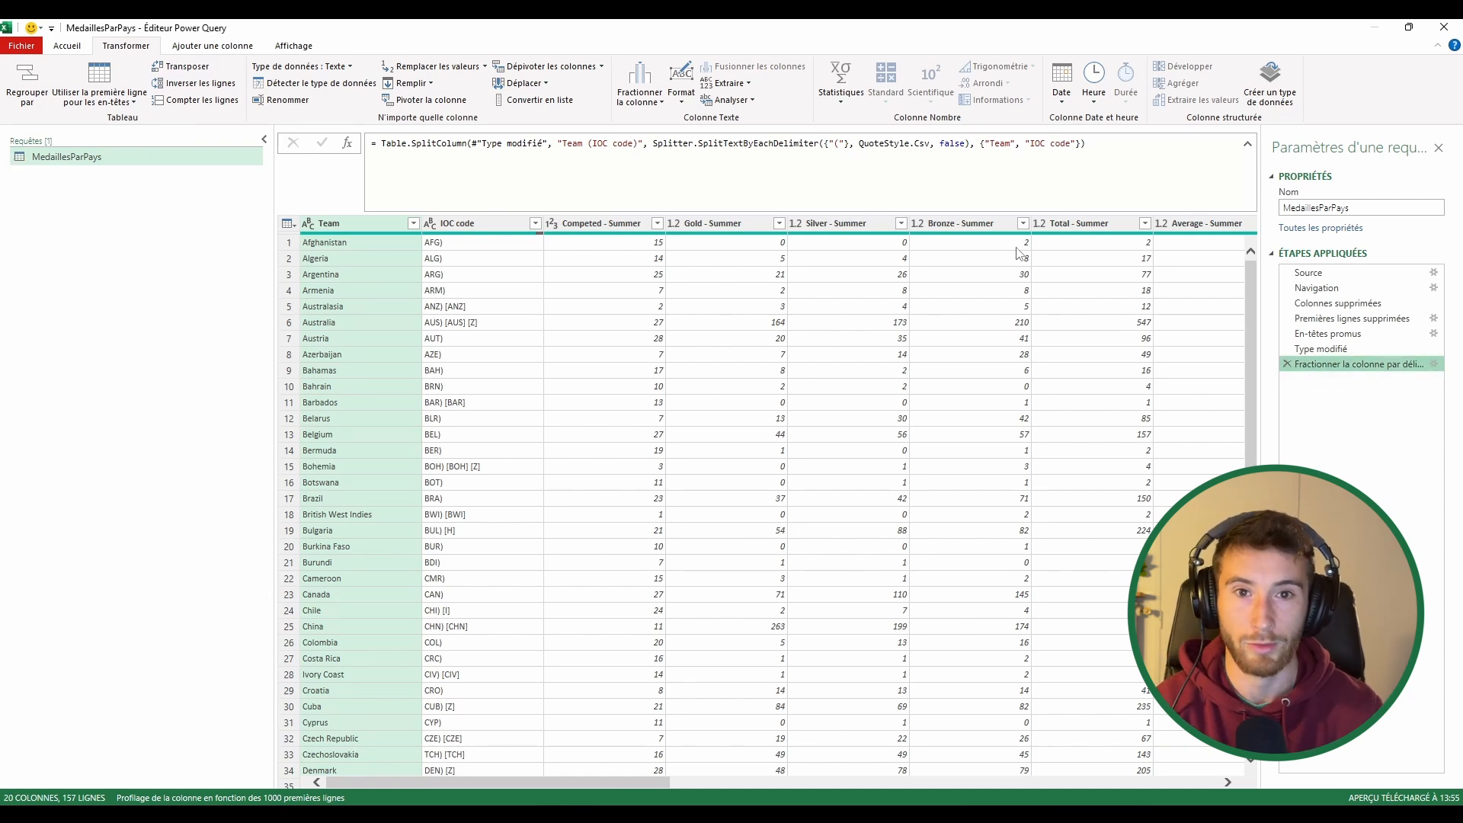
Reduce the IOC code column to the text before the delimiter ")" and review the resulting formula
{"action": "left_click", "coordinate": [468, 227]}
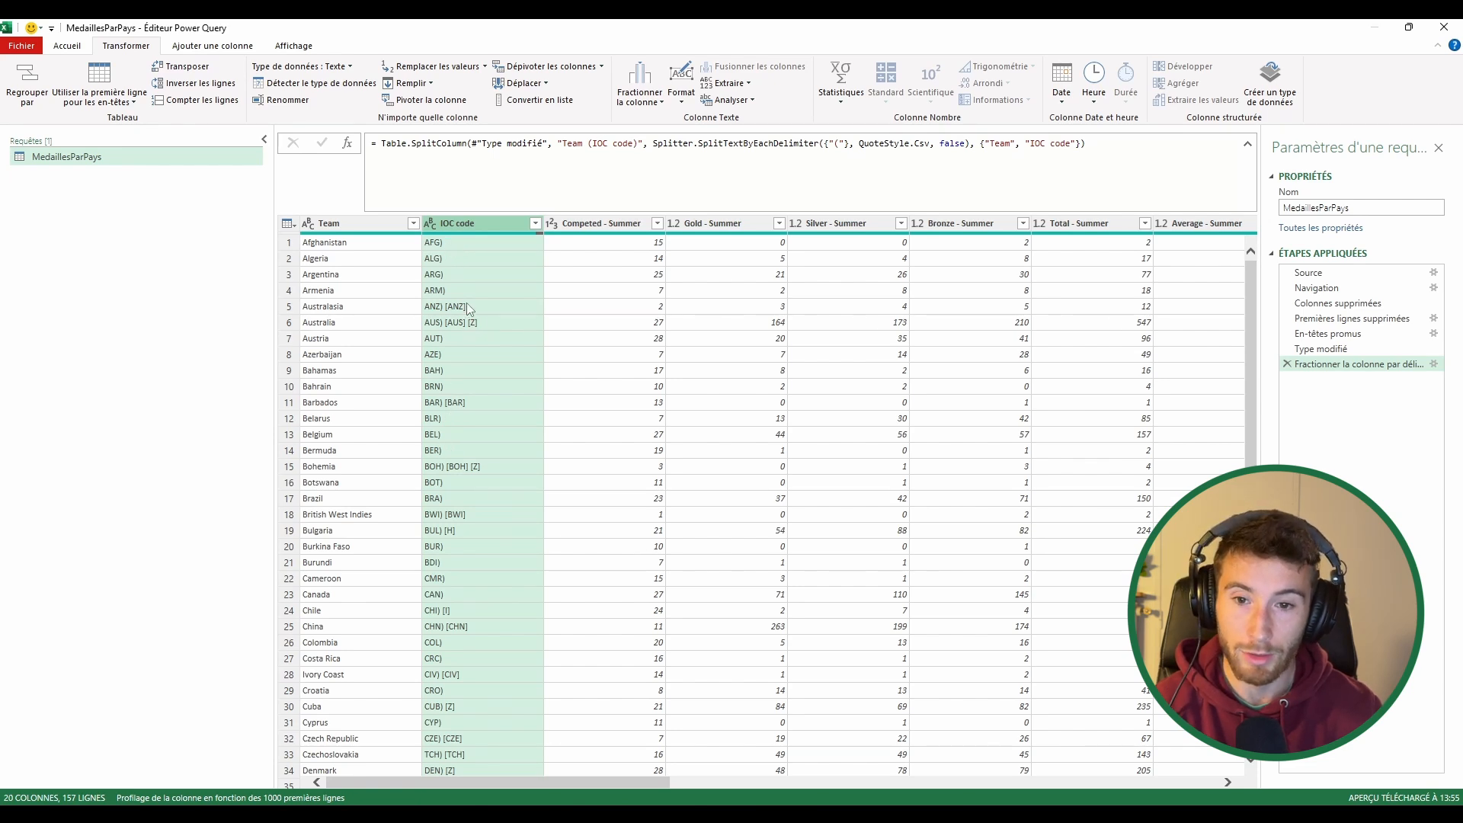
{"action": "left_click", "coordinate": [752, 90]}
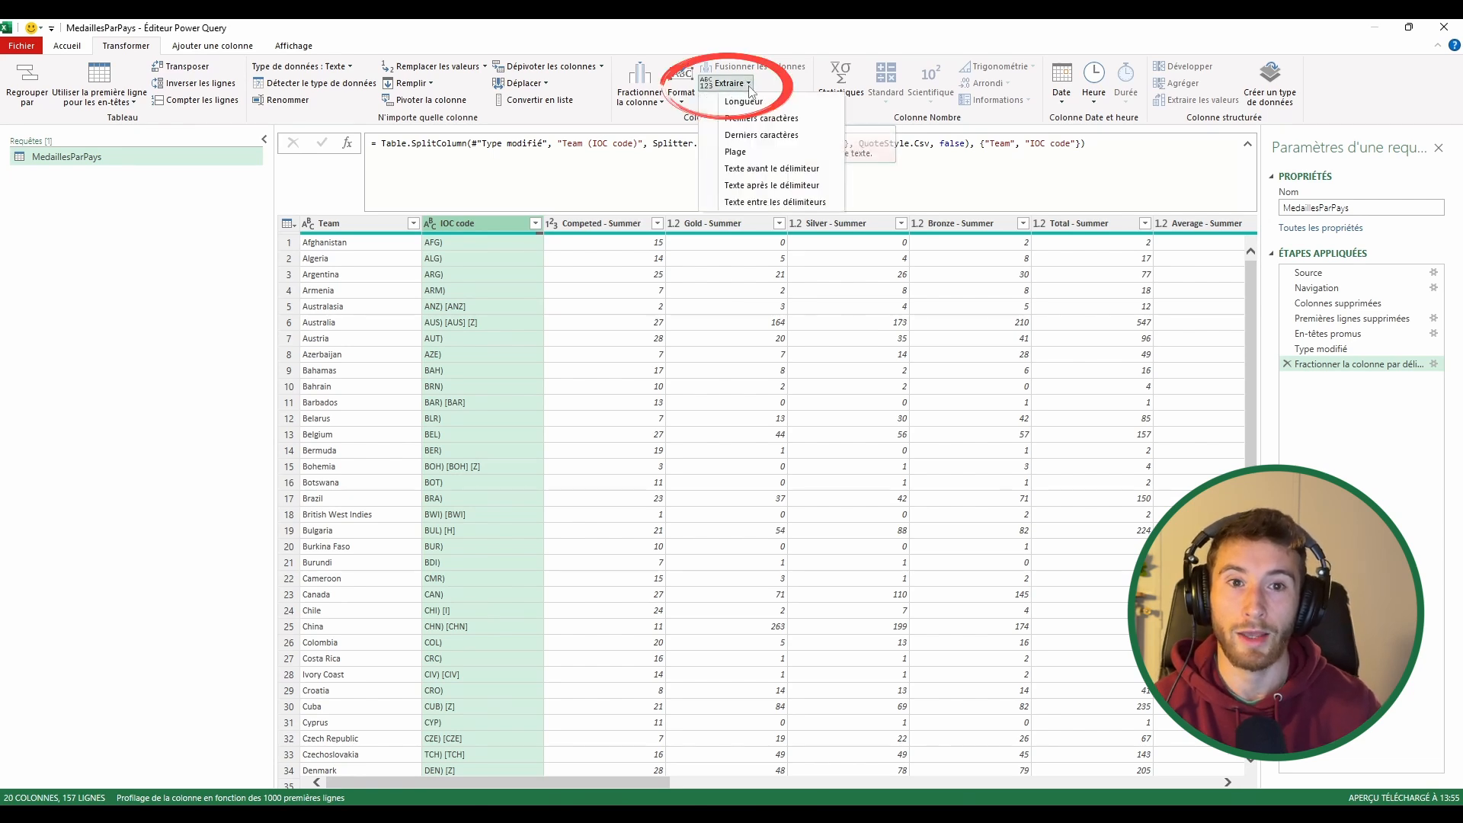
{"action": "left_click", "coordinate": [796, 169]}
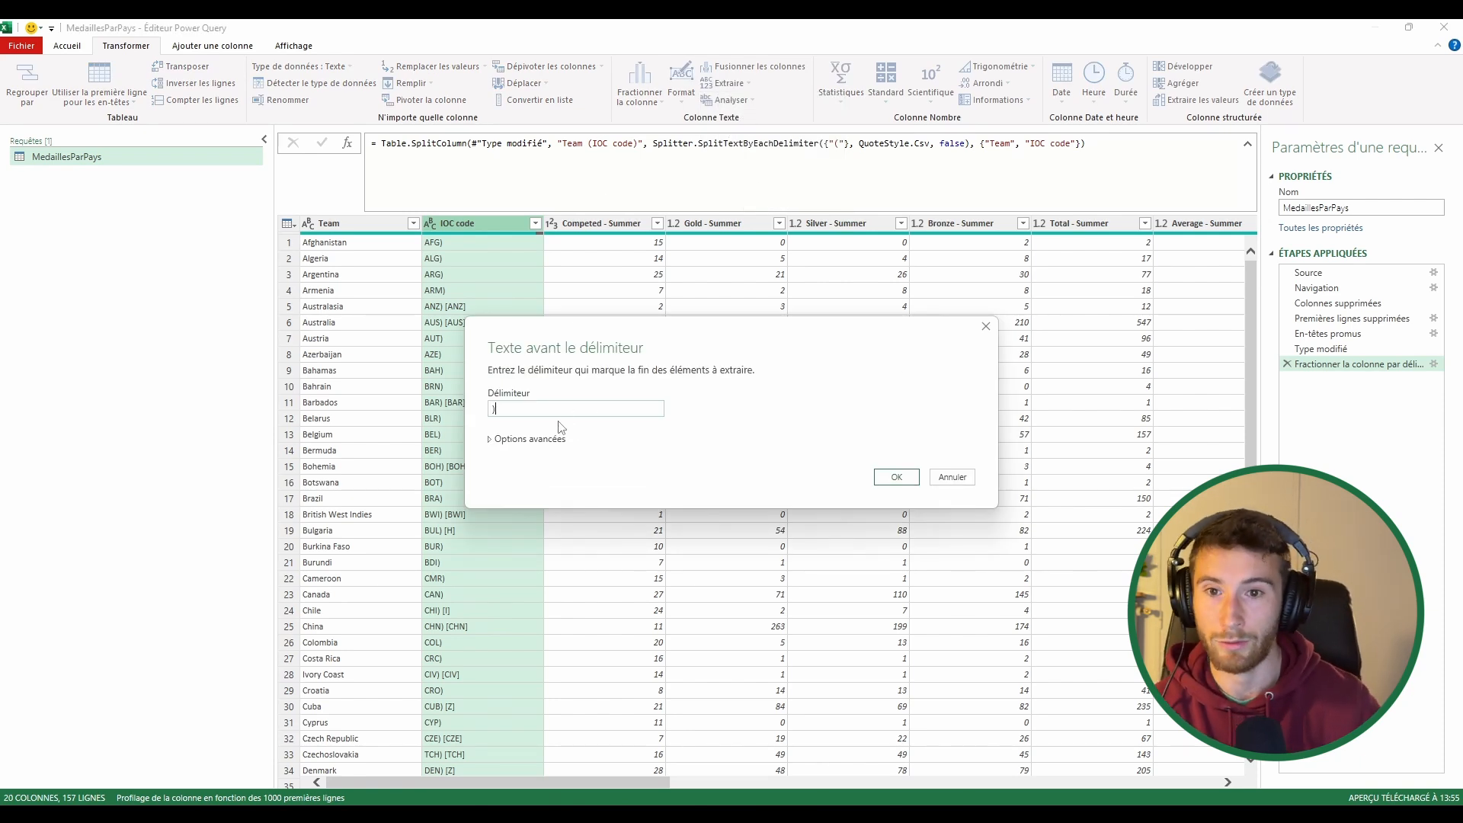
{"action": "left_click", "coordinate": [894, 478]}
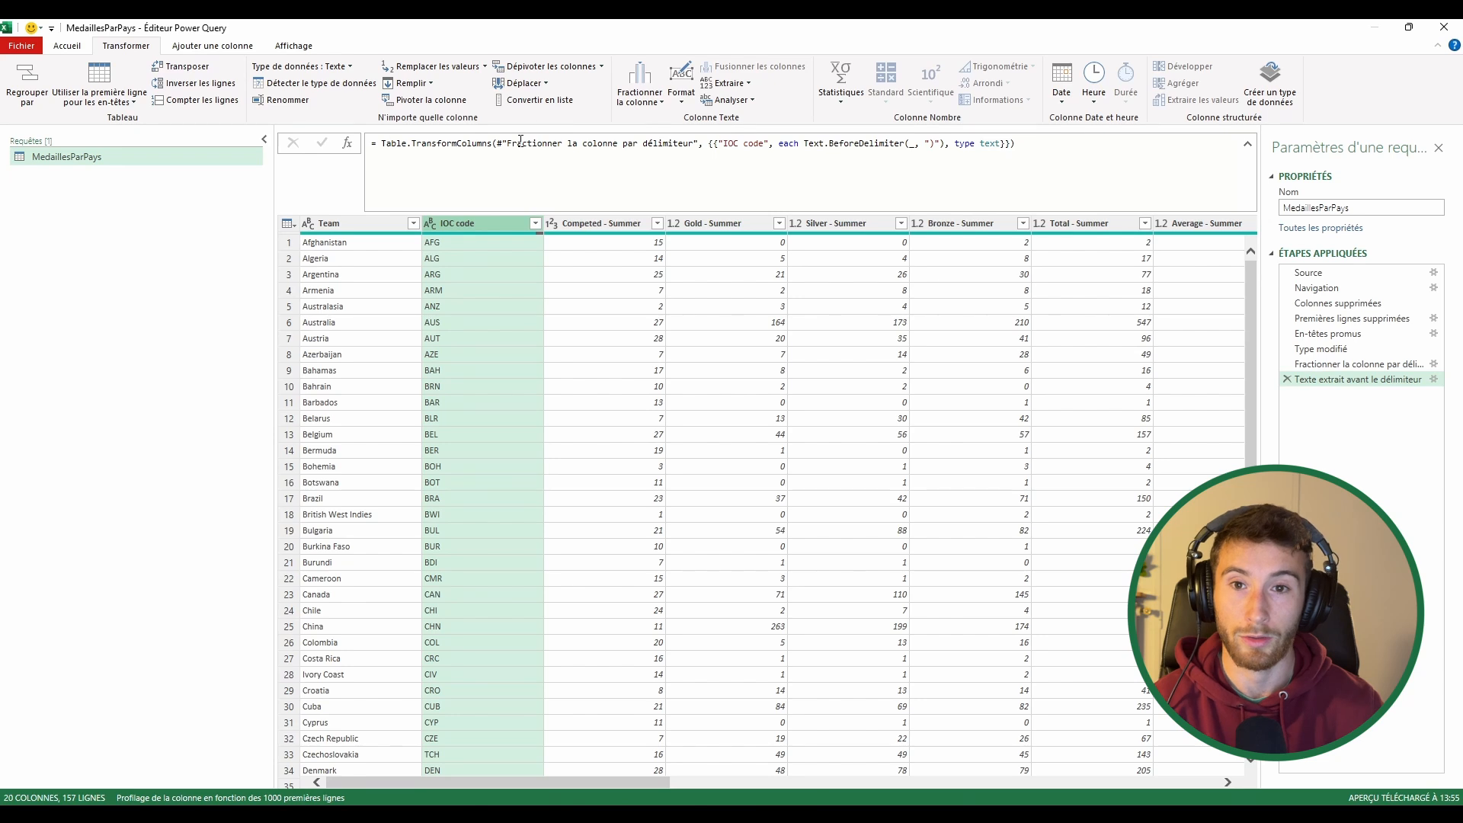
{"action": "left_click_drag", "start_coordinate": [806, 144], "coordinate": [908, 144]}
{"action": "left_click", "coordinate": [932, 144]}
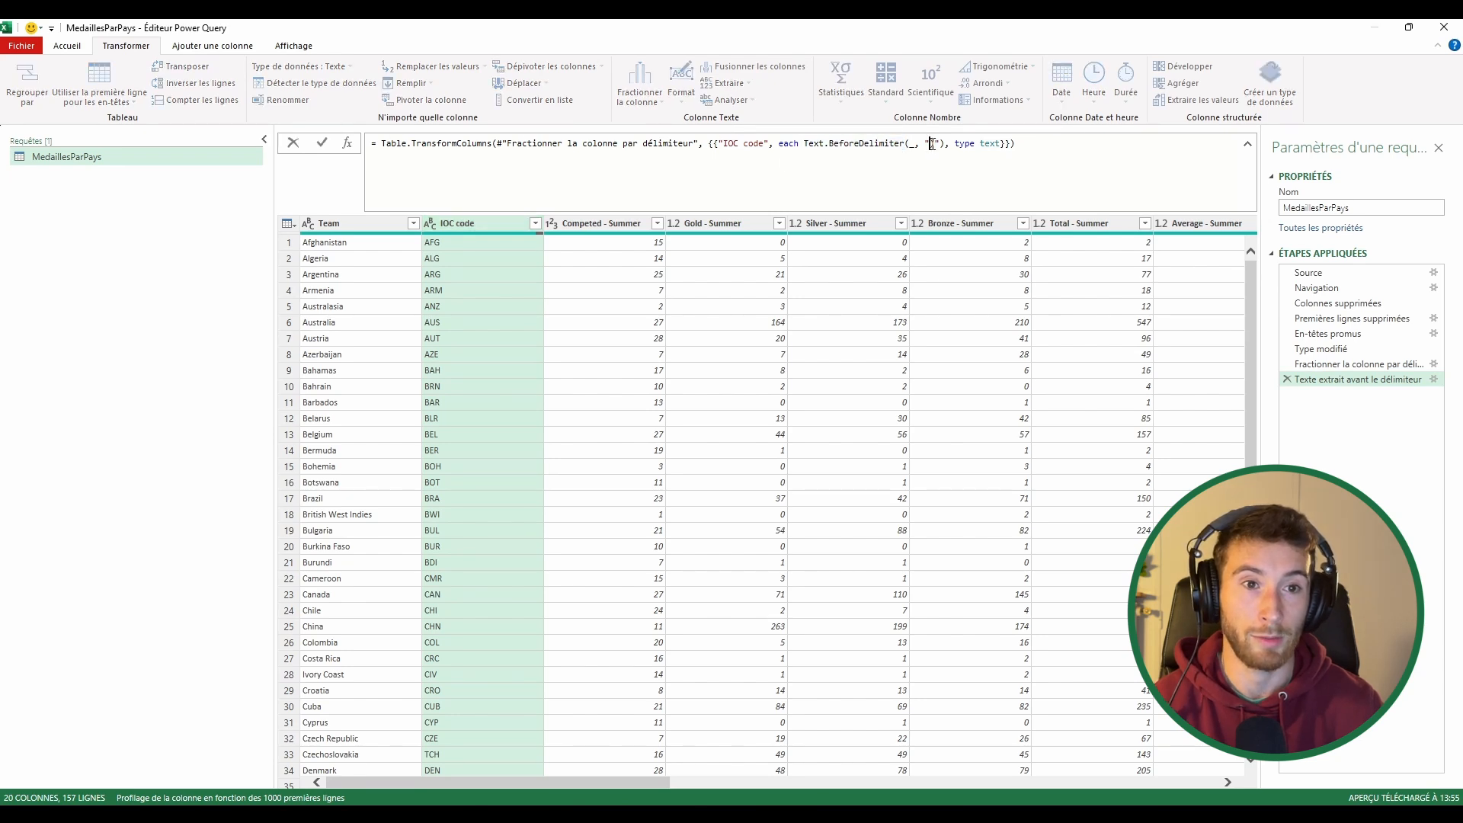
{"action": "left_click", "coordinate": [1081, 170]}
{"action": "left_click", "coordinate": [1295, 464]}
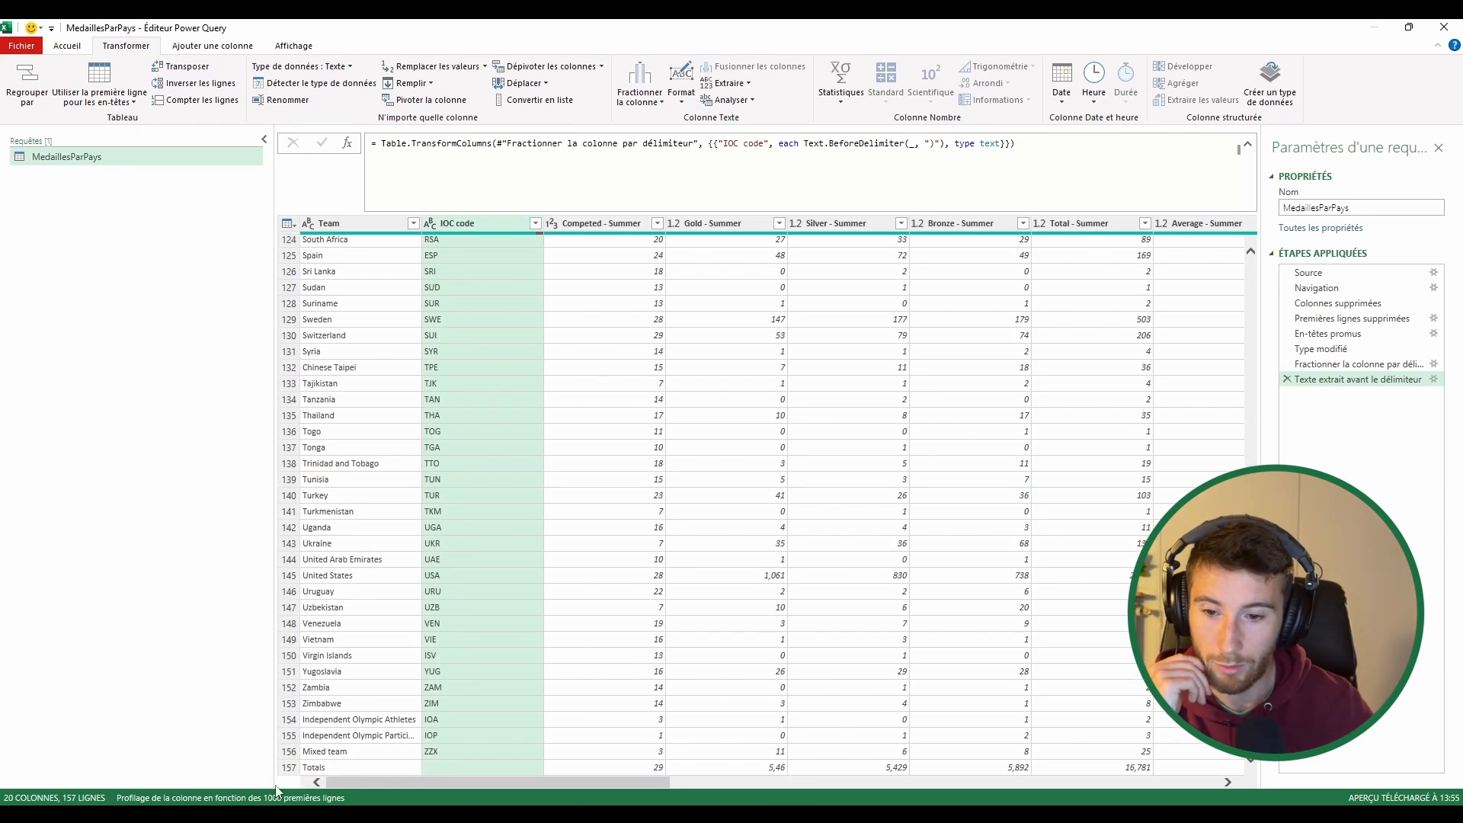
Filter out the totals row by keeping only rows where Team is different from Totals
{"action": "left_click", "coordinate": [289, 768]}
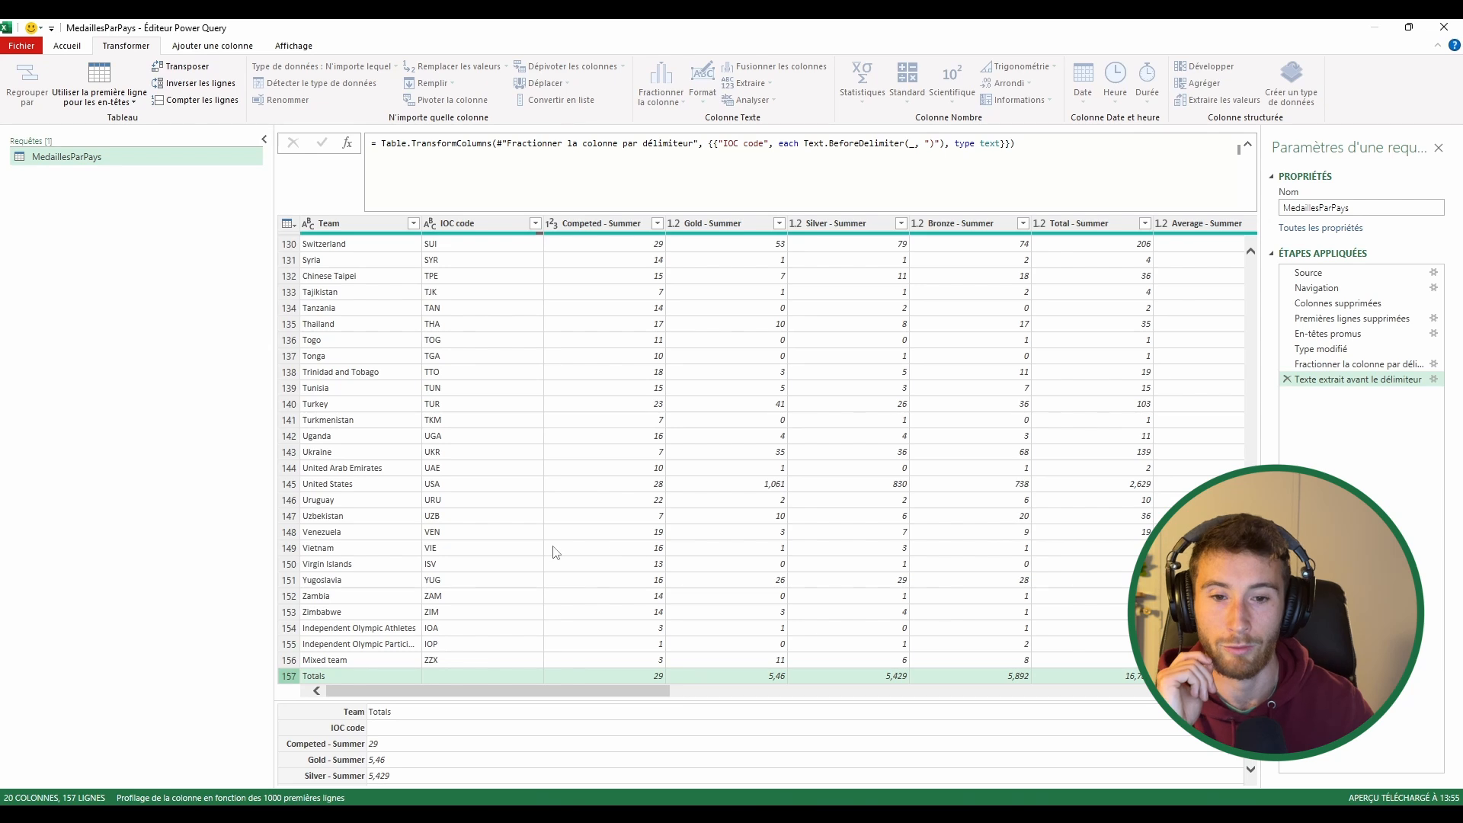
{"action": "scroll", "coordinate": [547, 599], "scroll_direction": "up", "scroll_amount": 20}
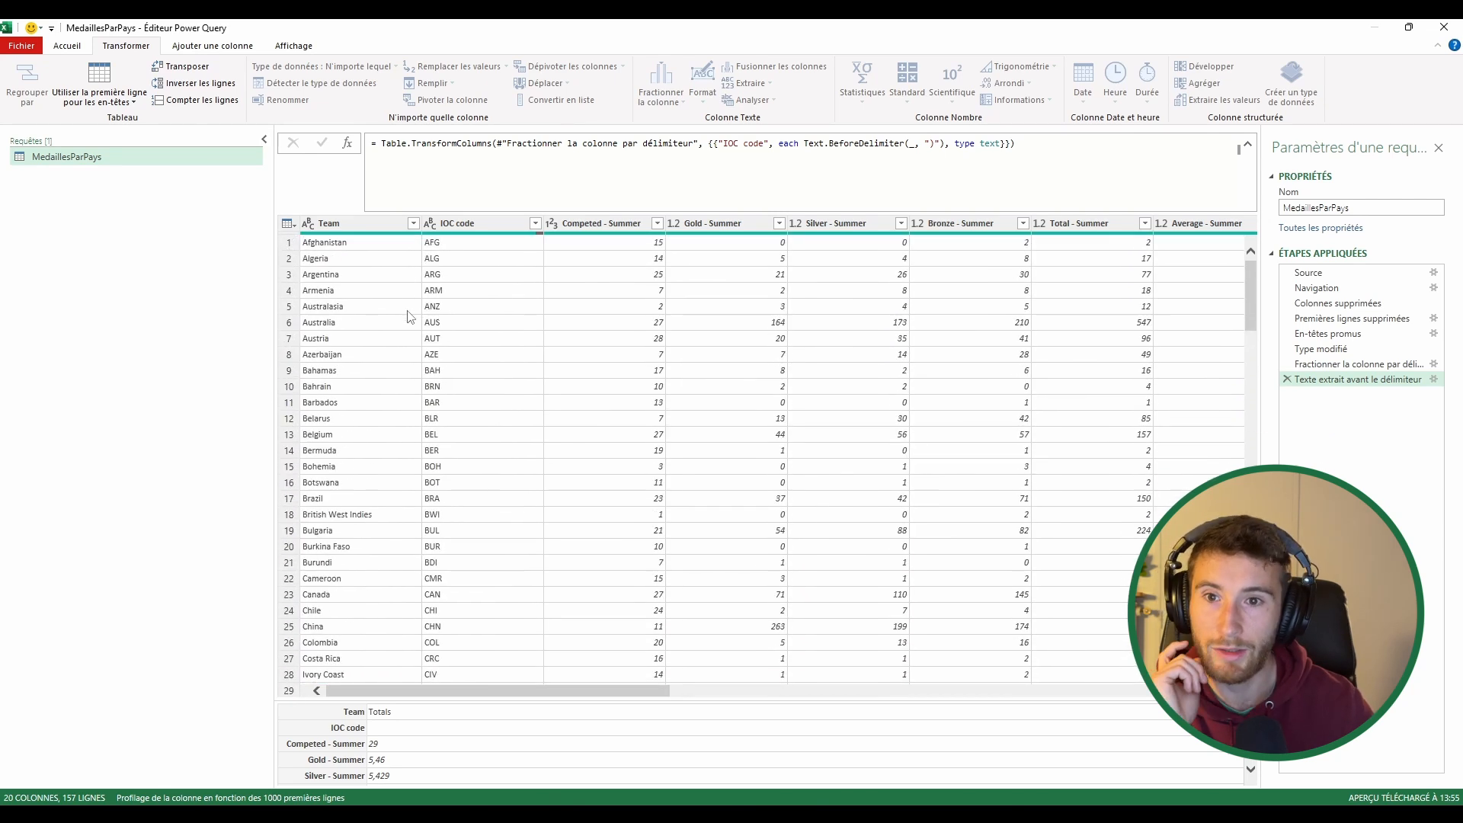
{"action": "left_click", "coordinate": [413, 223]}
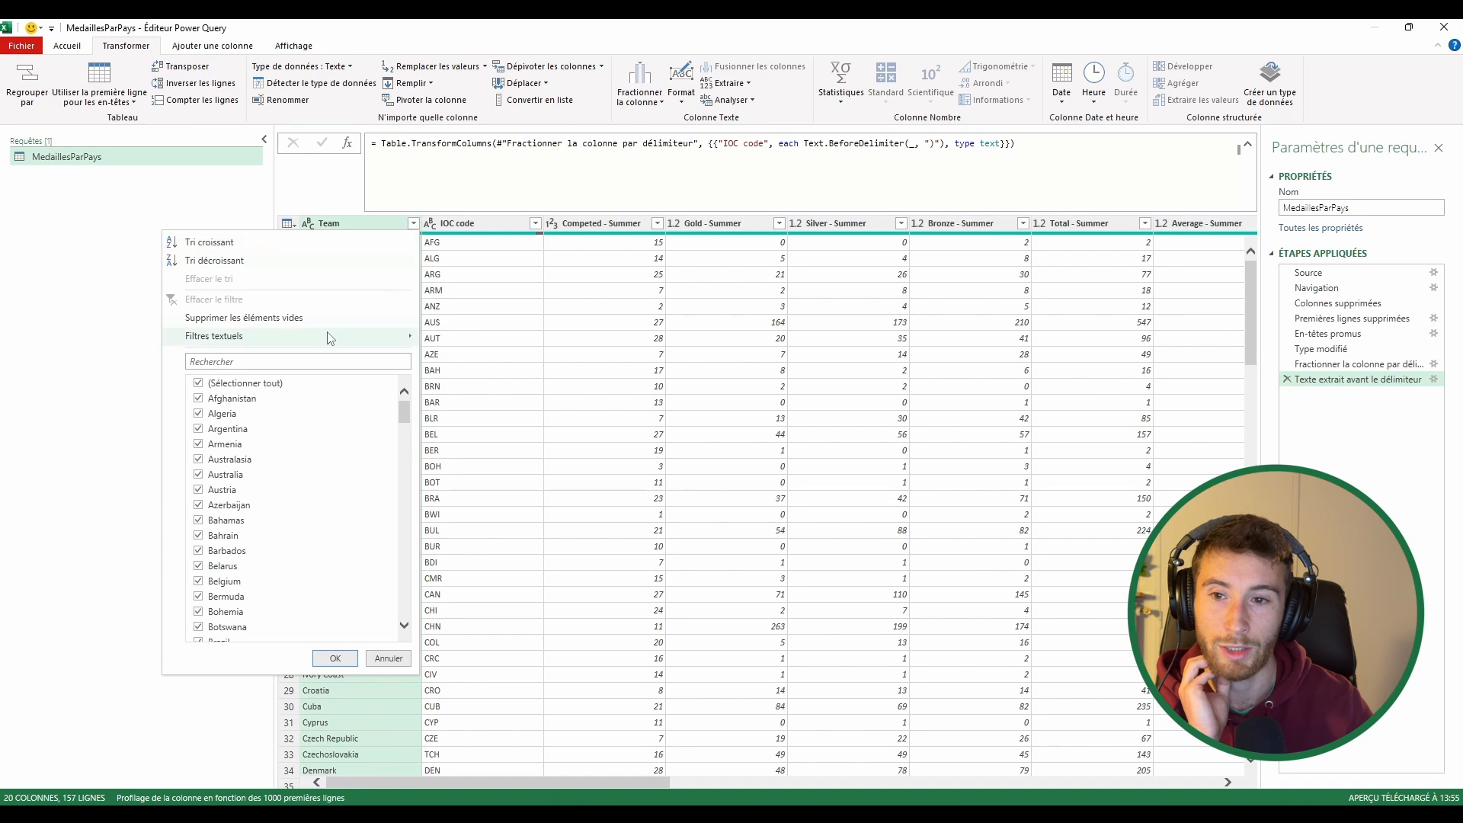
{"action": "mouse_move", "coordinate": [333, 341]}
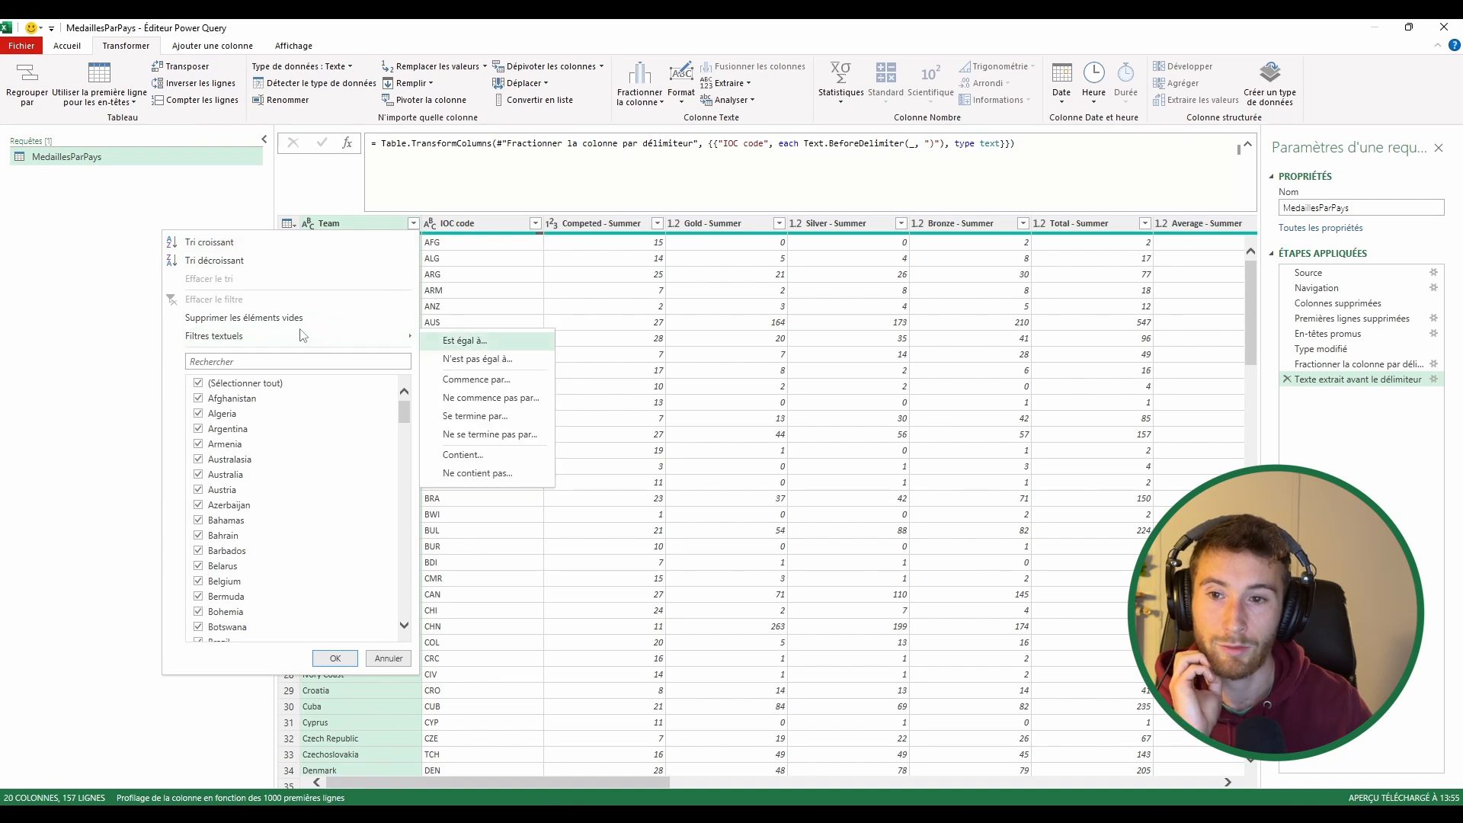
{"action": "left_click", "coordinate": [480, 359]}
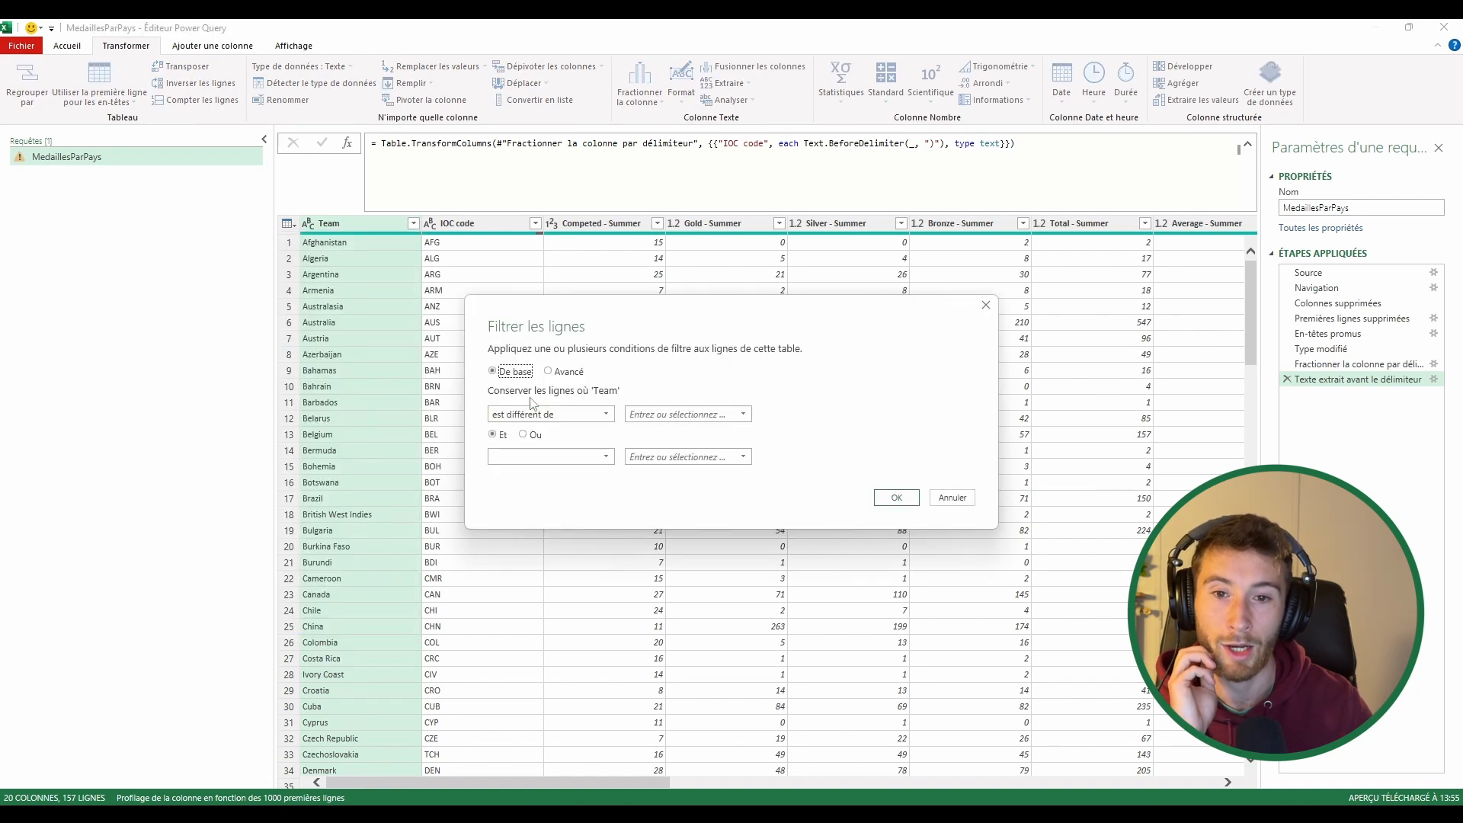
{"action": "type", "text": "Totals"}
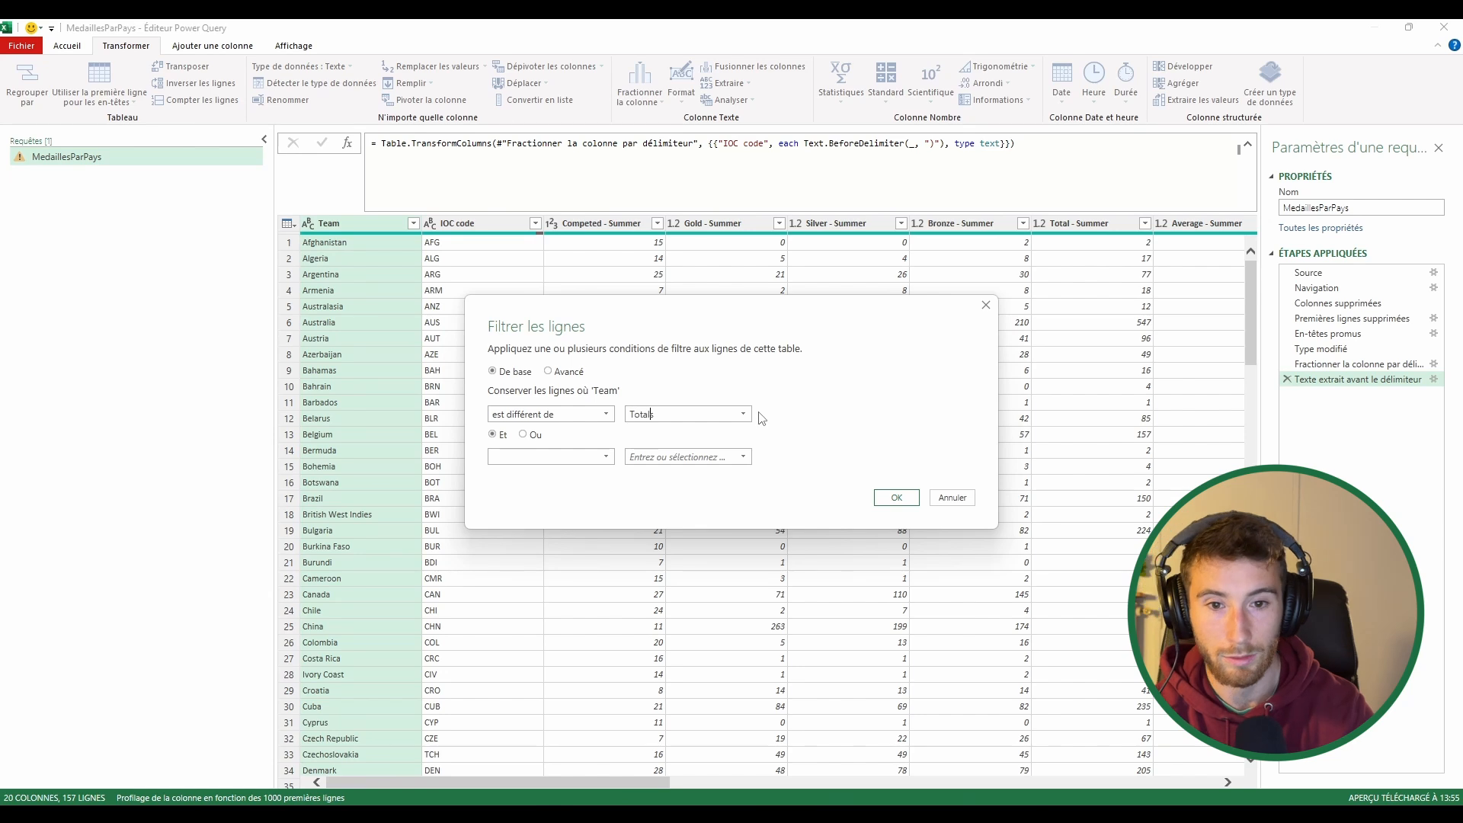
{"action": "left_click", "coordinate": [897, 498]}
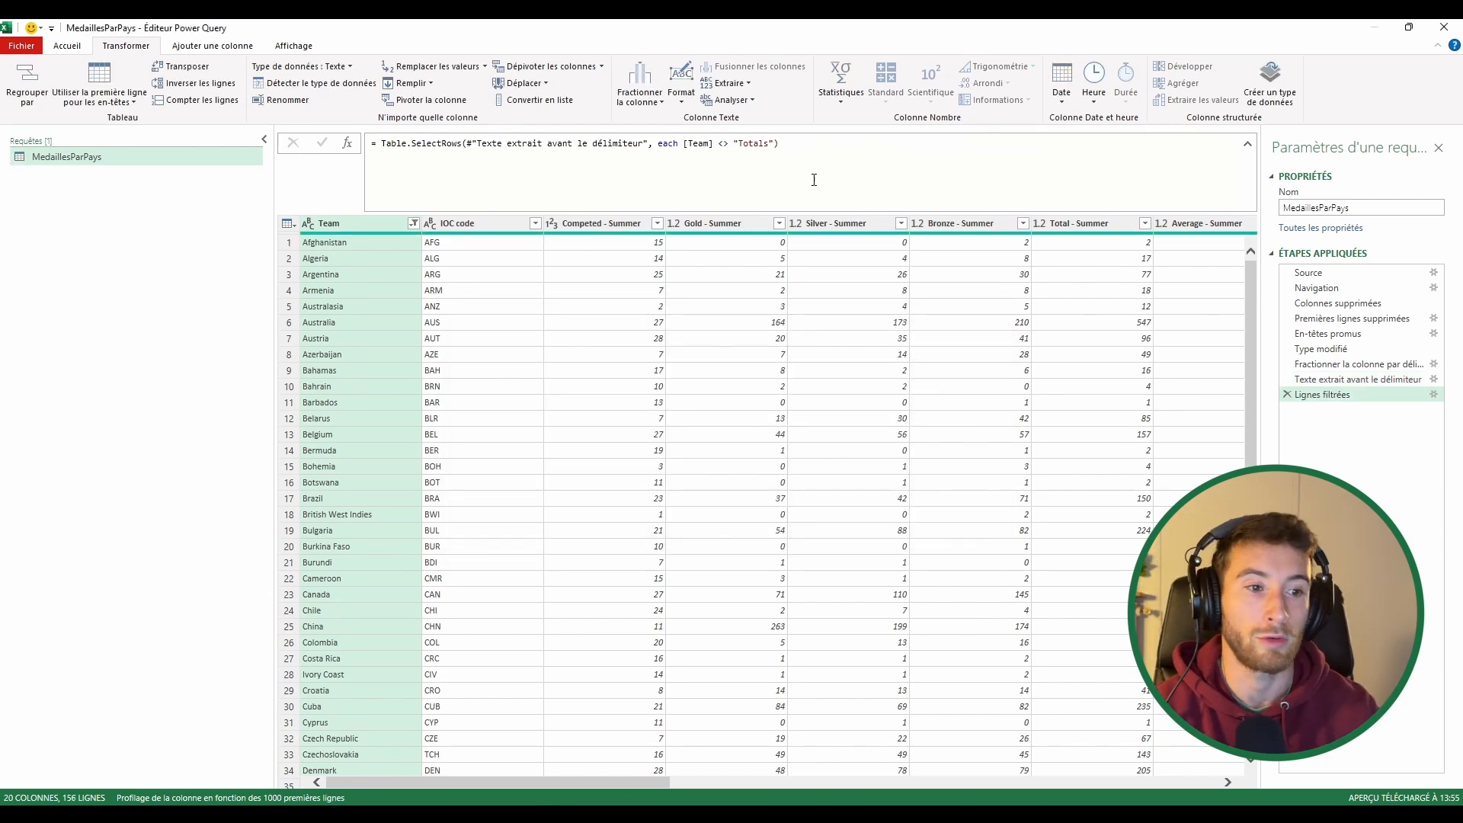
Examine the condition and the not-equal operator in the row-filter step's formula
{"action": "left_click_drag", "start_coordinate": [682, 143], "coordinate": [773, 141]}
{"action": "left_click", "coordinate": [655, 155]}
{"action": "left_click", "coordinate": [810, 150]}
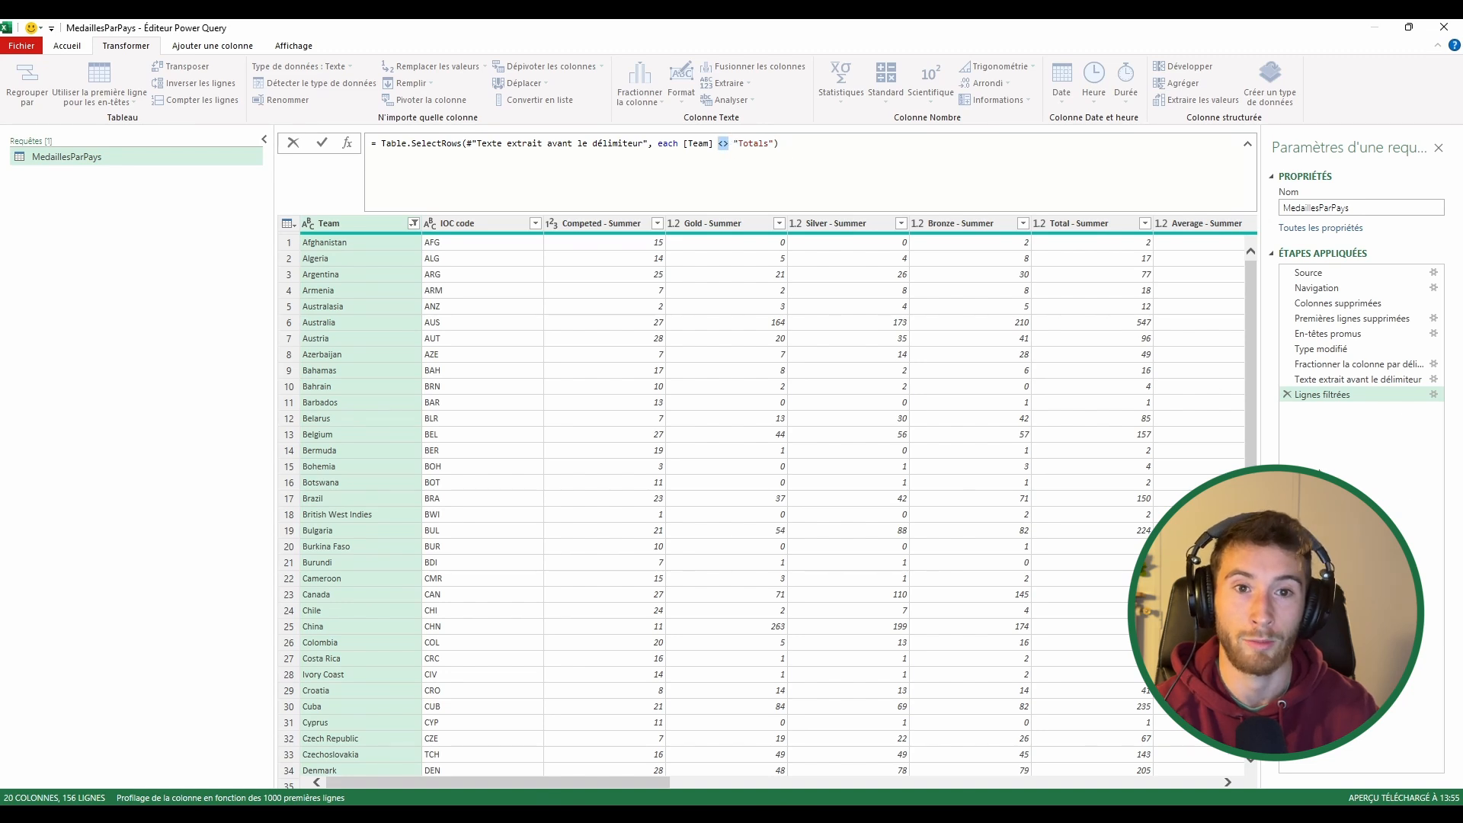
{"action": "left_click", "coordinate": [1335, 448]}
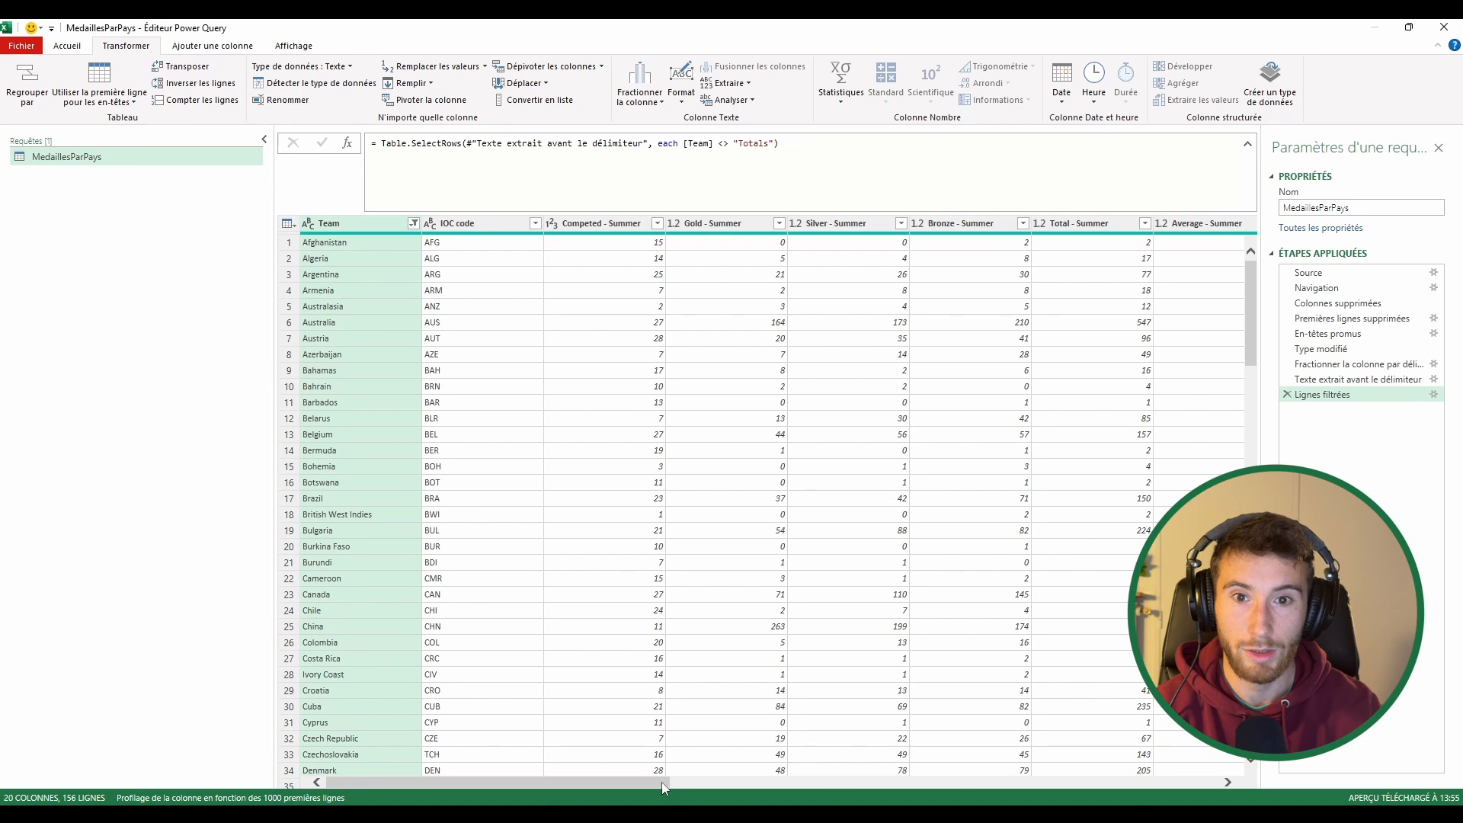
{"action": "left_click_drag", "start_coordinate": [661, 782], "coordinate": [674, 782]}
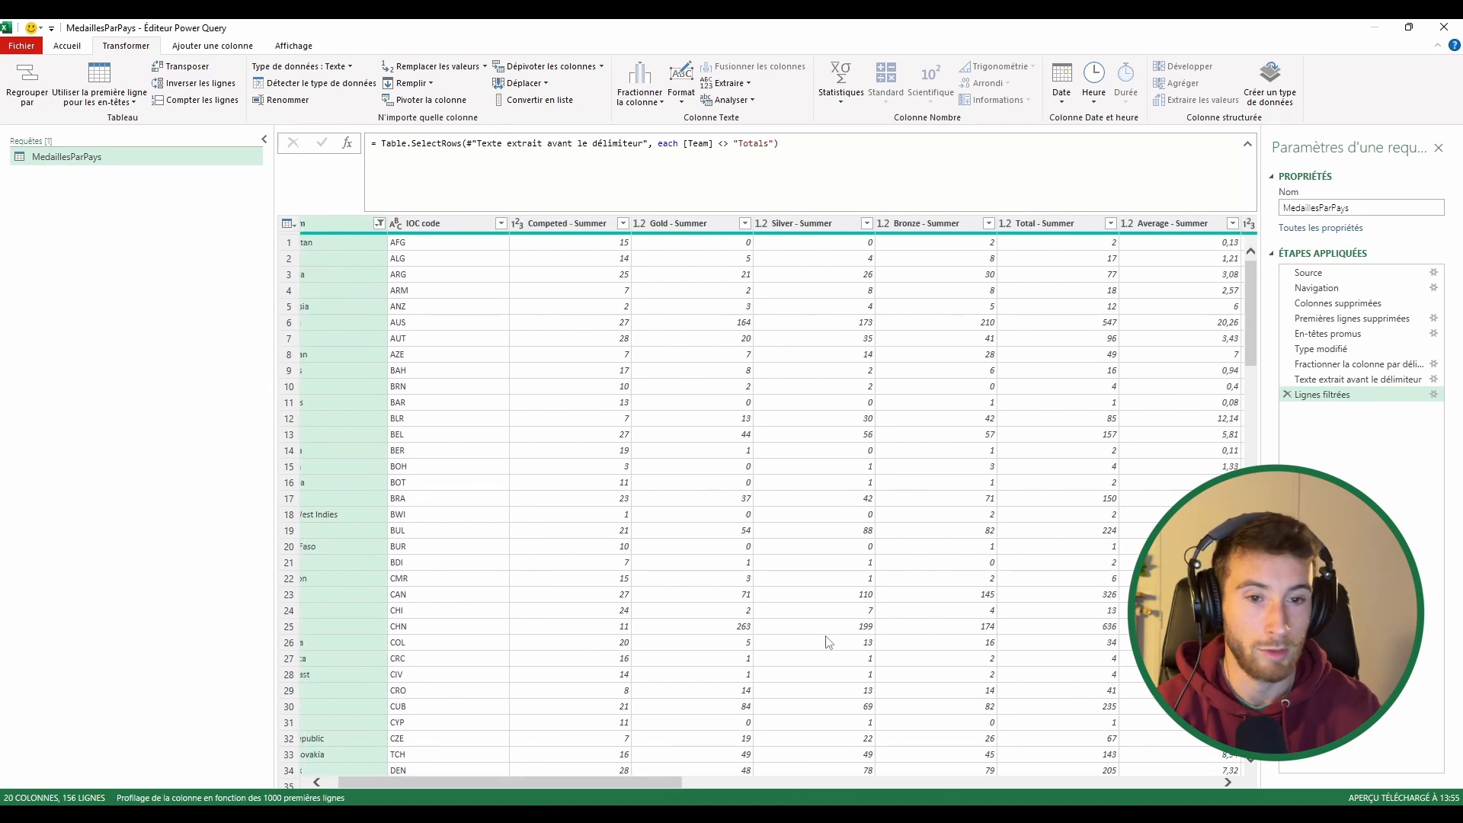
Move the columns from Competed - Summer through Average - Winter to the end, after the Combined columns
{"action": "left_click_drag", "start_coordinate": [570, 782], "coordinate": [1113, 781]}
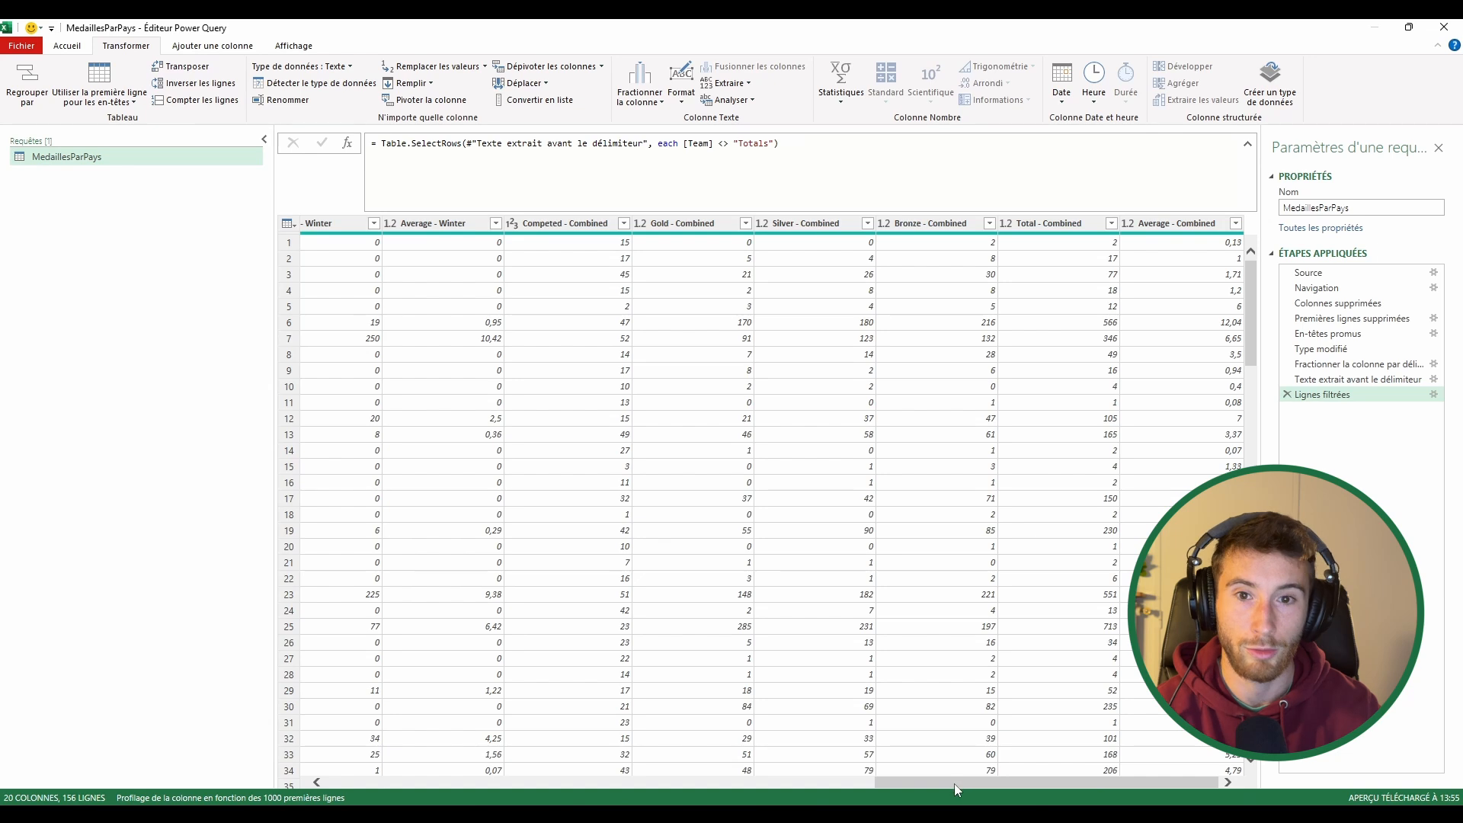
{"action": "left_click_drag", "start_coordinate": [954, 784], "coordinate": [402, 799]}
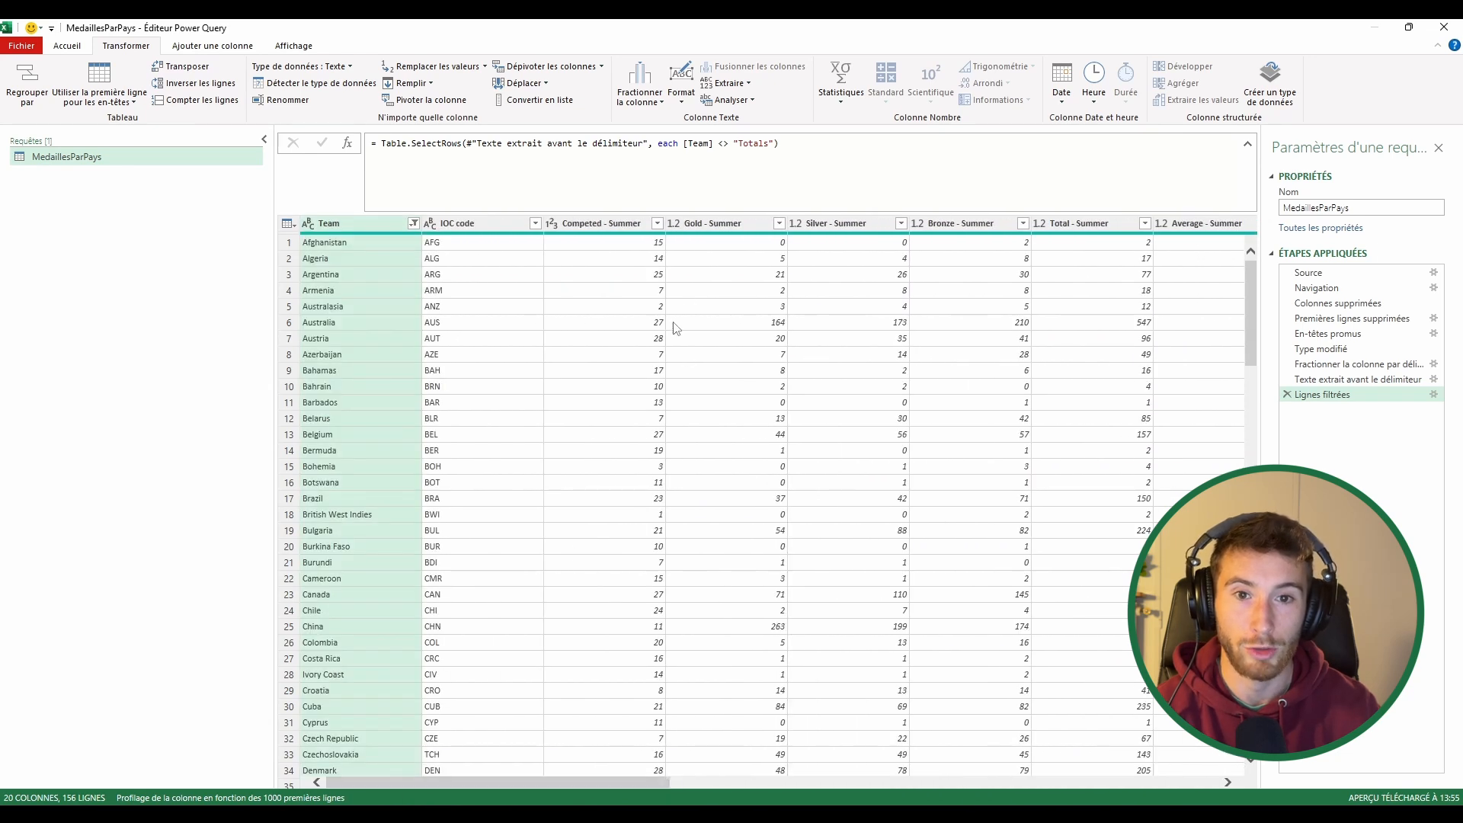
{"action": "left_click", "coordinate": [609, 663]}
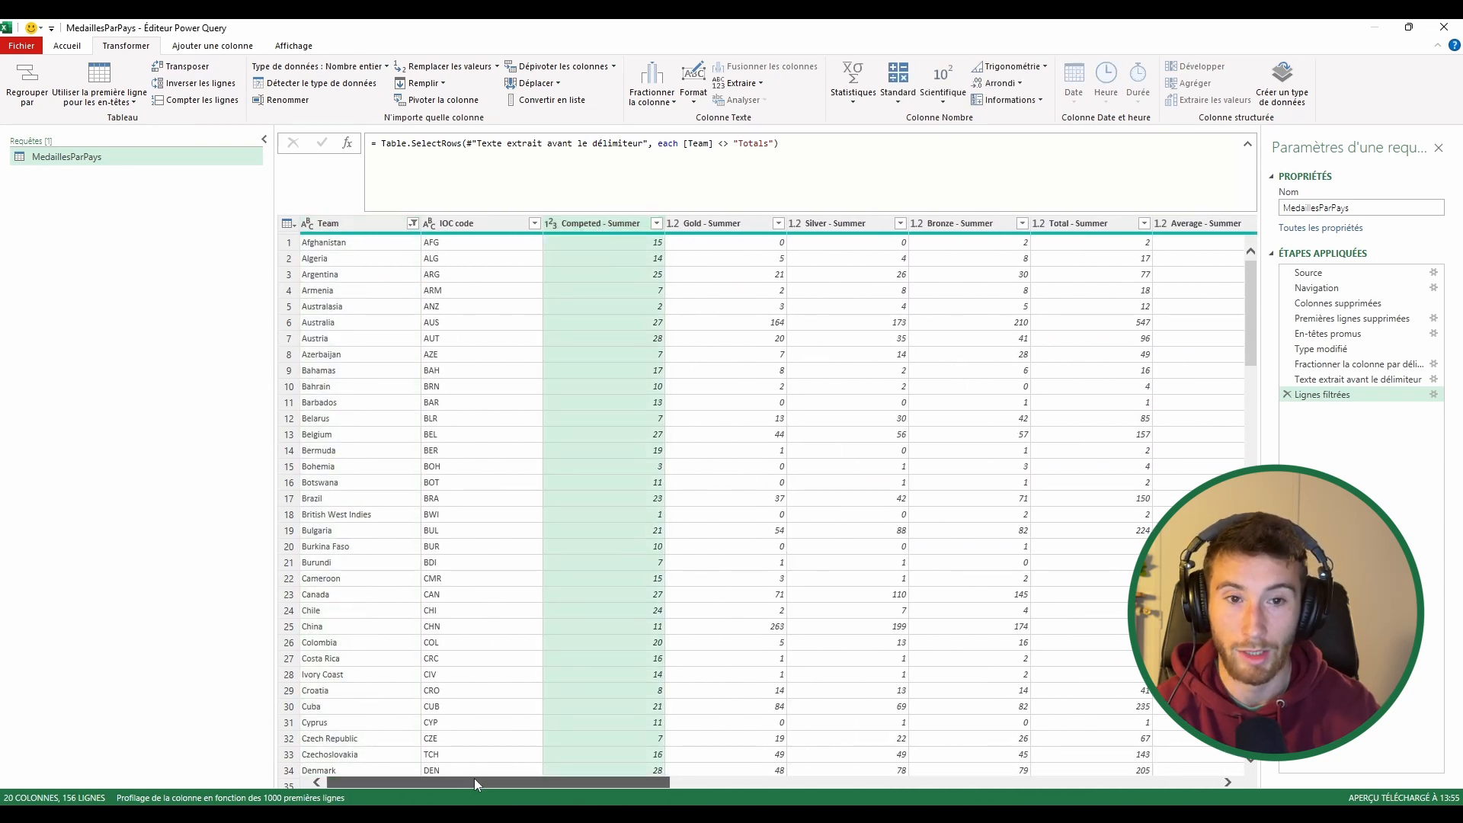
{"action": "left_click_drag", "start_coordinate": [474, 779], "coordinate": [814, 756]}
{"action": "scroll", "coordinate": [840, 750], "scroll_direction": "right", "scroll_amount": 3}
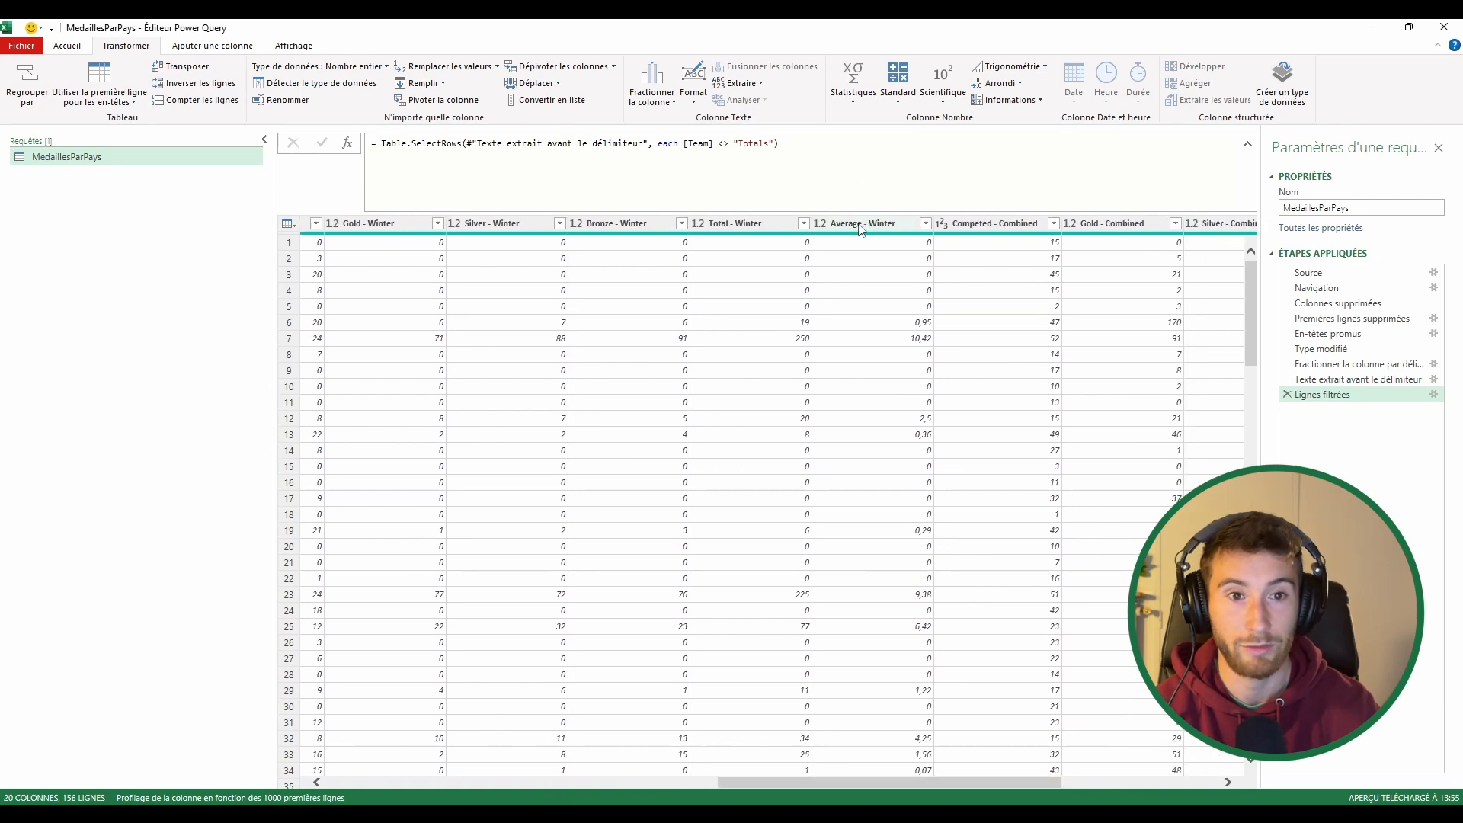
{"action": "left_click", "coordinate": [861, 226], "text": "shift"}
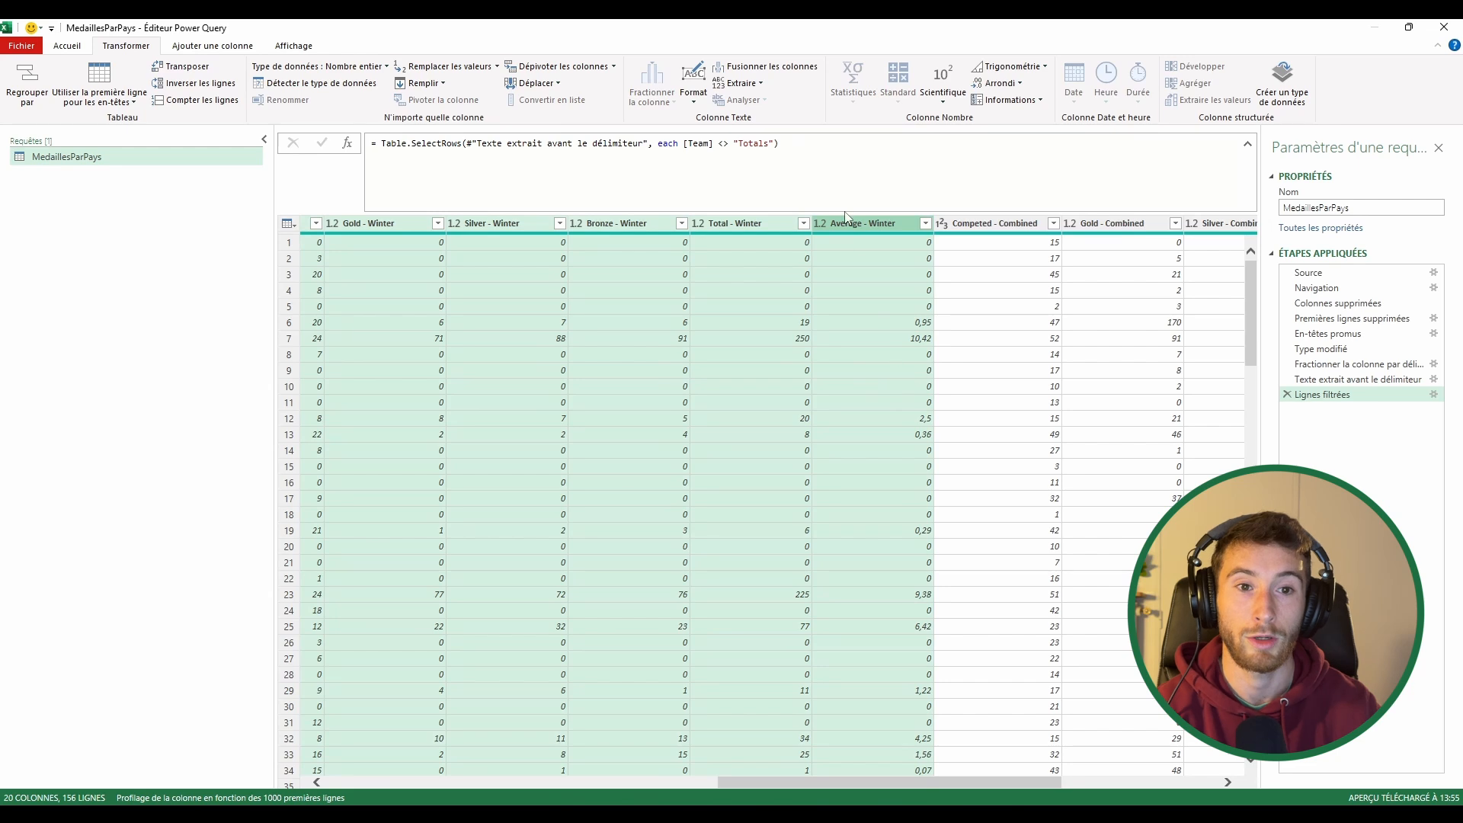
{"action": "right_click", "coordinate": [846, 225]}
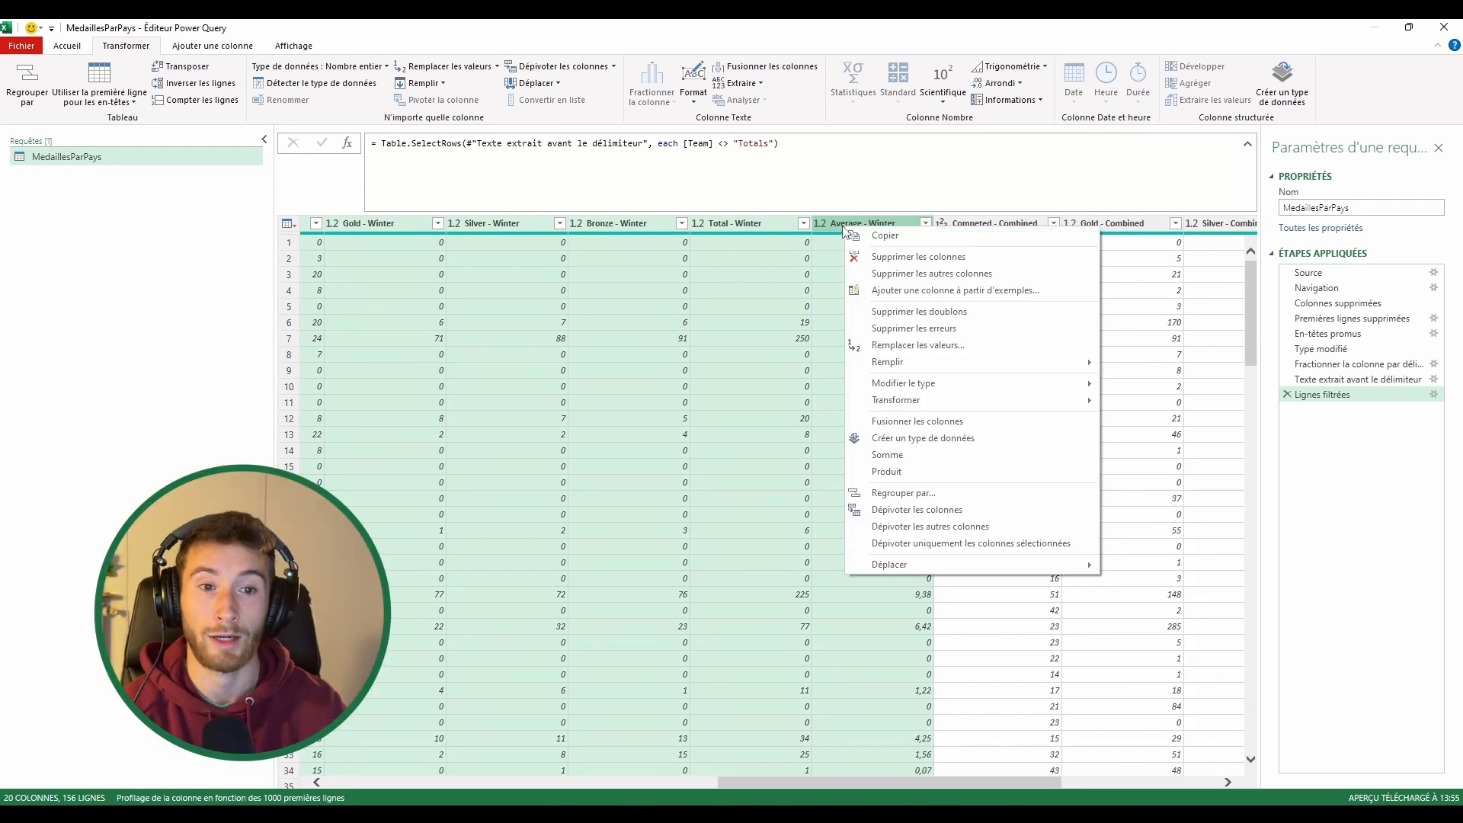
{"action": "mouse_move", "coordinate": [915, 564]}
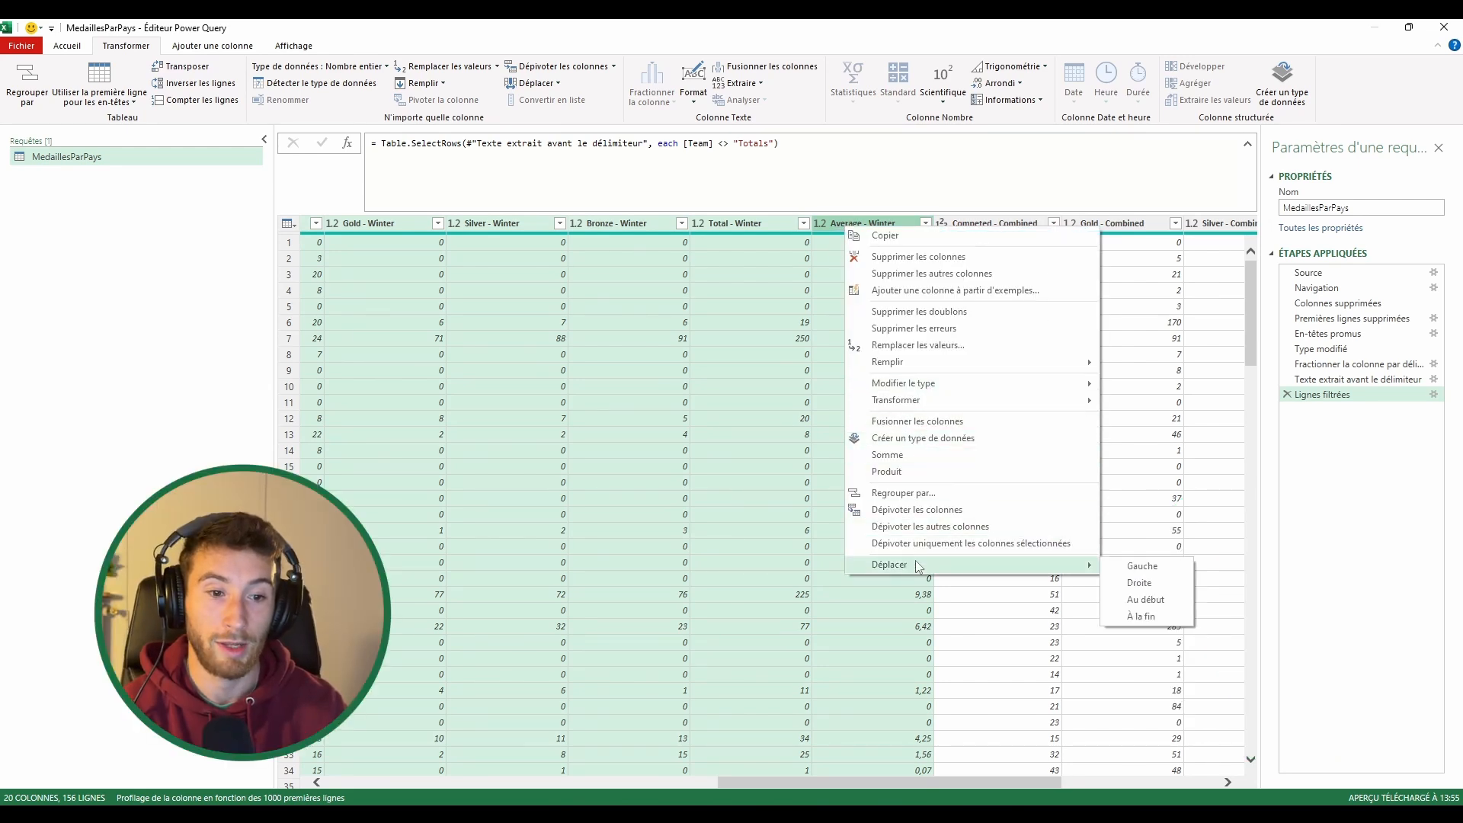
{"action": "left_click", "coordinate": [397, 43]}
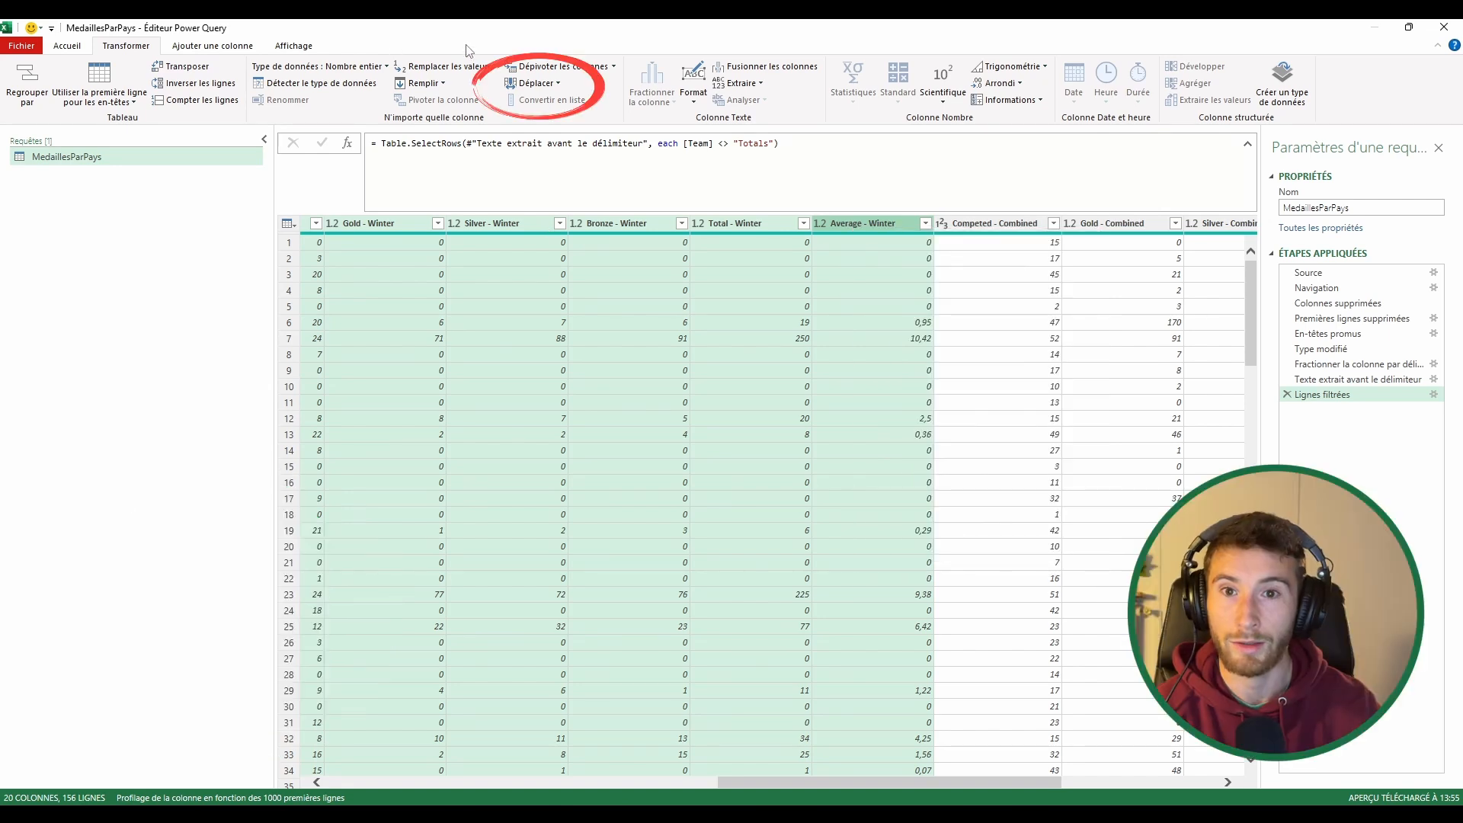
{"action": "left_click", "coordinate": [558, 84]}
{"action": "left_click", "coordinate": [552, 152]}
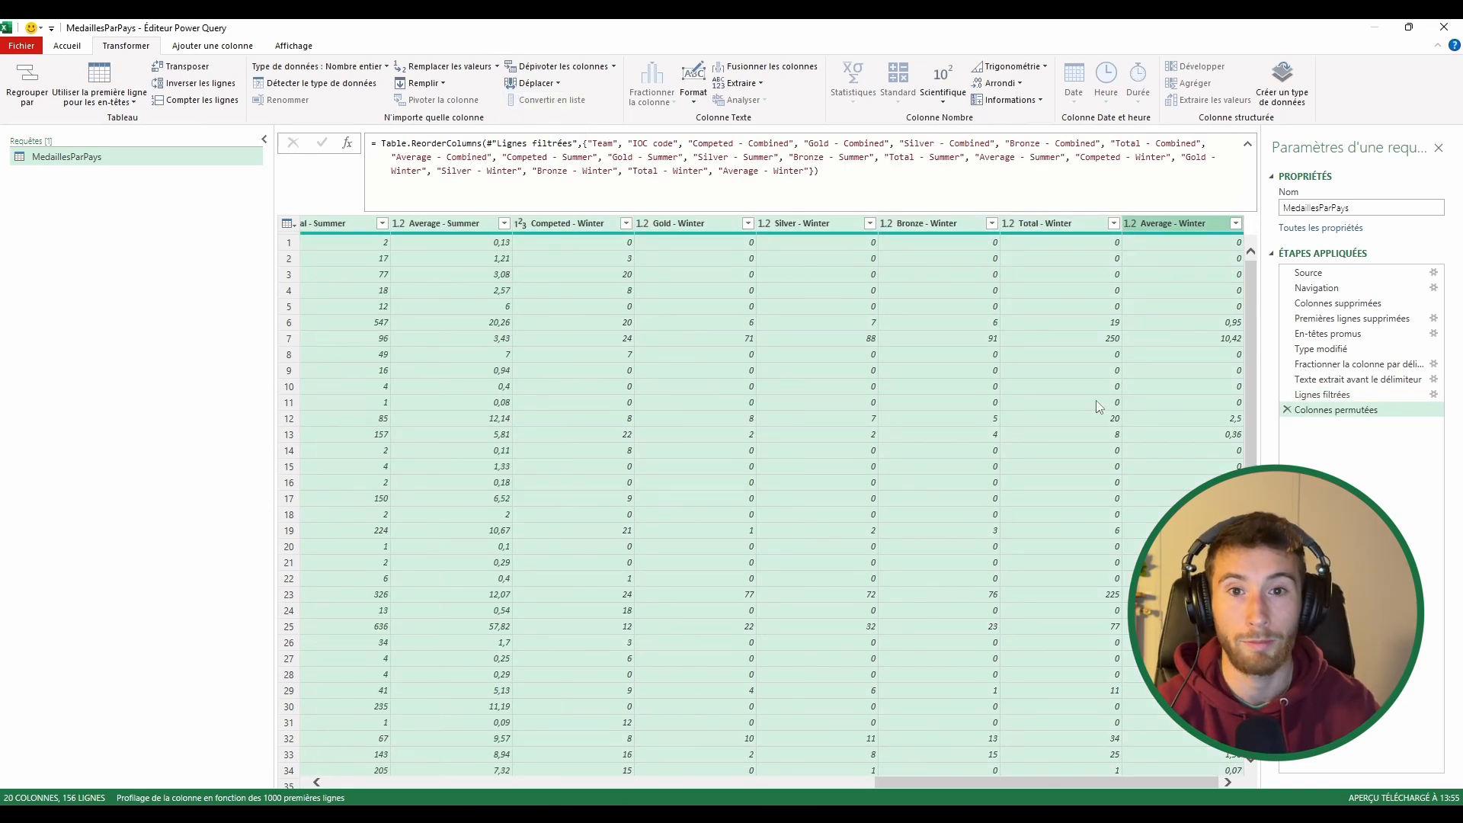
Examine the column list in the reorder step's formula and the new position of the Combined columns
{"action": "double_click", "coordinate": [605, 143]}
{"action": "left_click_drag", "start_coordinate": [670, 141], "coordinate": [809, 170]}
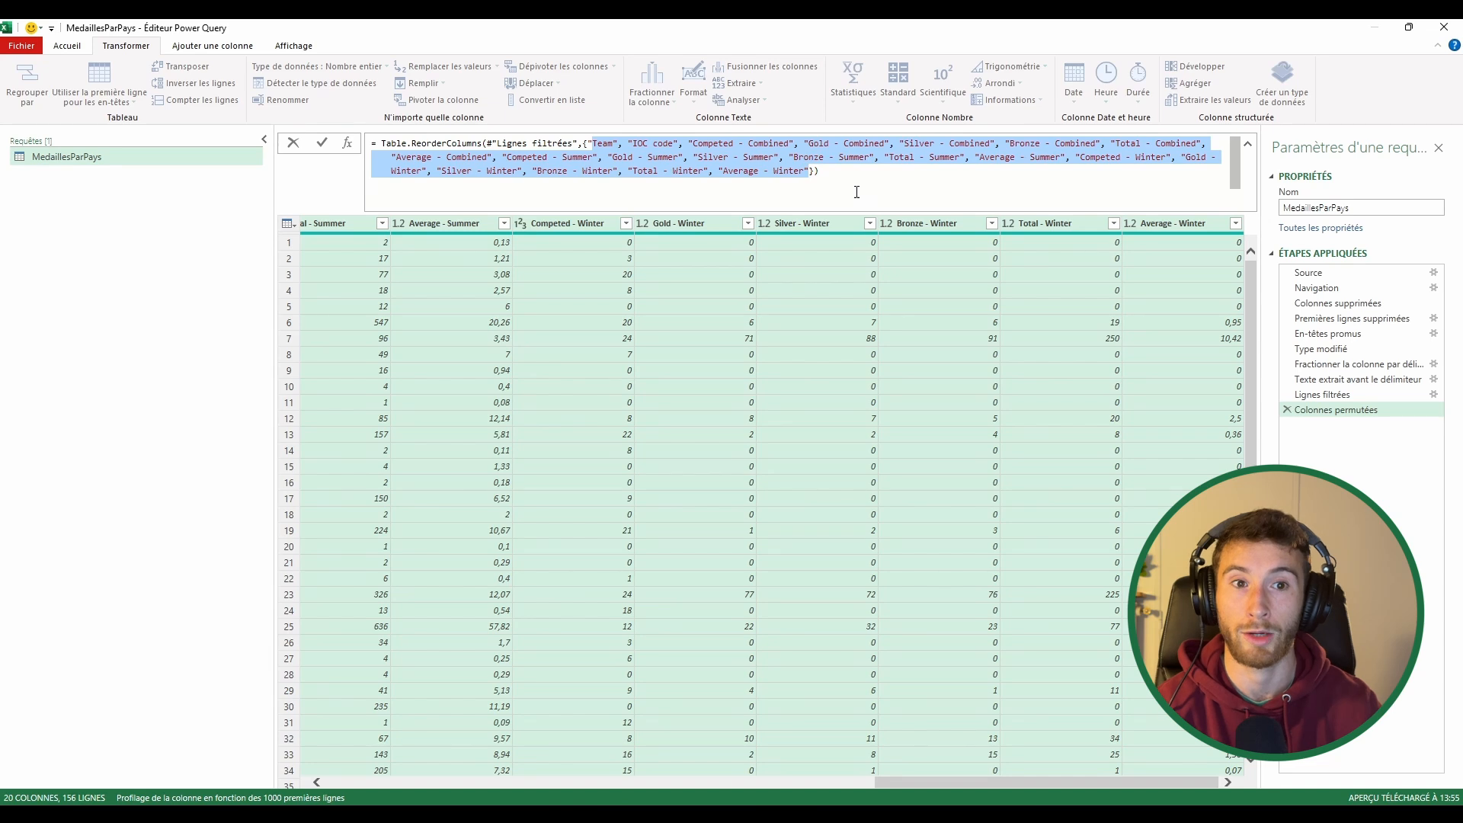
{"action": "left_click", "coordinate": [1031, 359]}
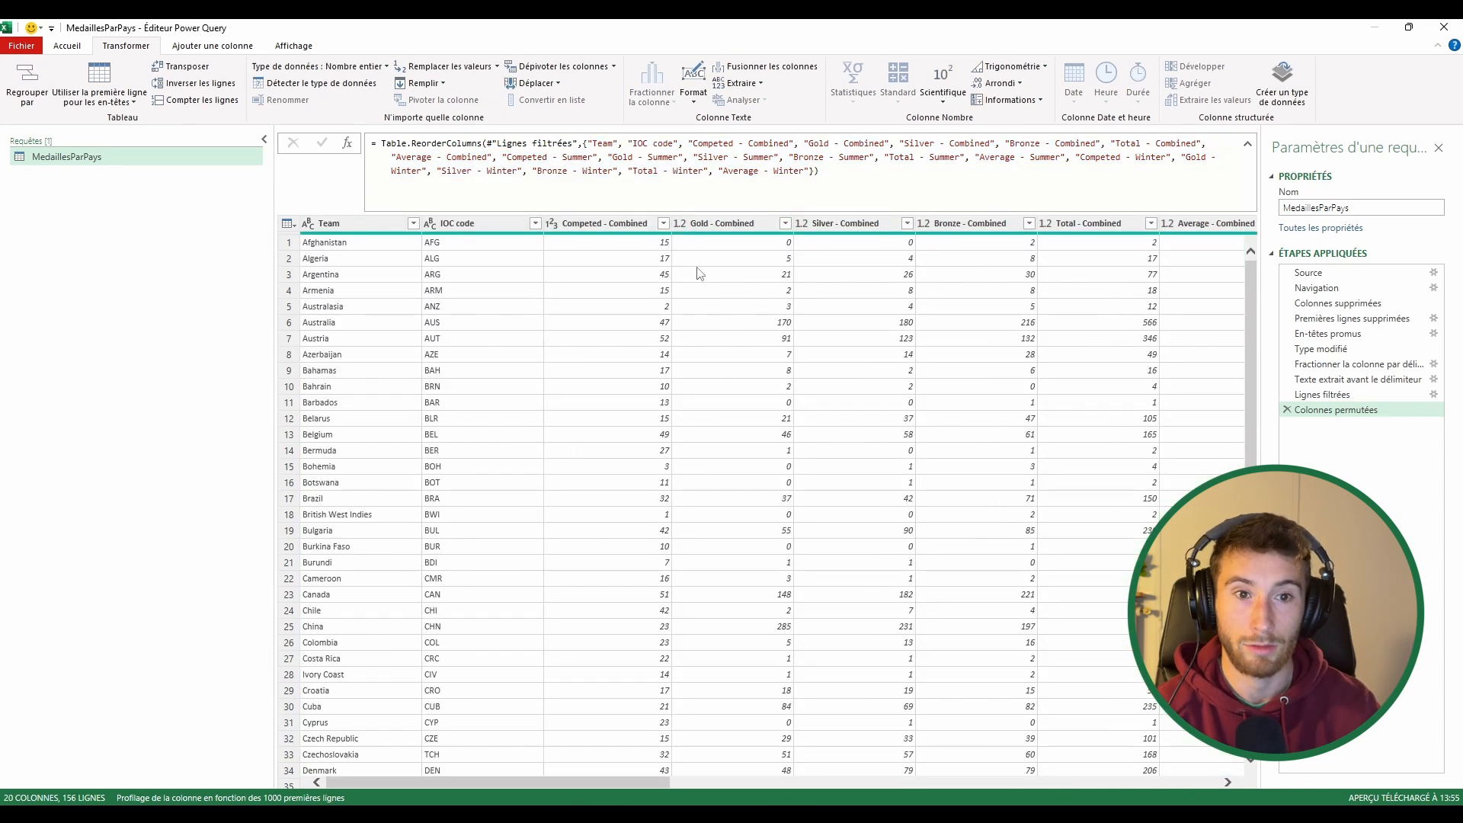
{"action": "left_click", "coordinate": [602, 223]}
{"action": "left_click_drag", "start_coordinate": [632, 770], "coordinate": [700, 777]}
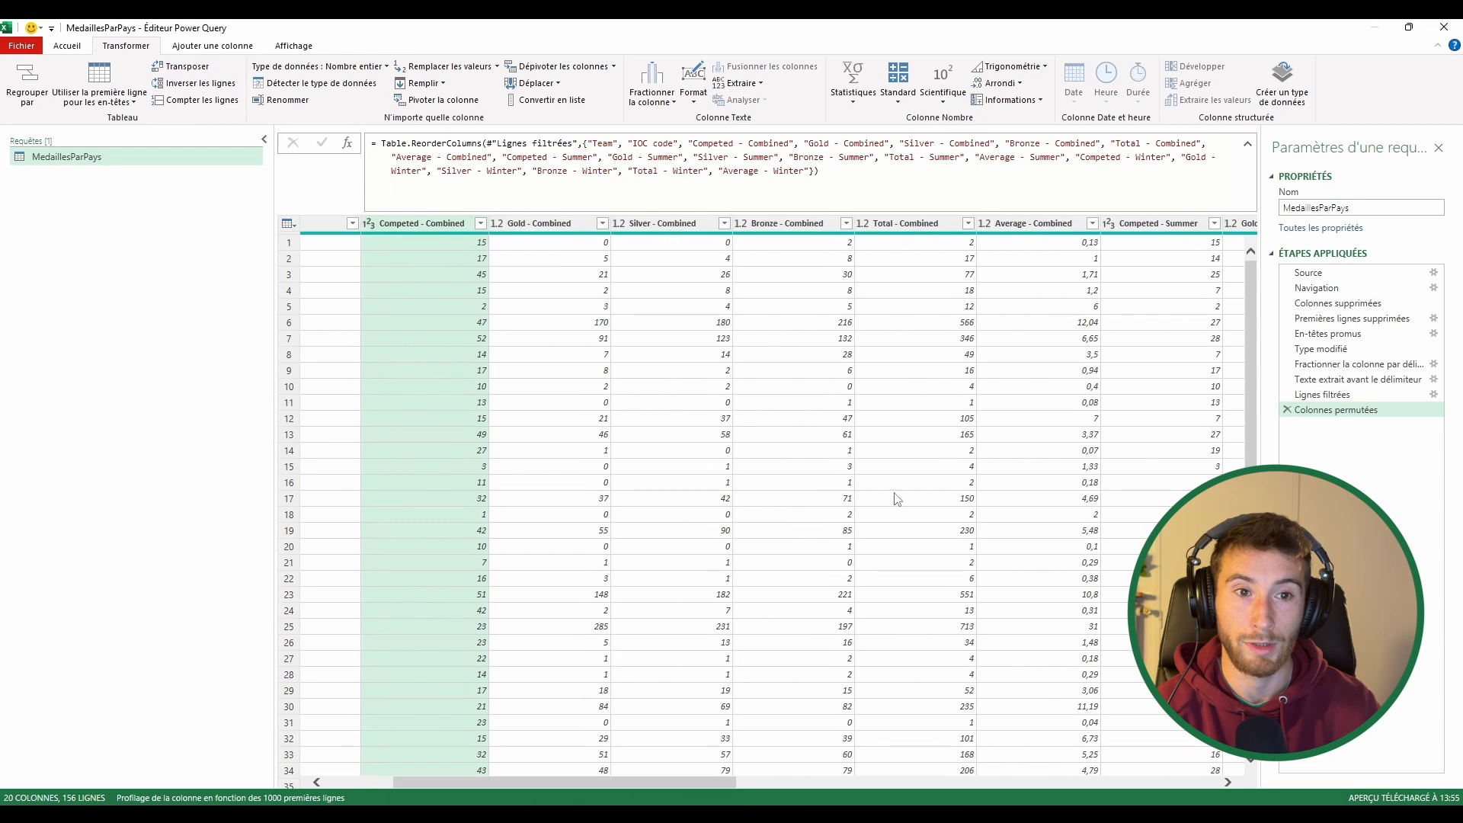
{"action": "left_click", "coordinate": [1146, 225], "text": "shift"}
{"action": "left_click", "coordinate": [1066, 225], "text": "shift"}
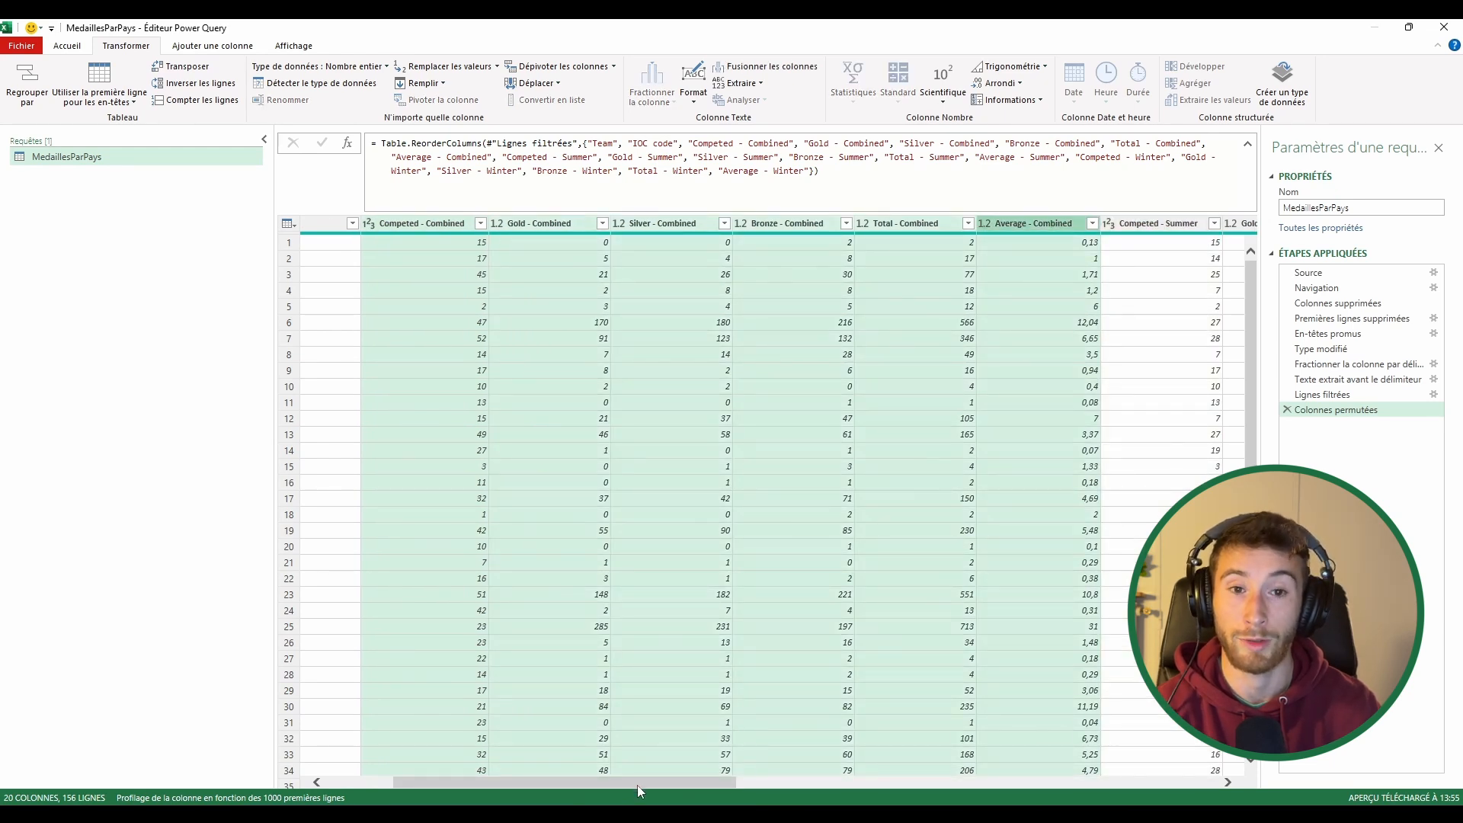
{"action": "left_click_drag", "start_coordinate": [638, 785], "coordinate": [1184, 800]}
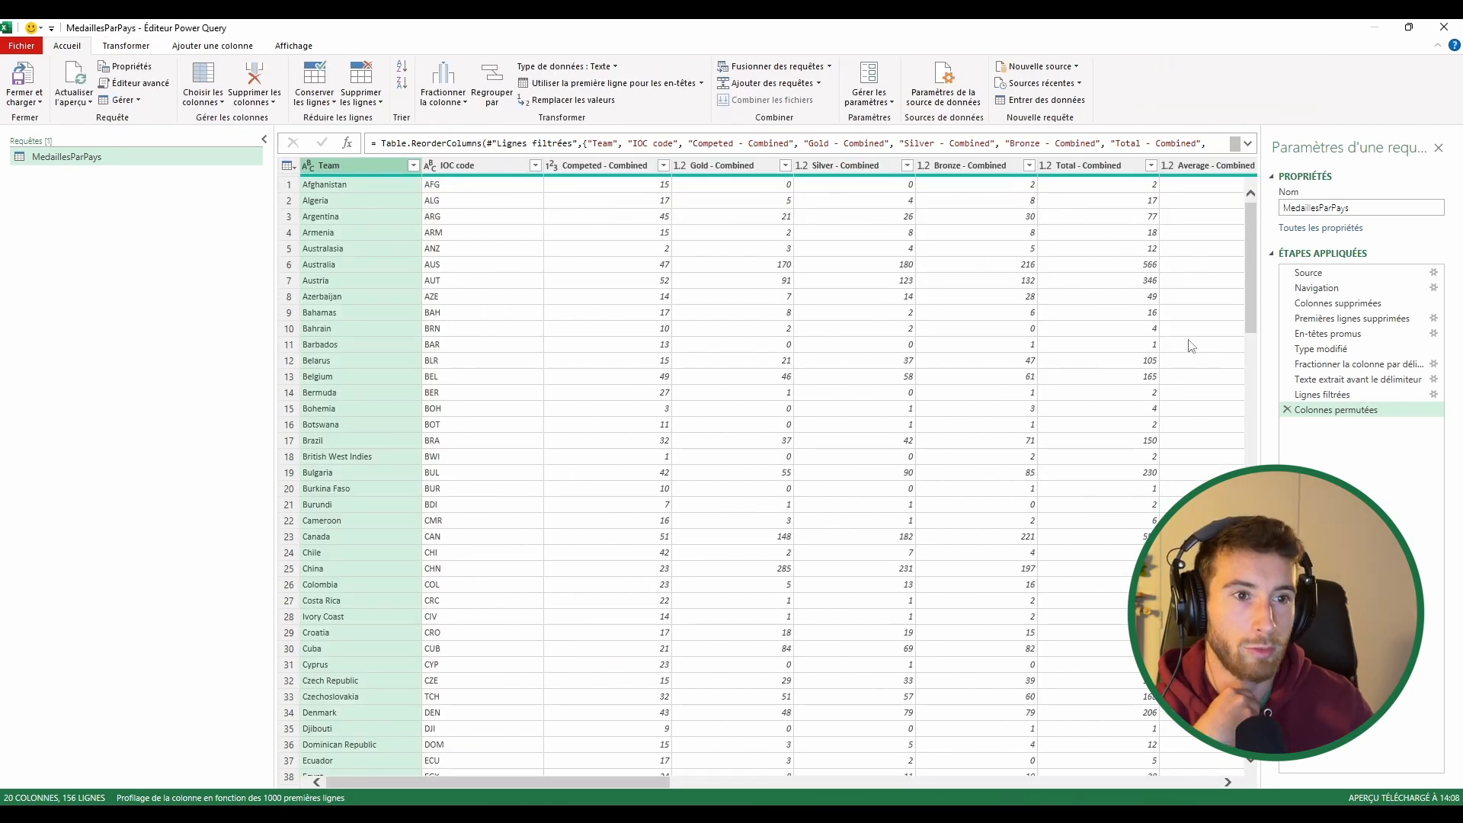
Sort the table by Total - Combined in descending order and load the query result into the worksheet
{"action": "left_click", "coordinate": [1151, 165]}
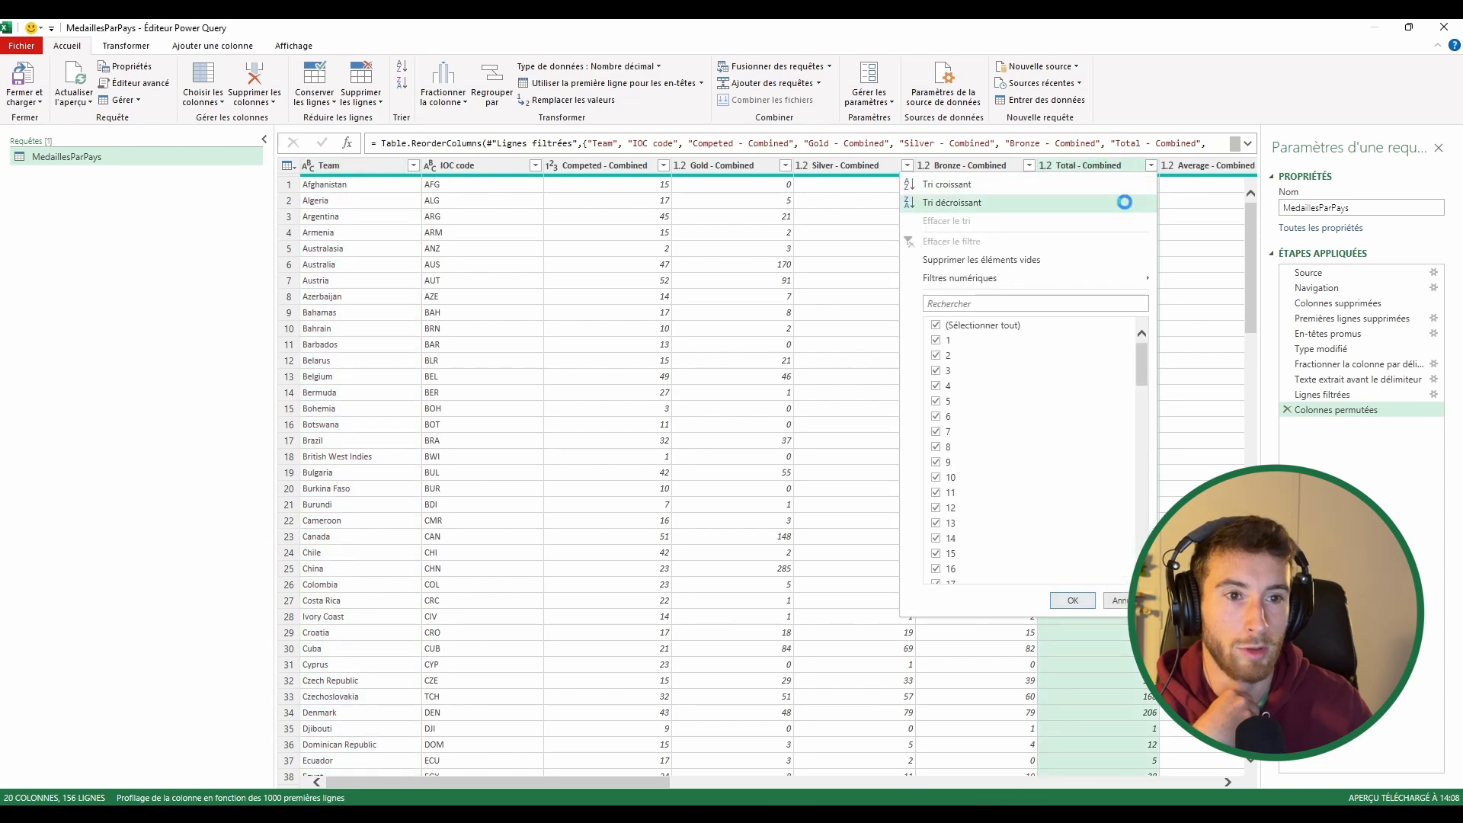
{"action": "left_click", "coordinate": [1125, 202]}
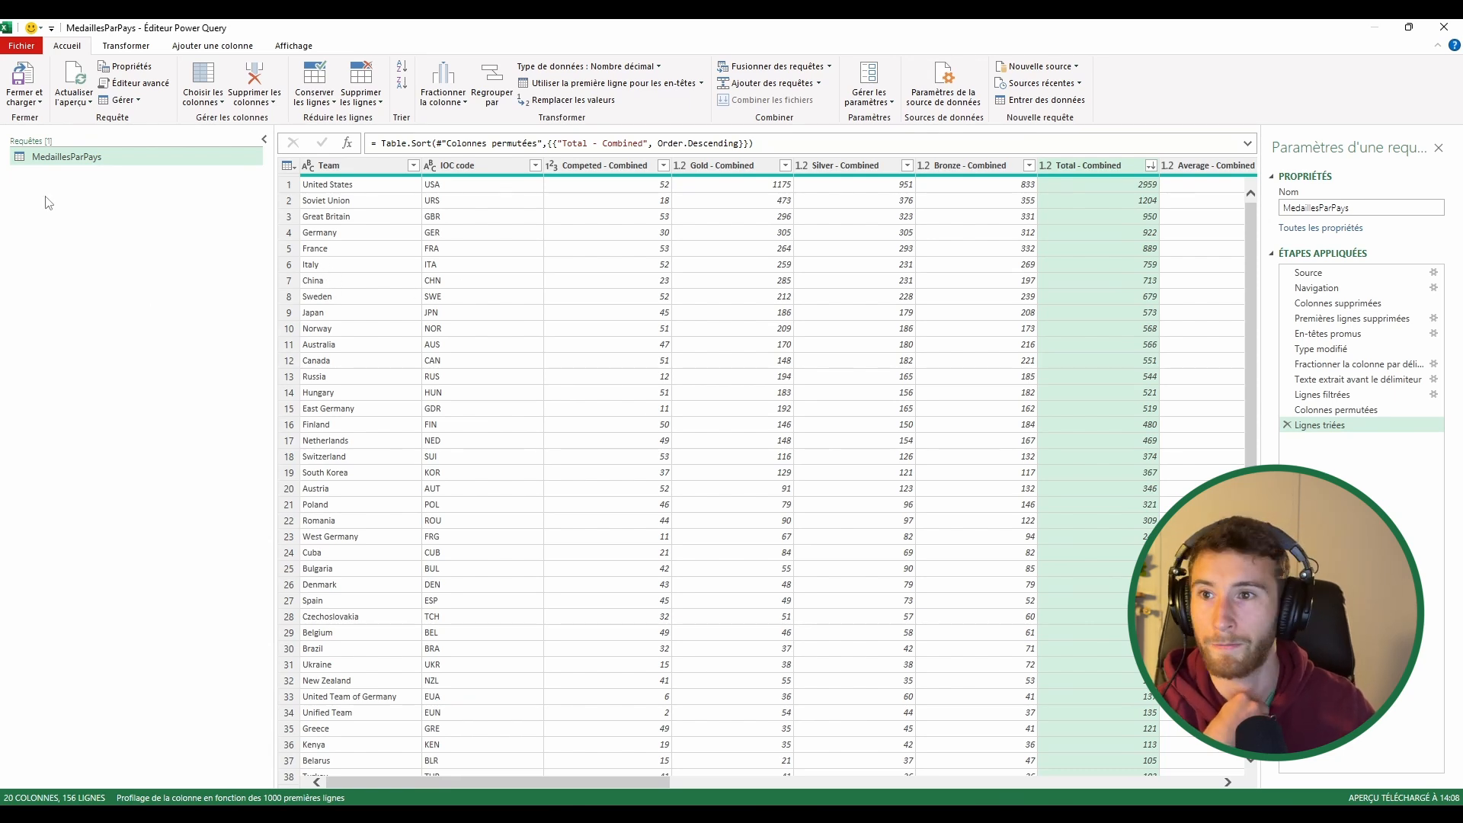
{"action": "left_click", "coordinate": [24, 76]}
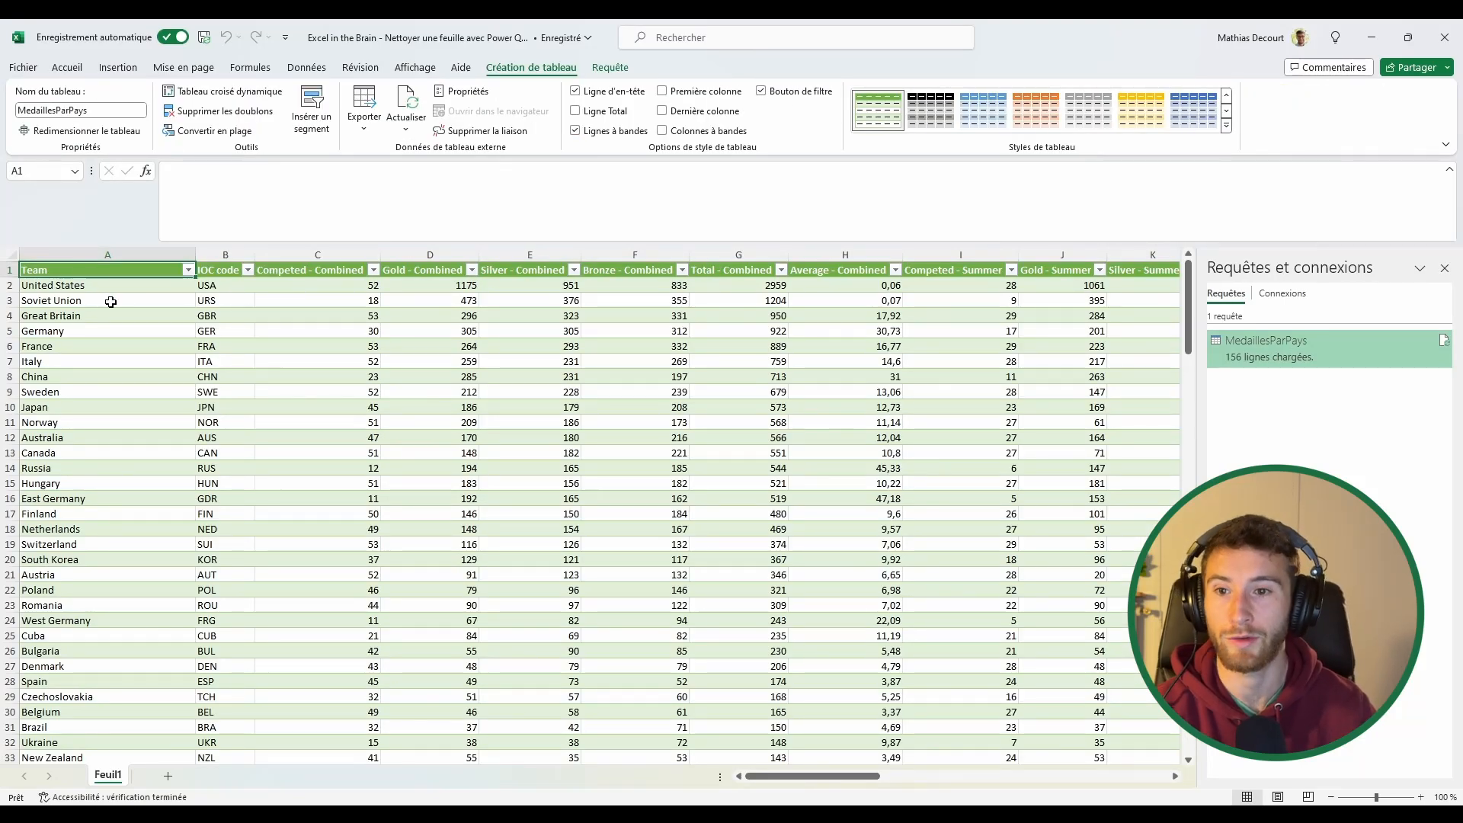
{"action": "left_click", "coordinate": [361, 405]}
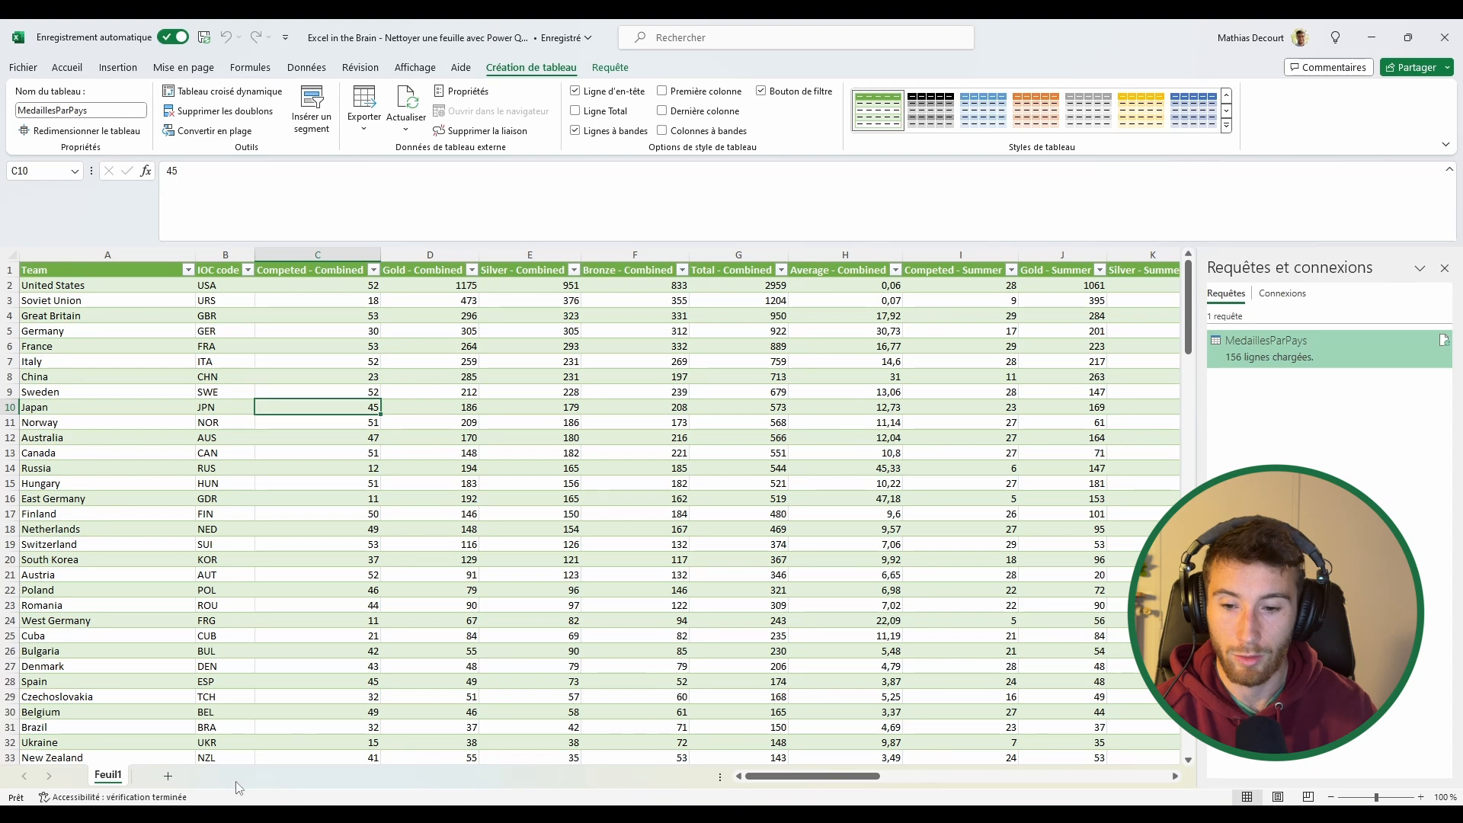
Switch to the source medals workbook and set Afghanistan's Competed - Summer value in cell C7 to 16
{"action": "left_click", "coordinate": [336, 814]}
{"action": "double_click", "coordinate": [261, 206]}
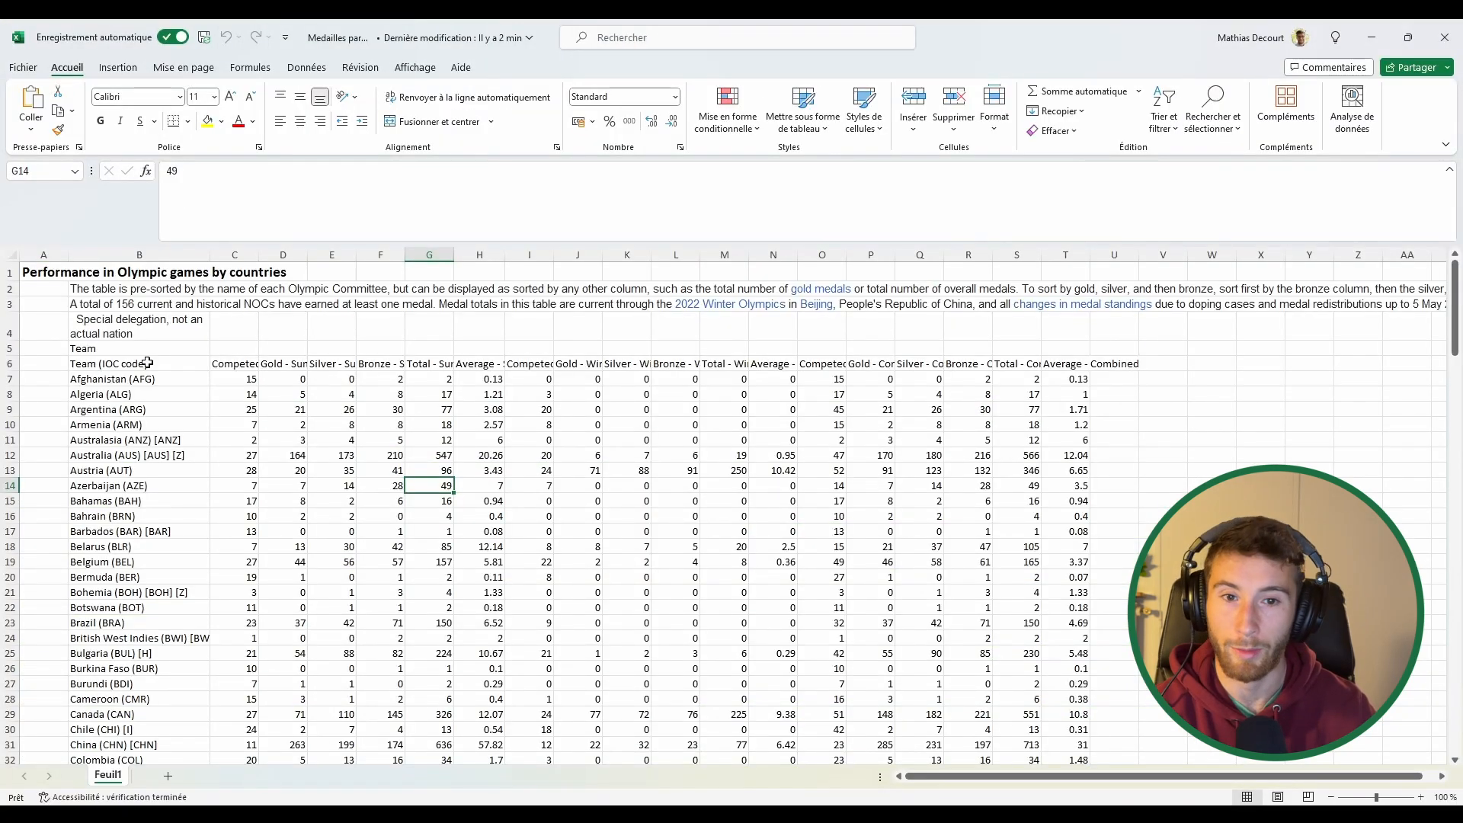
{"action": "key", "text": "alt+Tab"}
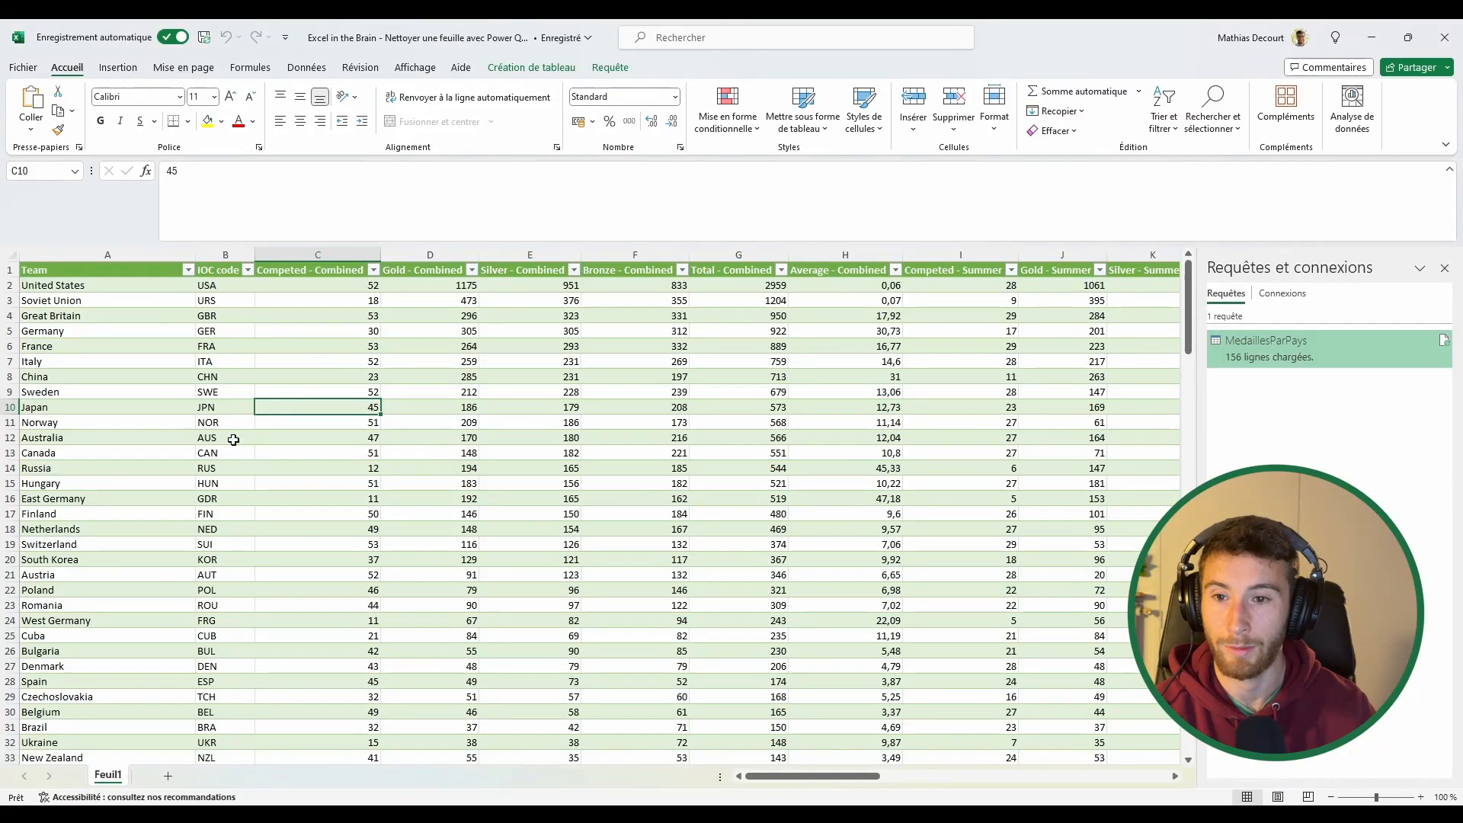
{"action": "key", "text": "alt+Tab"}
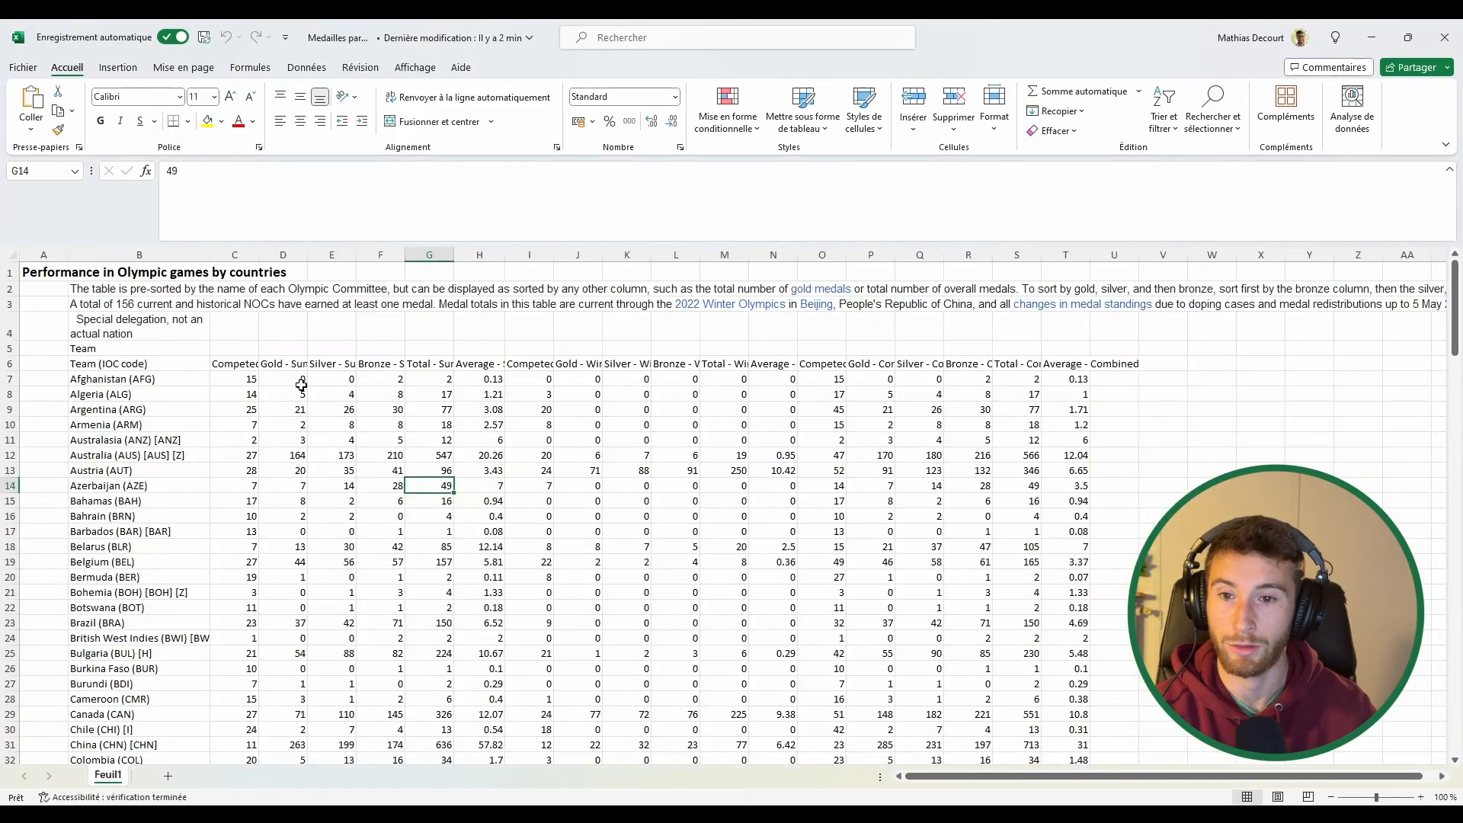
{"action": "left_click", "coordinate": [241, 379]}
{"action": "right_click", "coordinate": [439, 349]}
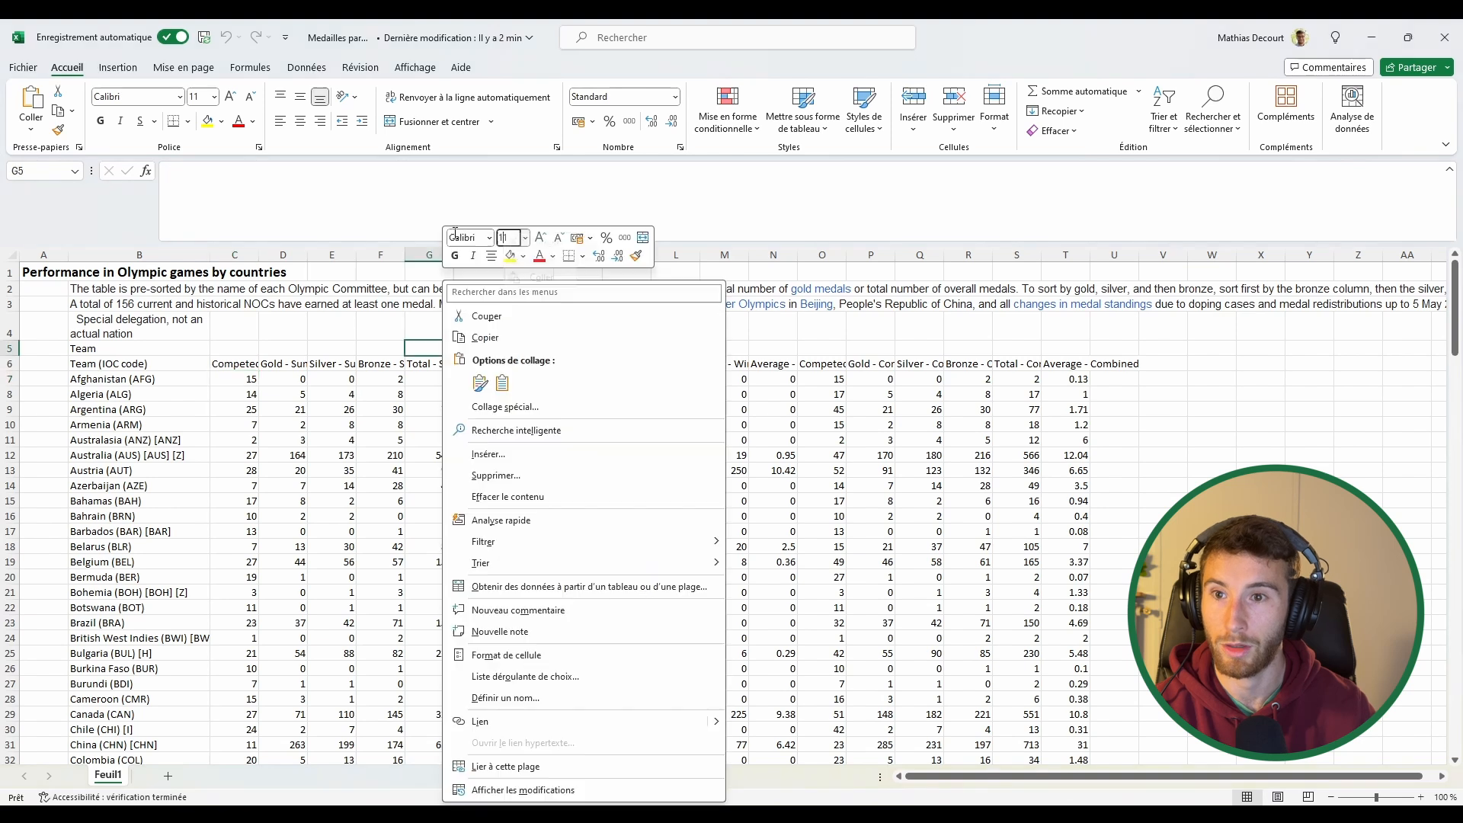
{"action": "left_click", "coordinate": [240, 378]}
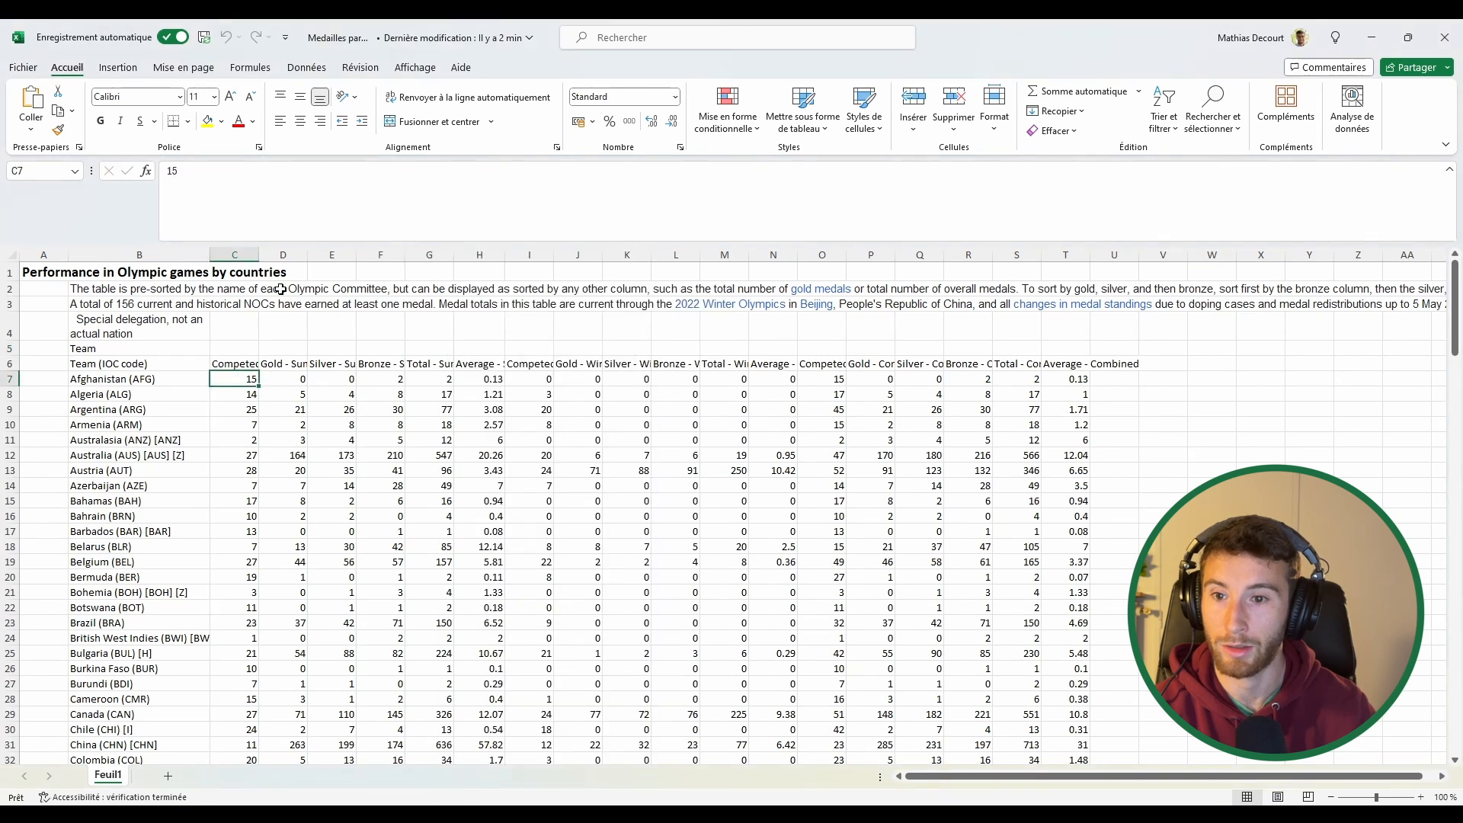
{"action": "left_click", "coordinate": [185, 174]}
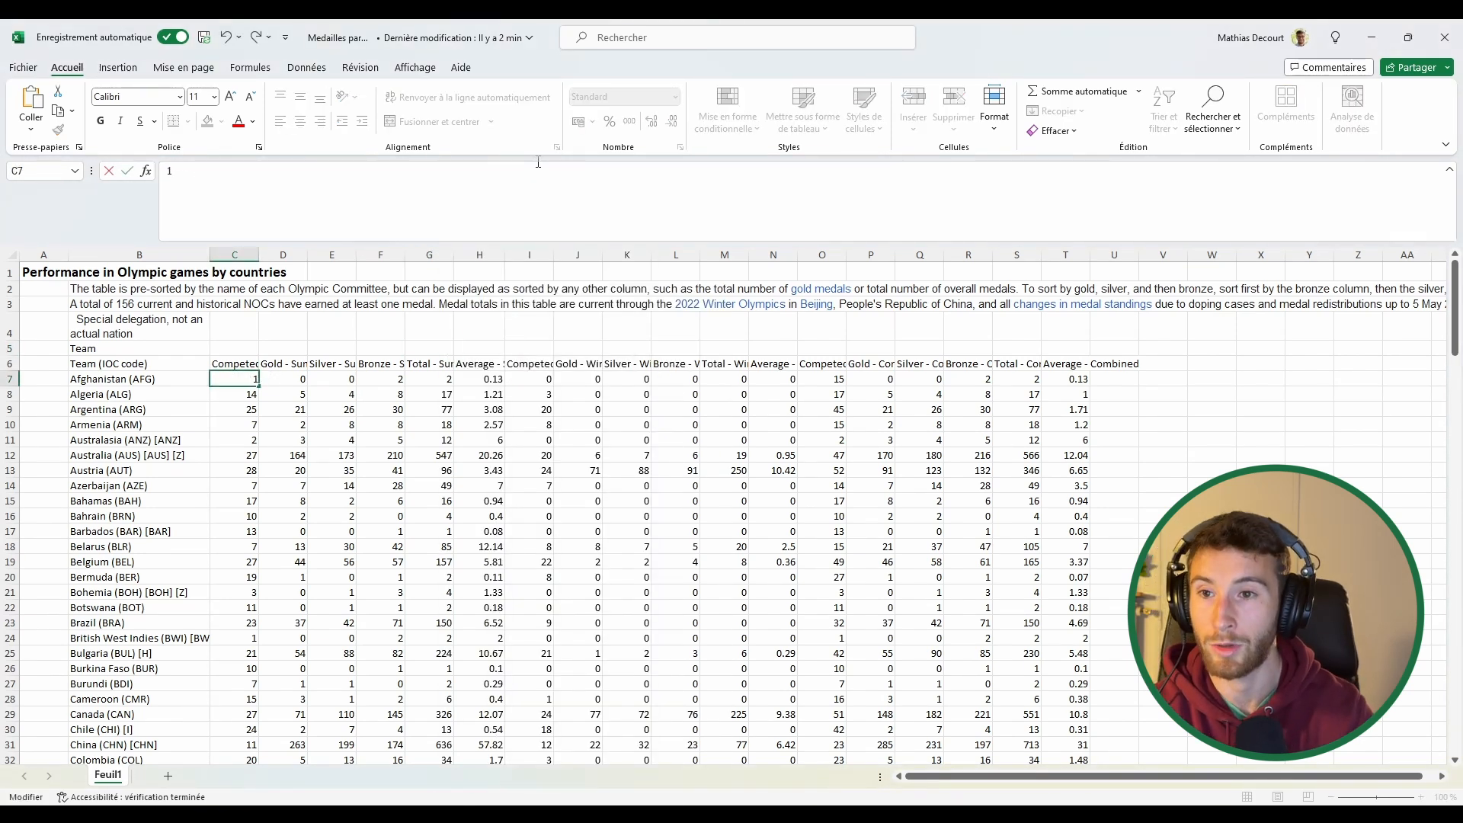
{"action": "key", "text": "Tab"}
Return to the workbook with the cleaned table and refresh the MedaillesParPays query
{"action": "left_click", "coordinate": [364, 407]}
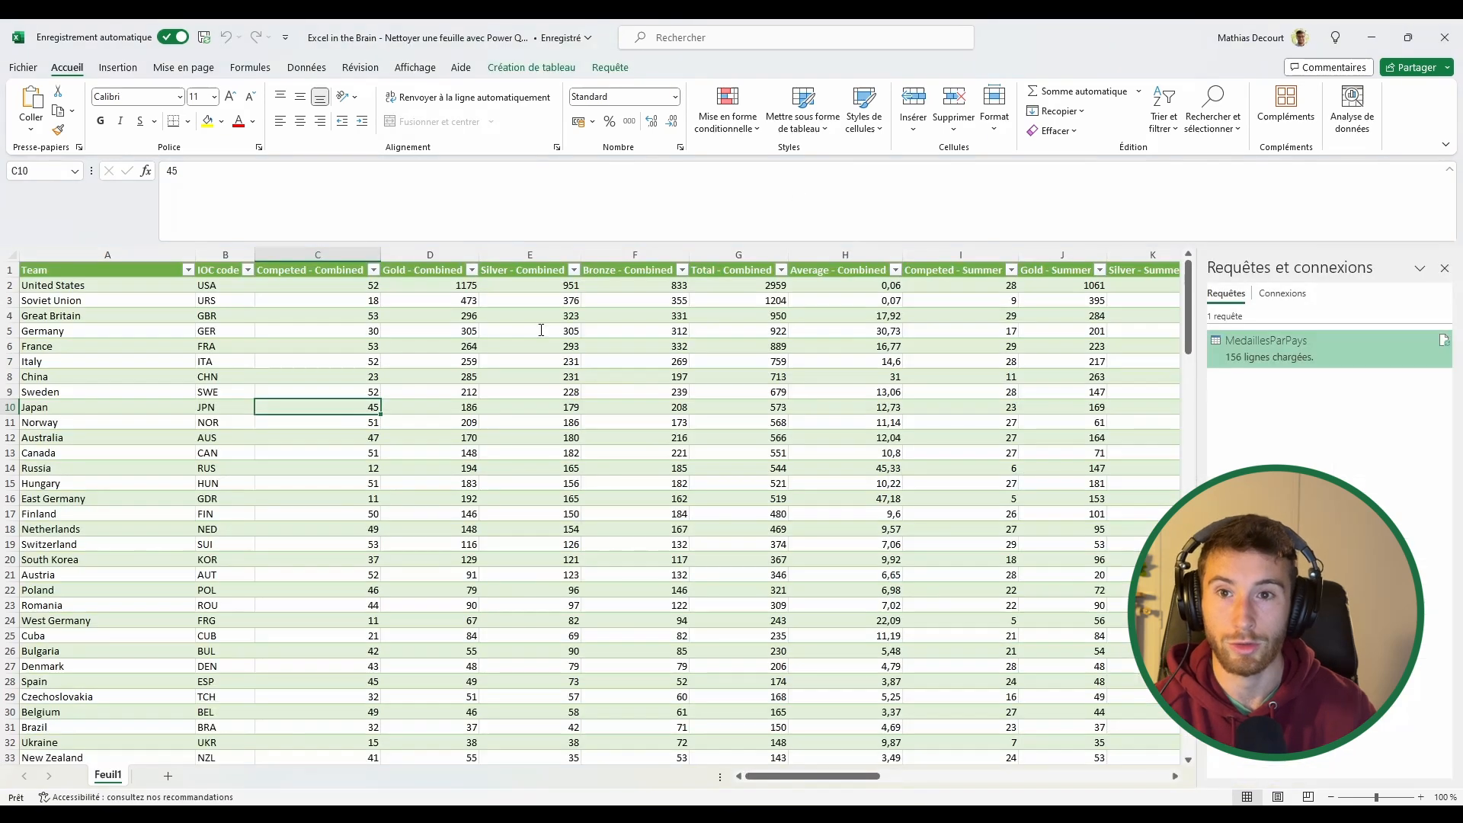
{"action": "left_click", "coordinate": [442, 409]}
{"action": "left_click", "coordinate": [611, 67]}
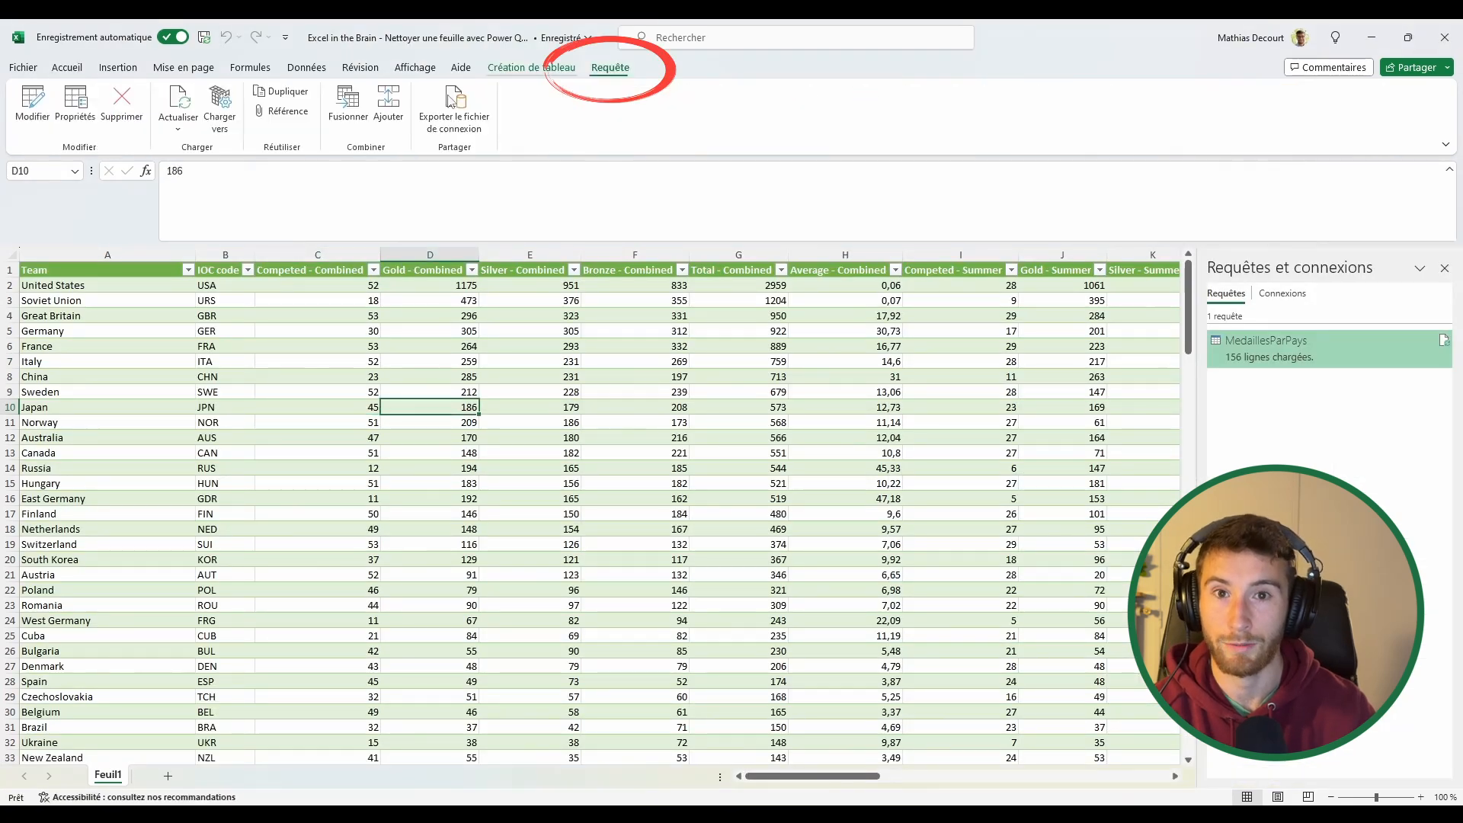
{"action": "left_click", "coordinate": [183, 102]}
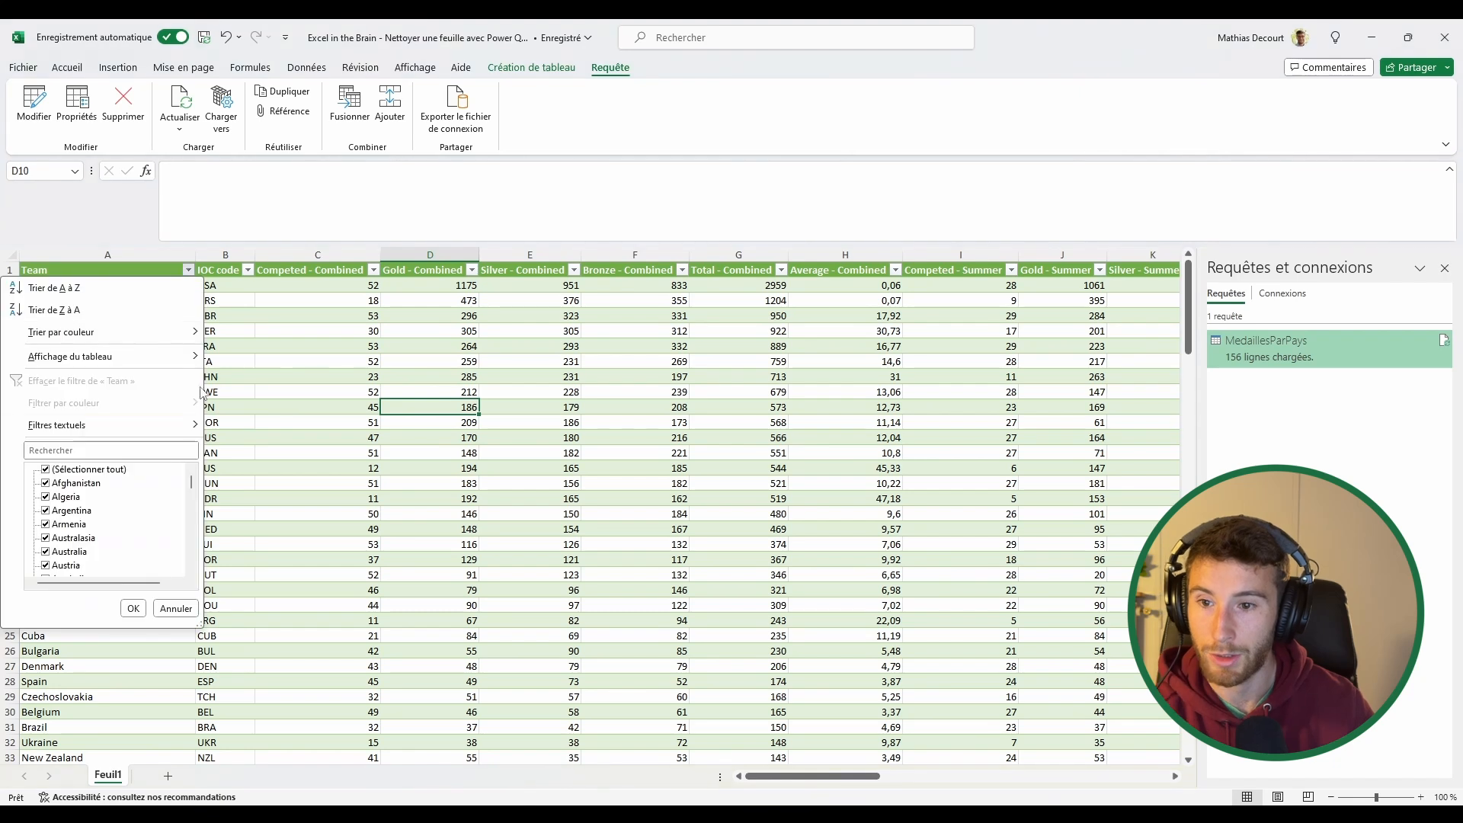
Filter the Team column to Afghanistan and check its Competed - Summer value
{"action": "left_click", "coordinate": [187, 269]}
{"action": "left_click", "coordinate": [81, 451]}
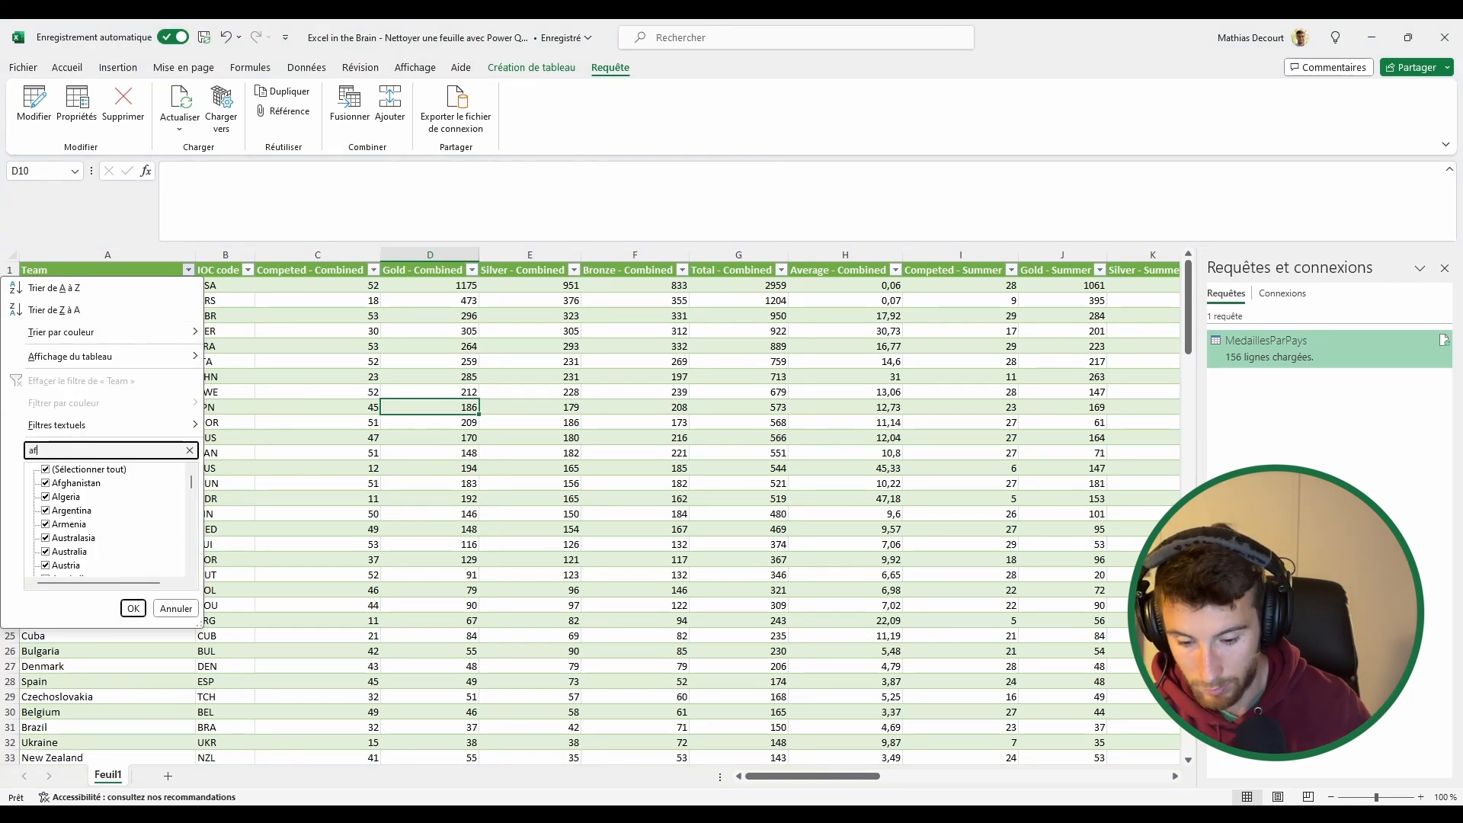
{"action": "left_click", "coordinate": [133, 608]}
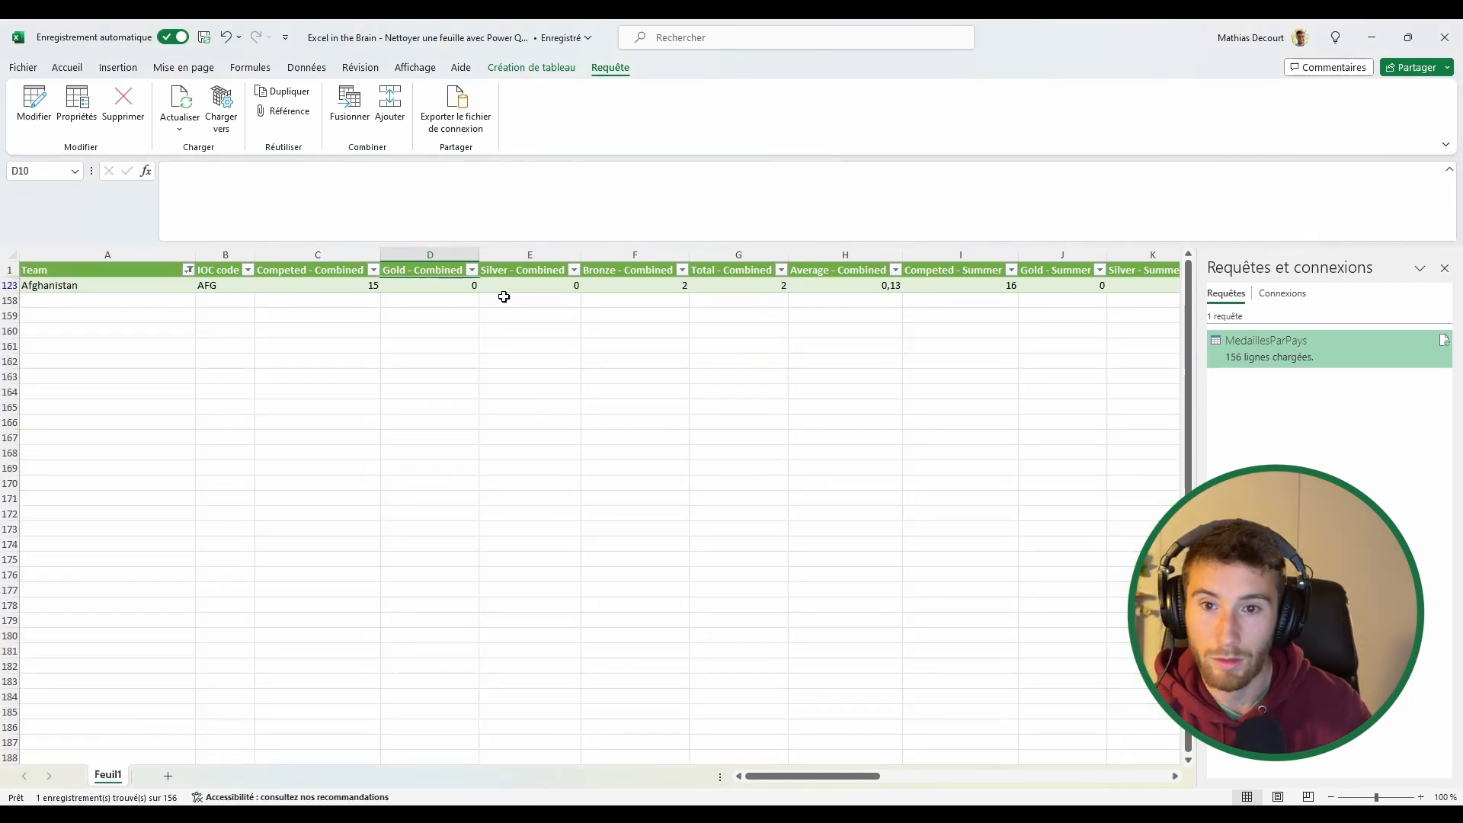
{"action": "left_click_drag", "start_coordinate": [776, 775], "coordinate": [802, 775]}
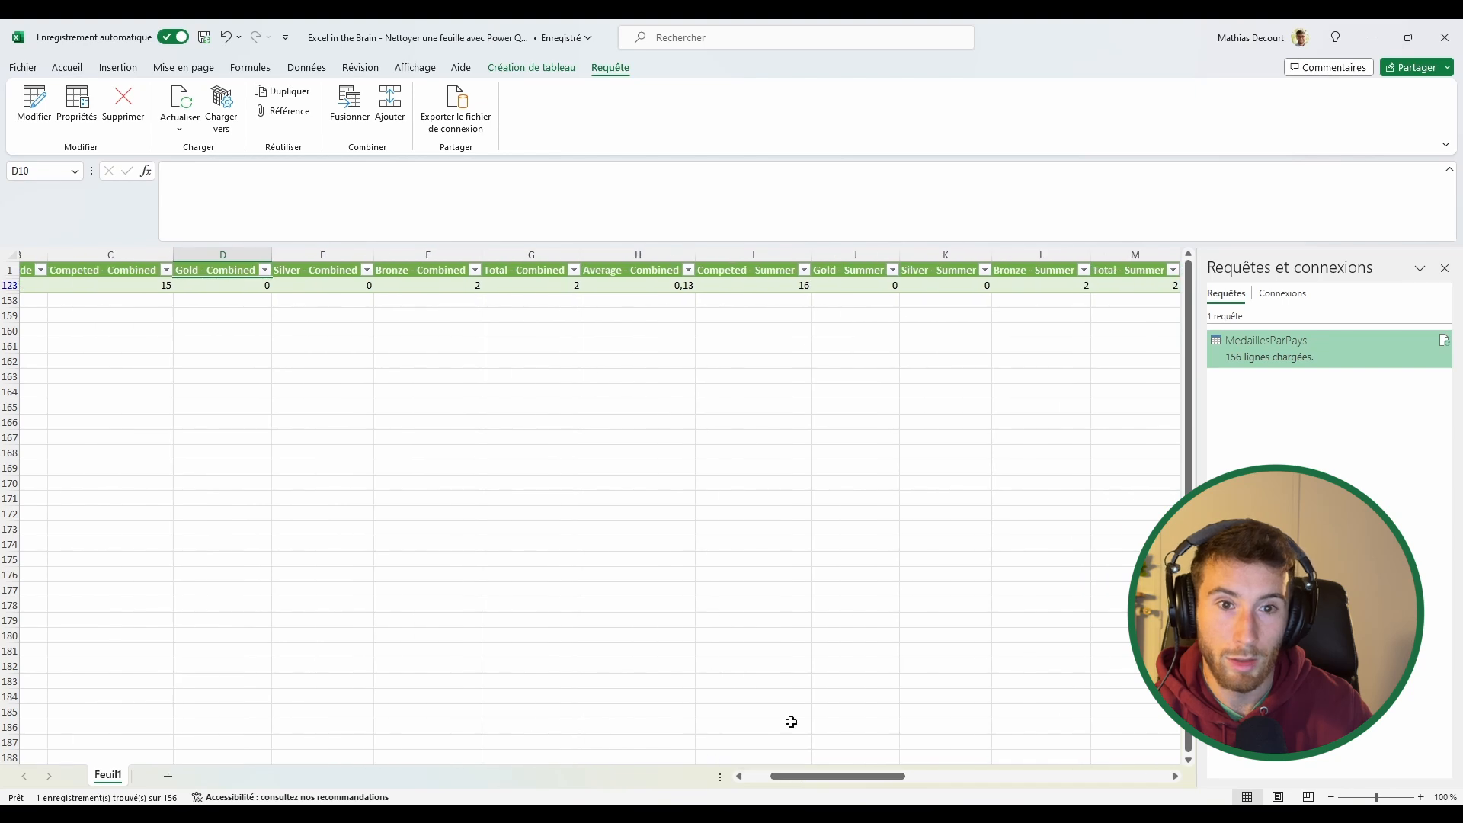
{"action": "left_click", "coordinate": [751, 280]}
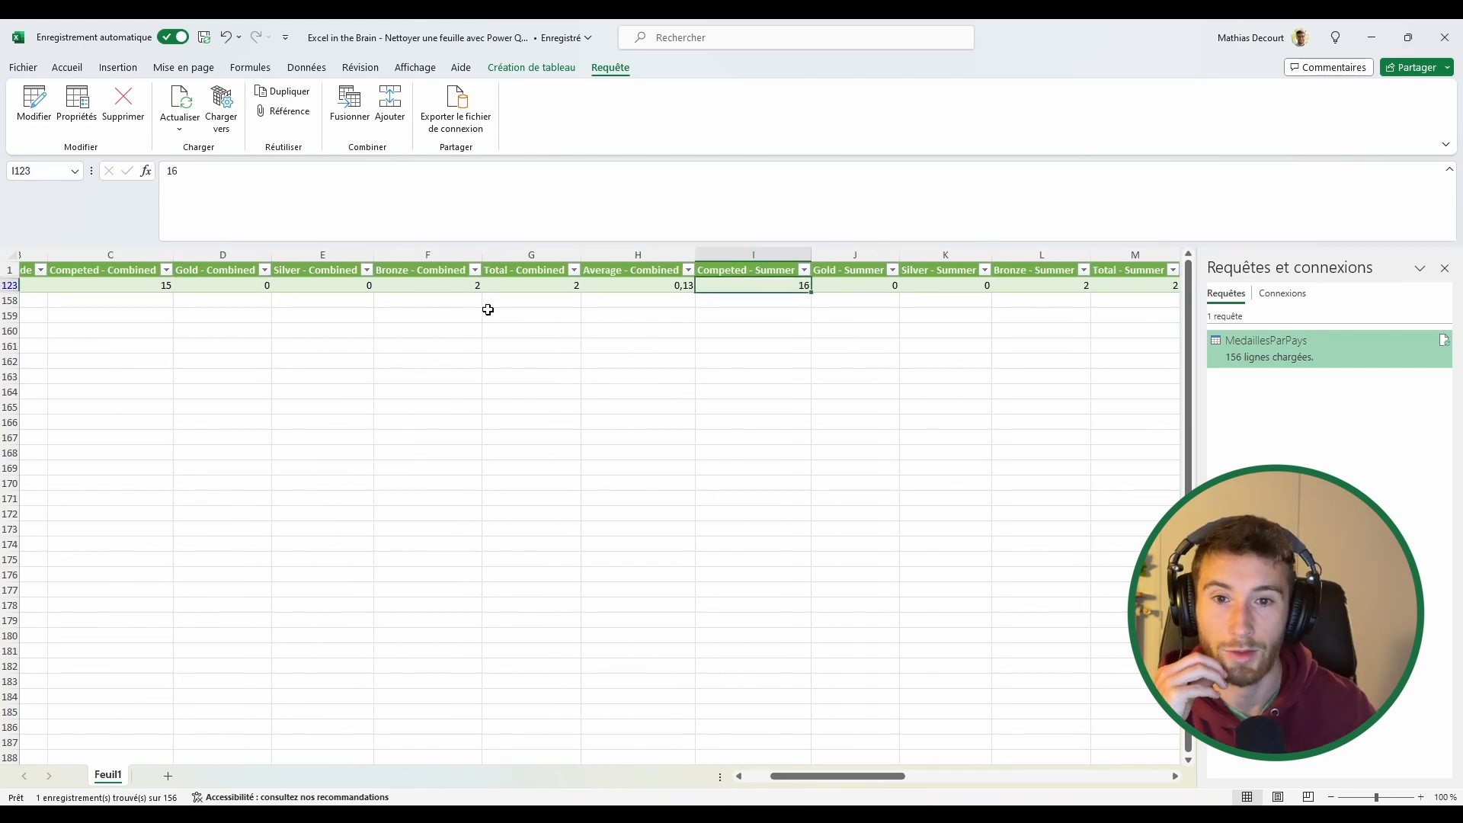
{"action": "left_click", "coordinate": [479, 288]}
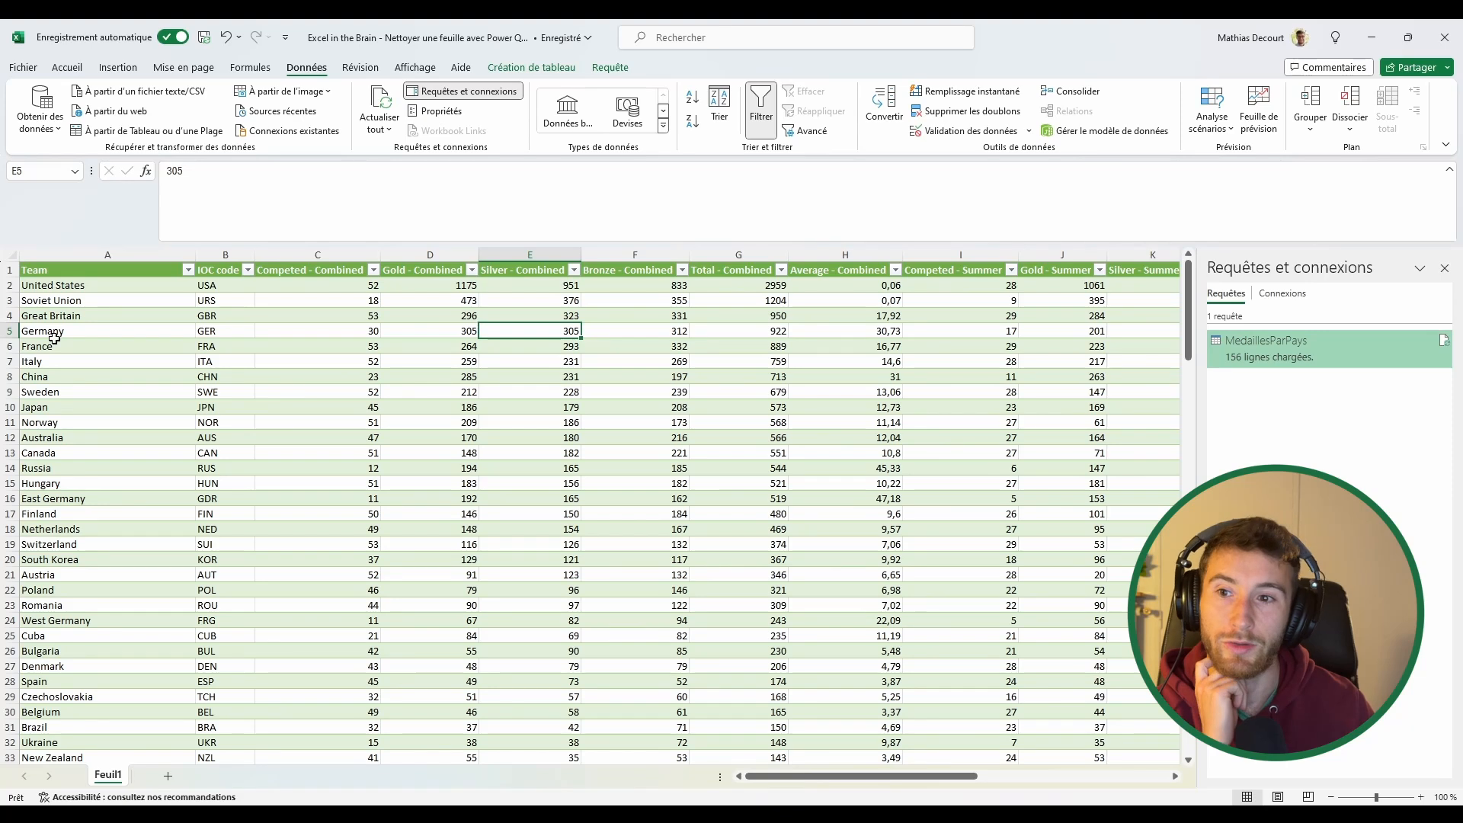
Examine the team rows and the statistics columns from Competed - Combined onward in the loaded table
{"action": "left_click_drag", "start_coordinate": [53, 284], "coordinate": [92, 499]}
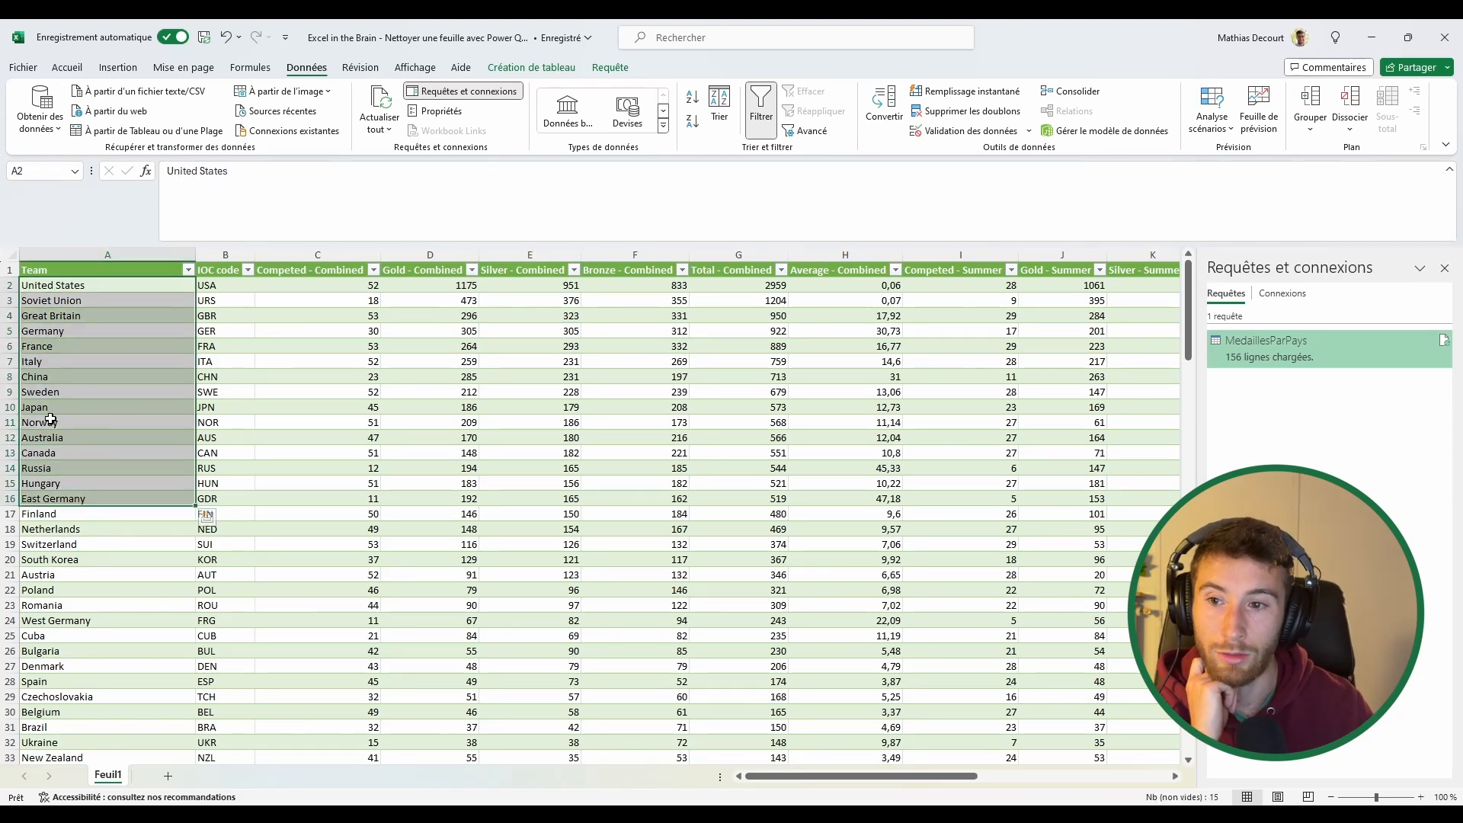
{"action": "left_click", "coordinate": [9, 316]}
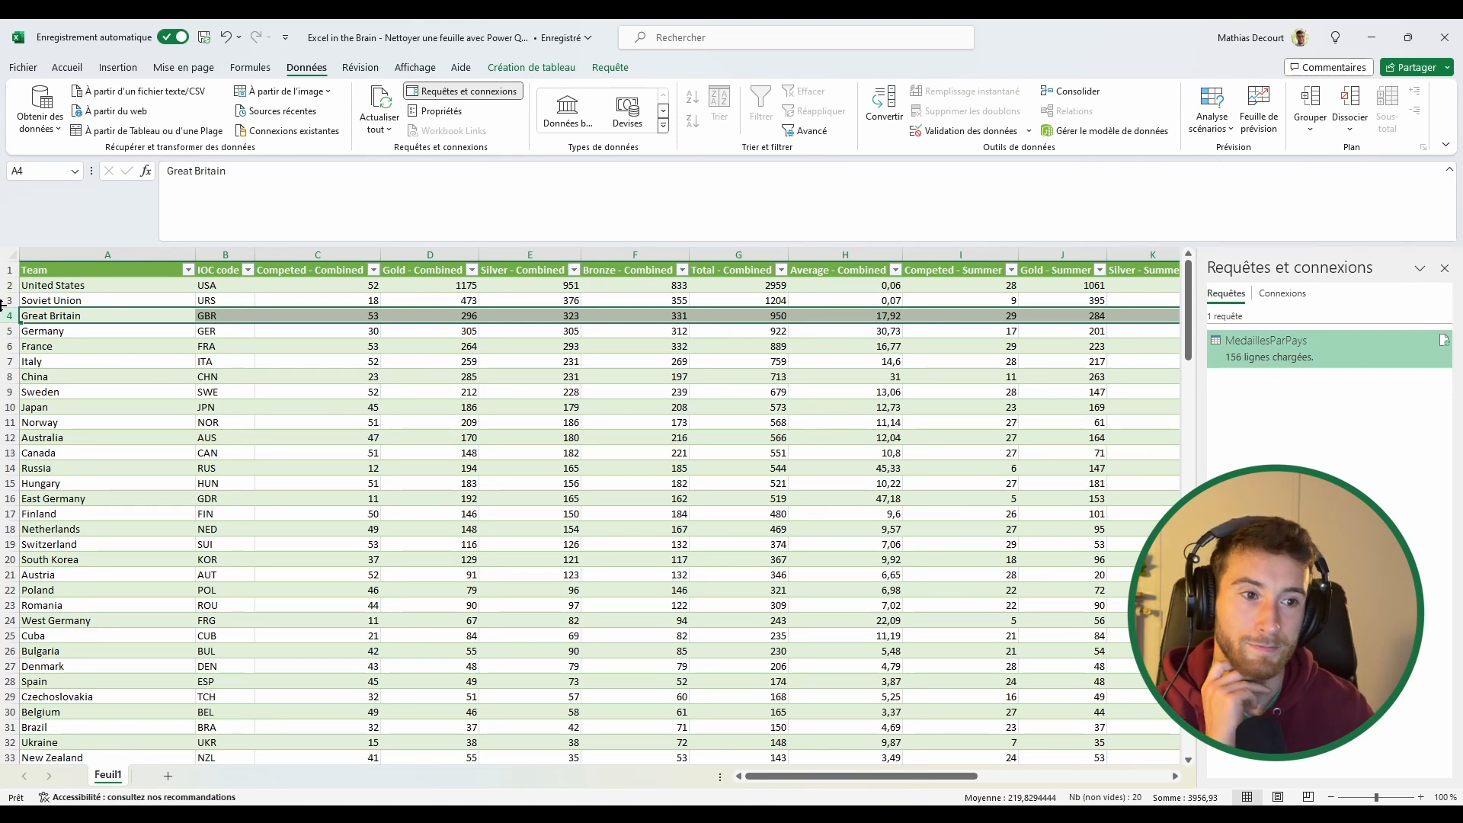
{"action": "left_click", "coordinate": [125, 392]}
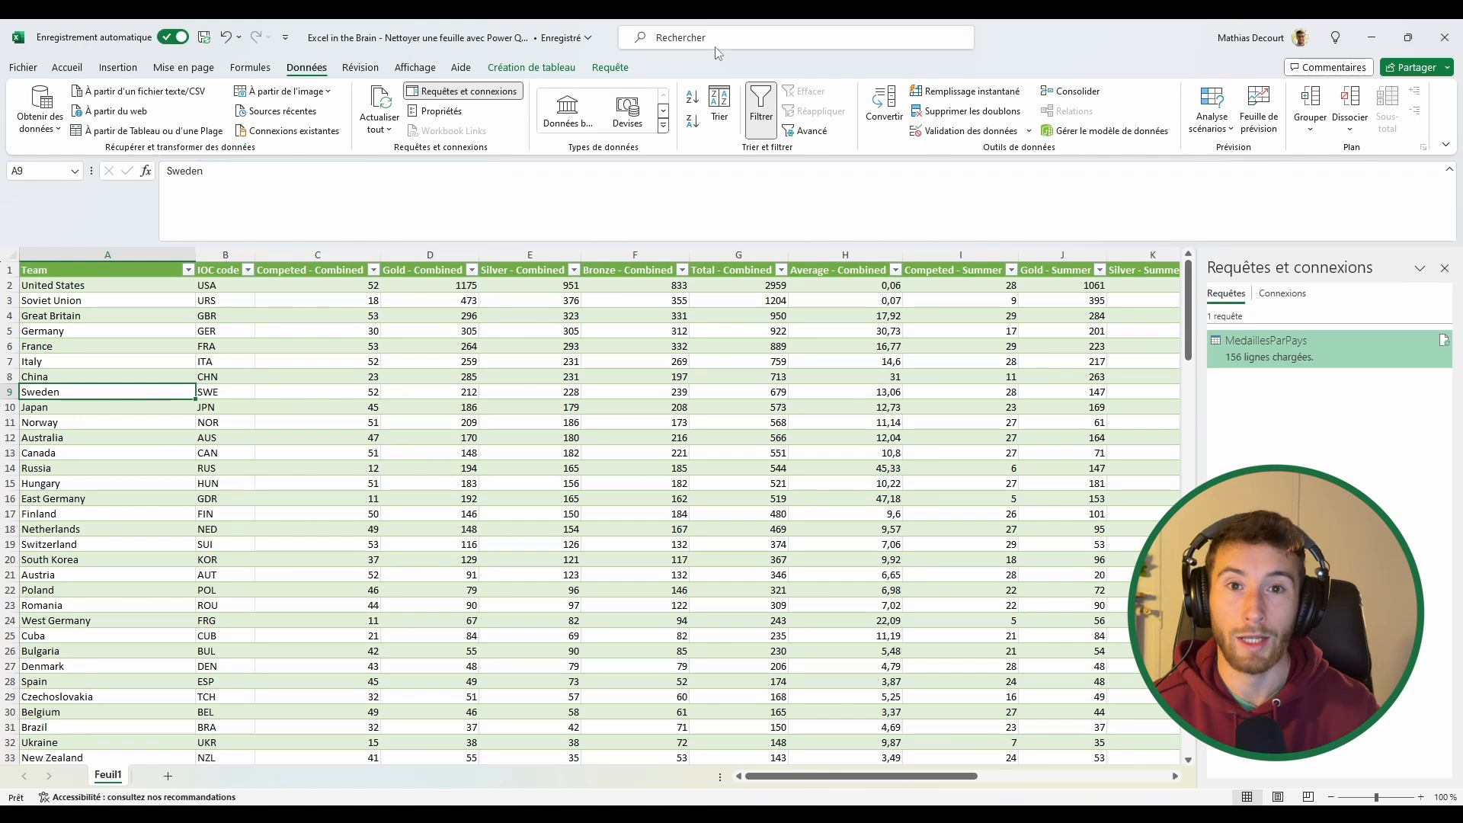
{"action": "left_click", "coordinate": [610, 67]}
{"action": "left_click", "coordinate": [32, 107]}
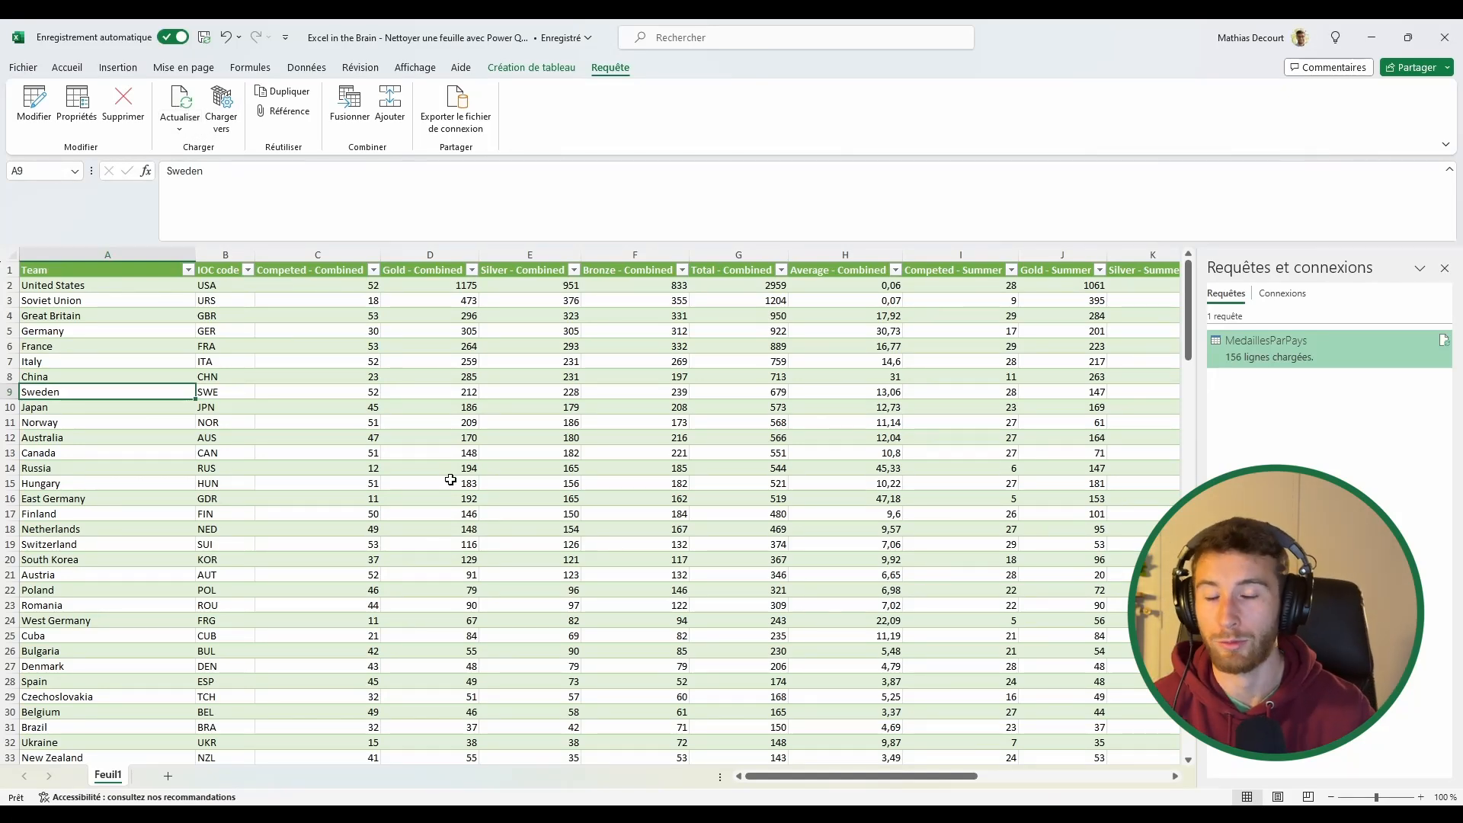
{"action": "left_click", "coordinate": [635, 377]}
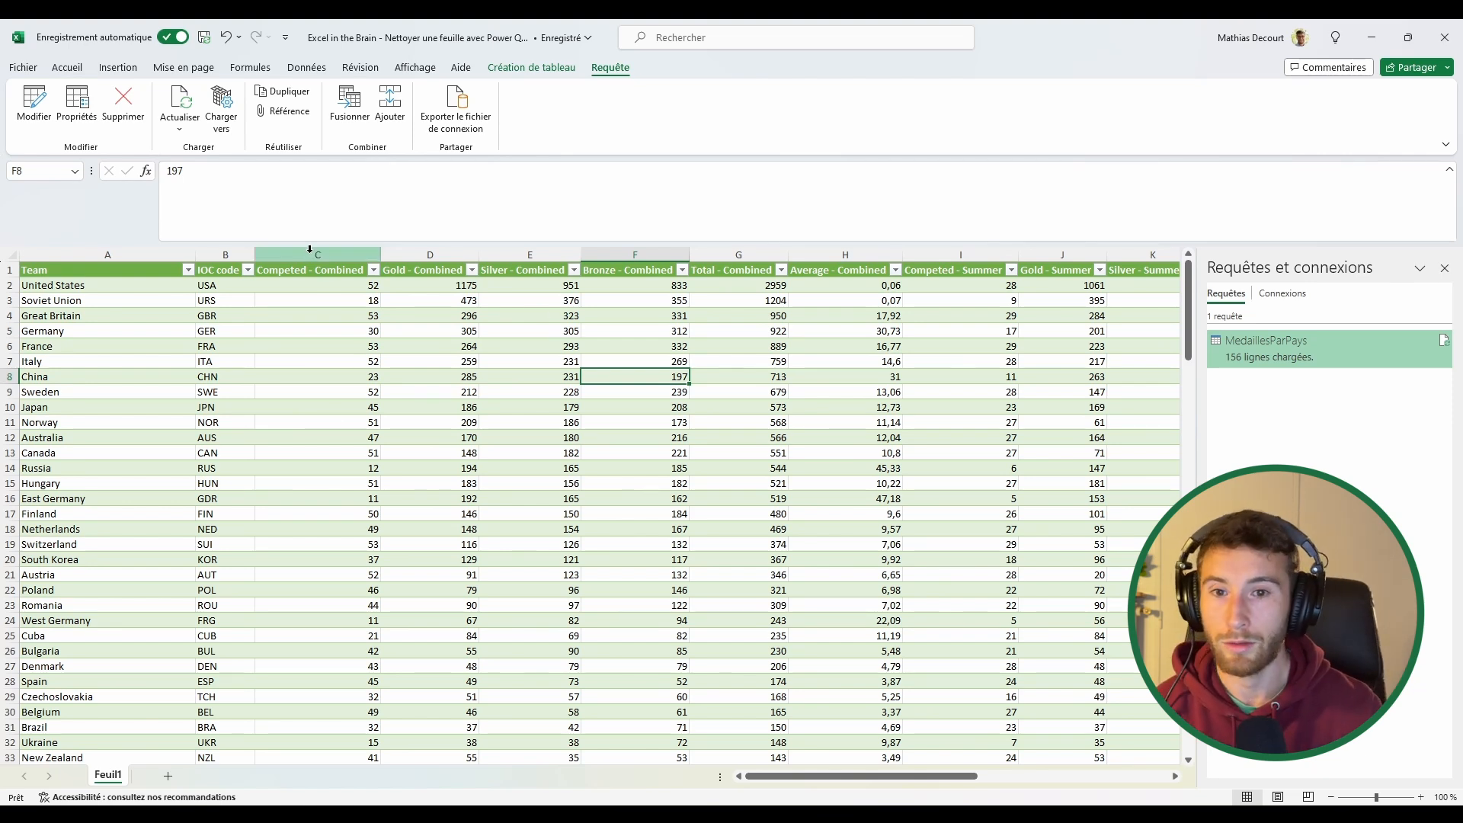
{"action": "left_click_drag", "start_coordinate": [310, 253], "coordinate": [845, 255]}
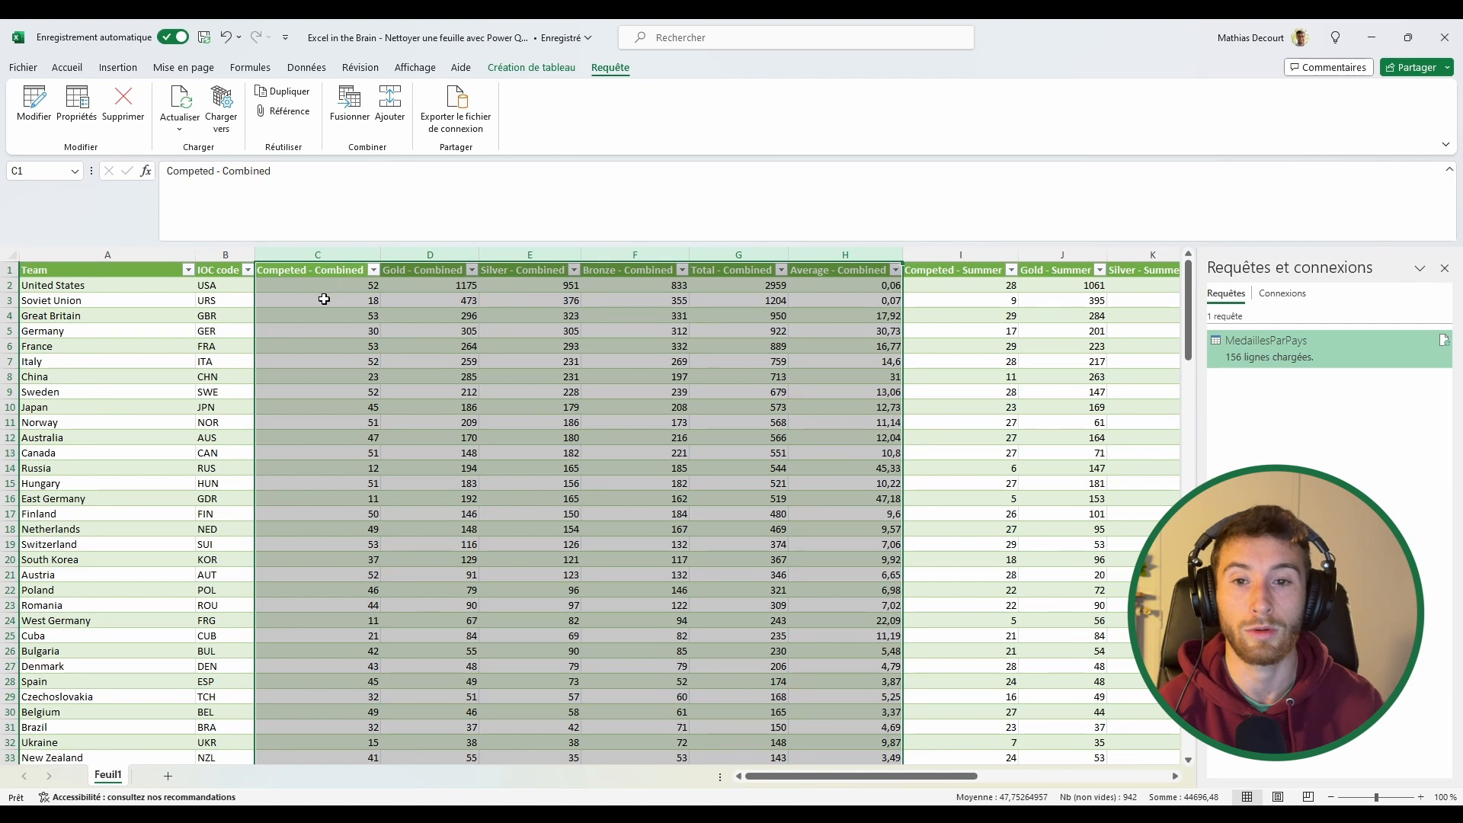
{"action": "left_click_drag", "start_coordinate": [365, 254], "coordinate": [1218, 245]}
{"action": "scroll", "coordinate": [876, 372], "scroll_direction": "left", "scroll_amount": 5}
{"action": "scroll", "coordinate": [816, 388], "scroll_direction": "down", "scroll_amount": 1}
{"action": "scroll", "coordinate": [222, 503], "scroll_direction": "up", "scroll_amount": 1}
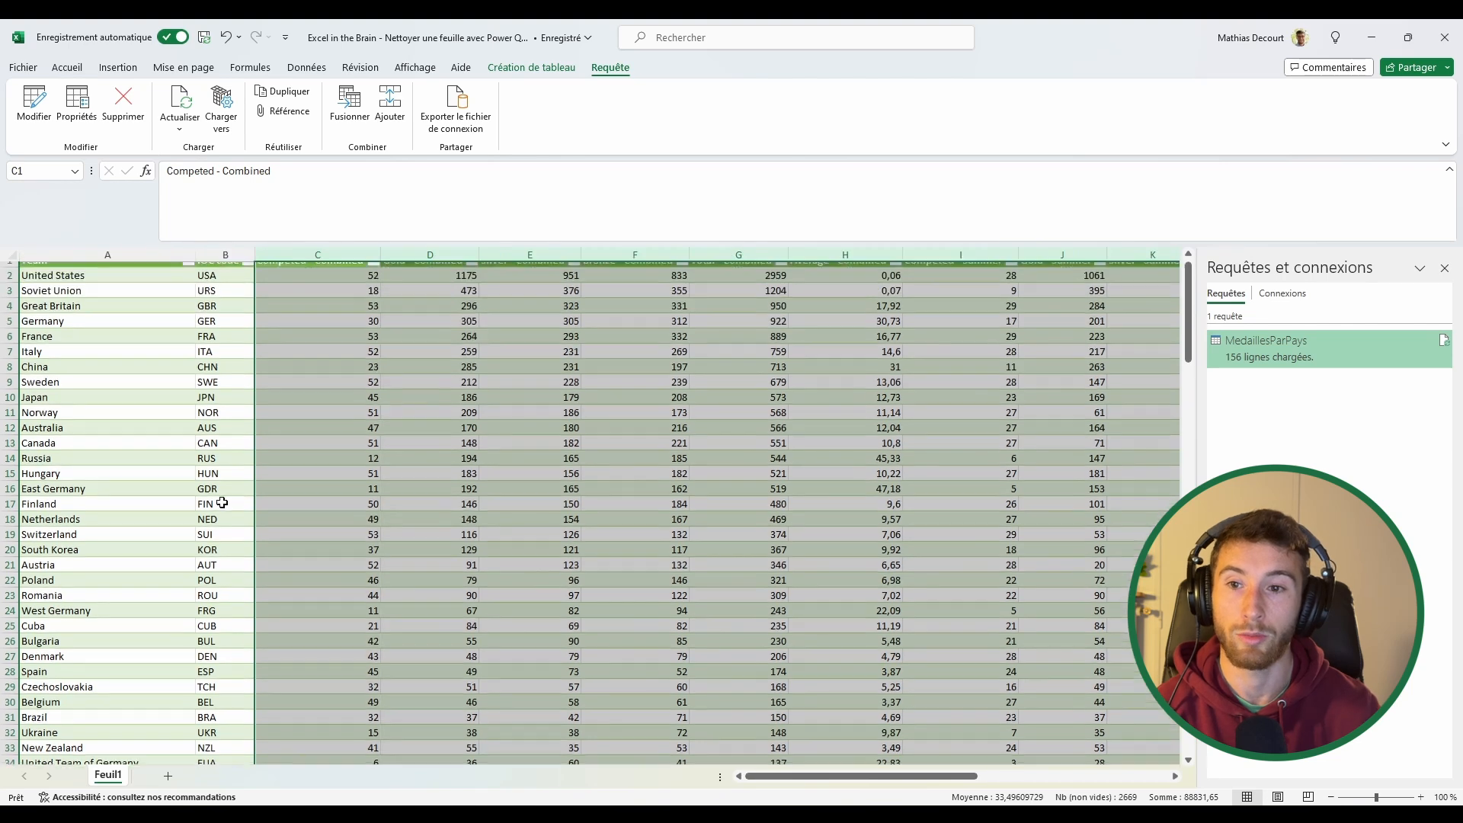